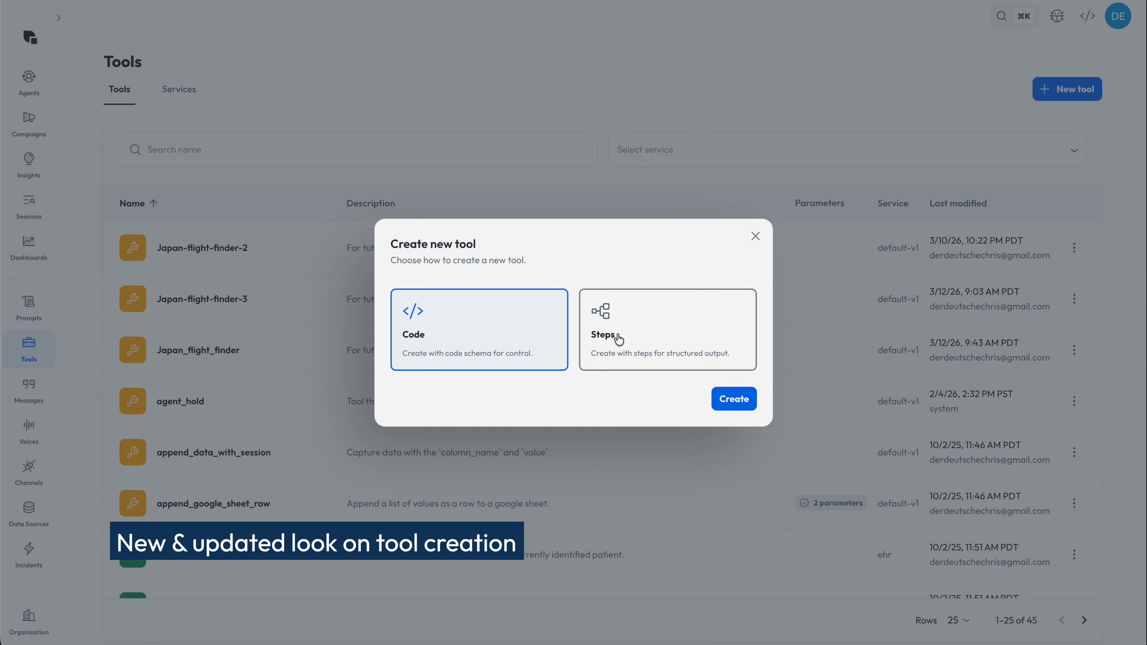
# Step: Create a new tool of the Steps type, add a first step named STEP_1 and apply the changes
pyautogui.click(615, 339)
pyautogui.click(734, 398)
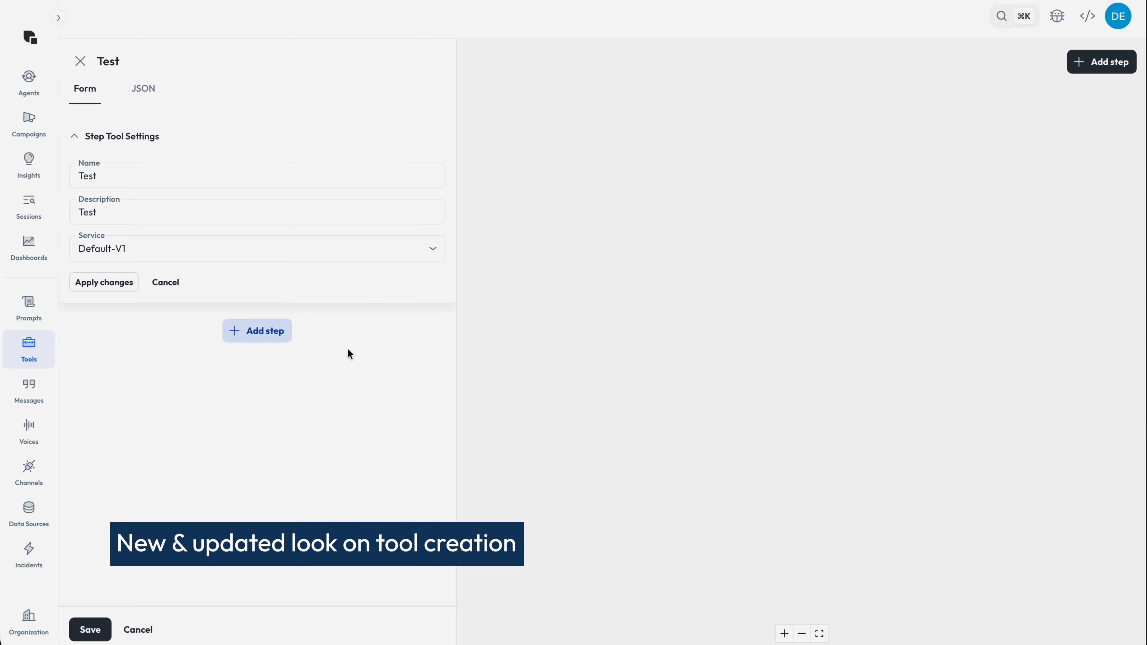
pyautogui.click(269, 333)
pyautogui.click(130, 232)
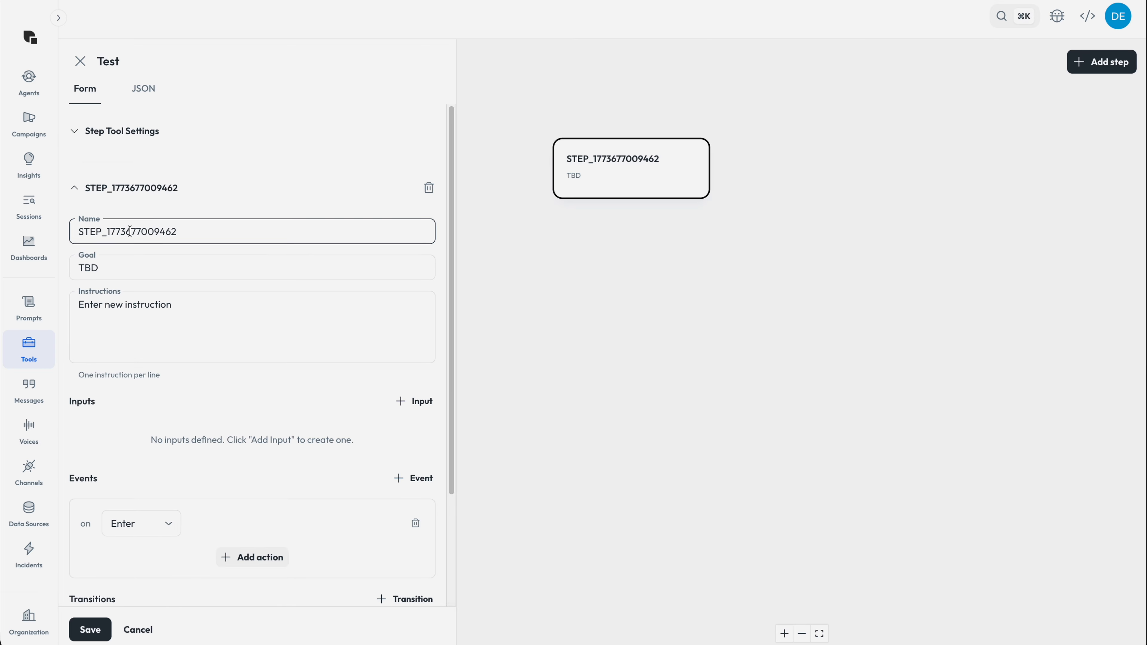
pyautogui.moveTo(110, 231); pyautogui.dragTo(183, 233)
pyautogui.write('1')
pyautogui.scroll(-3, 120, 558)
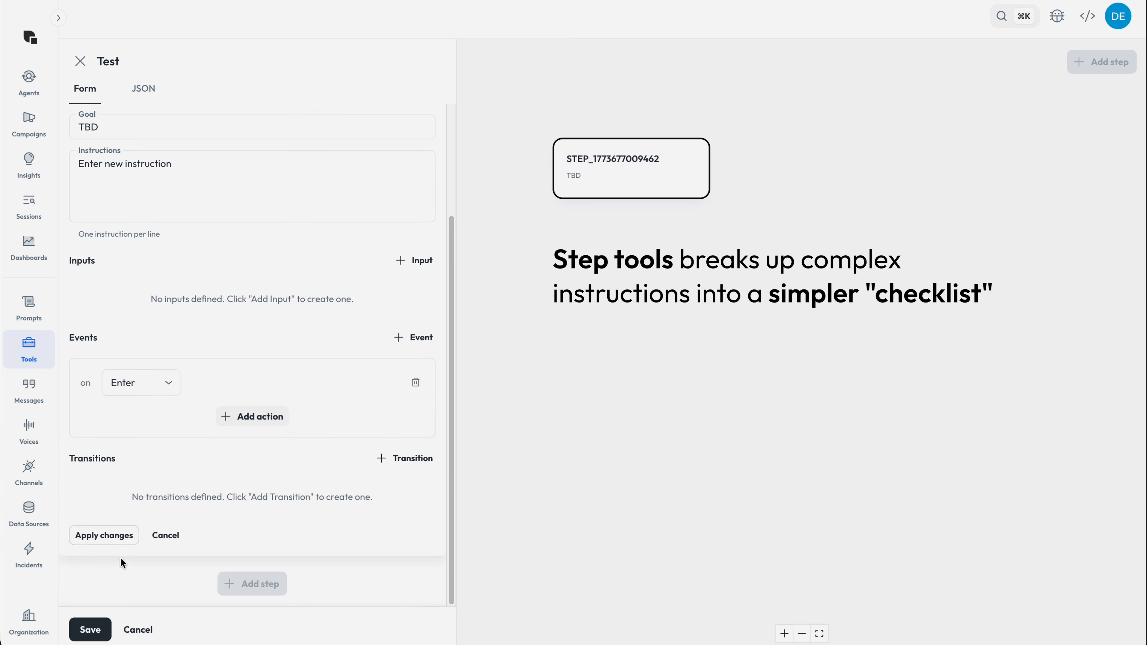
pyautogui.click(104, 536)
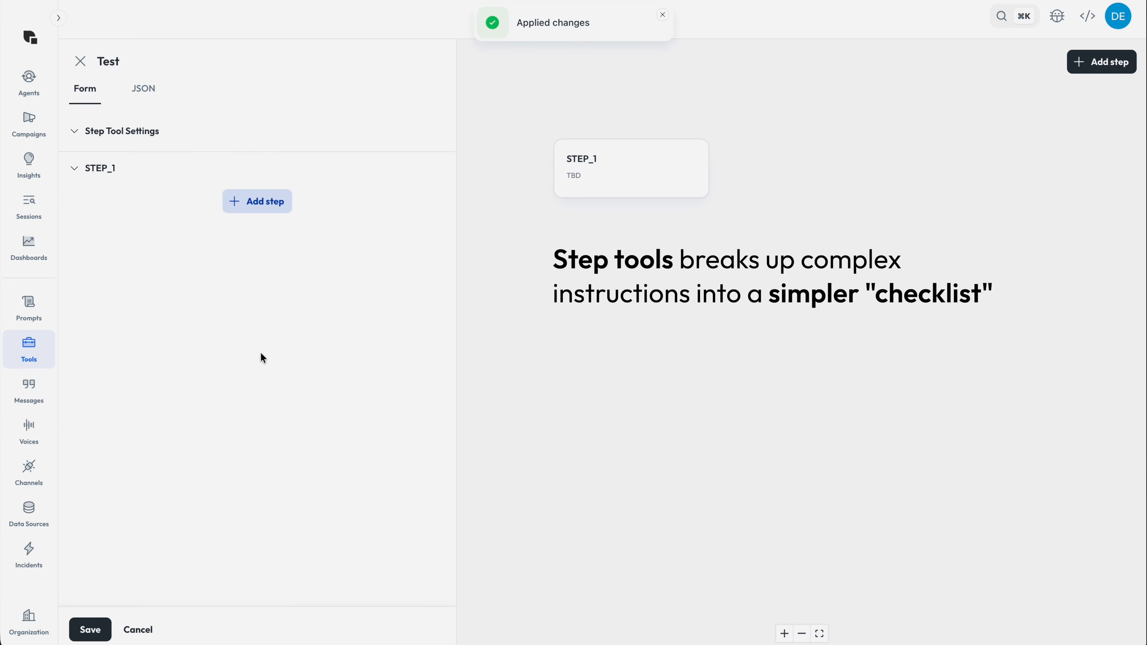
# Step: Add a second step to the Test tool and name it STEP_2
pyautogui.click(249, 202)
pyautogui.click(185, 268)
pyautogui.moveTo(107, 268); pyautogui.dragTo(282, 274)
pyautogui.write('2')
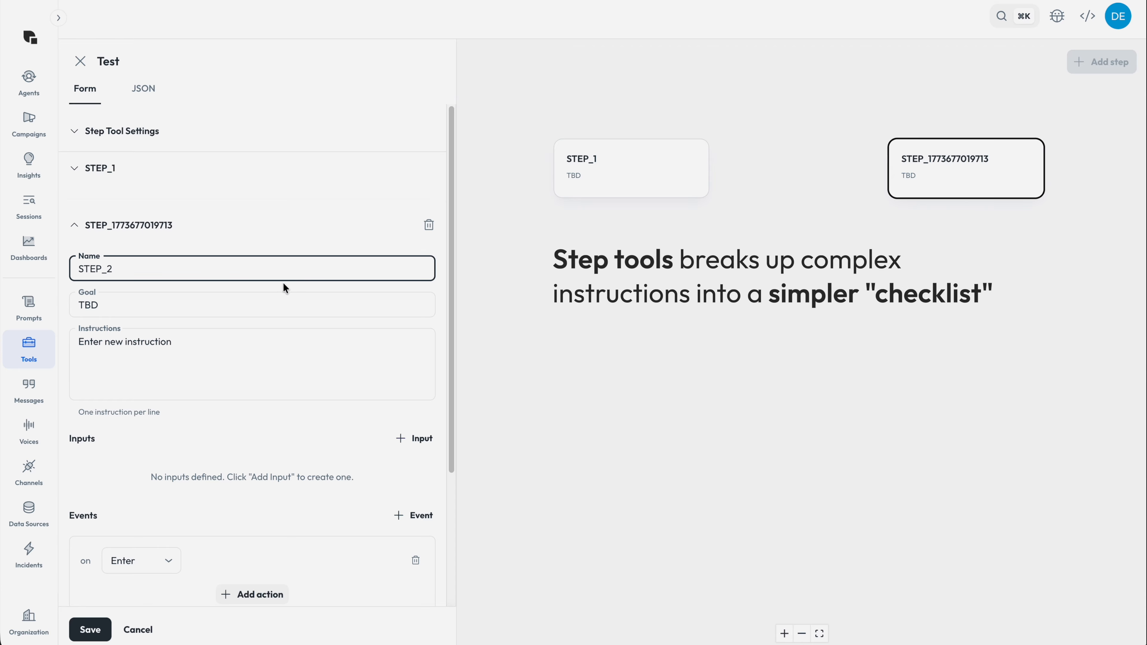
pyautogui.scroll(-4, 267, 325)
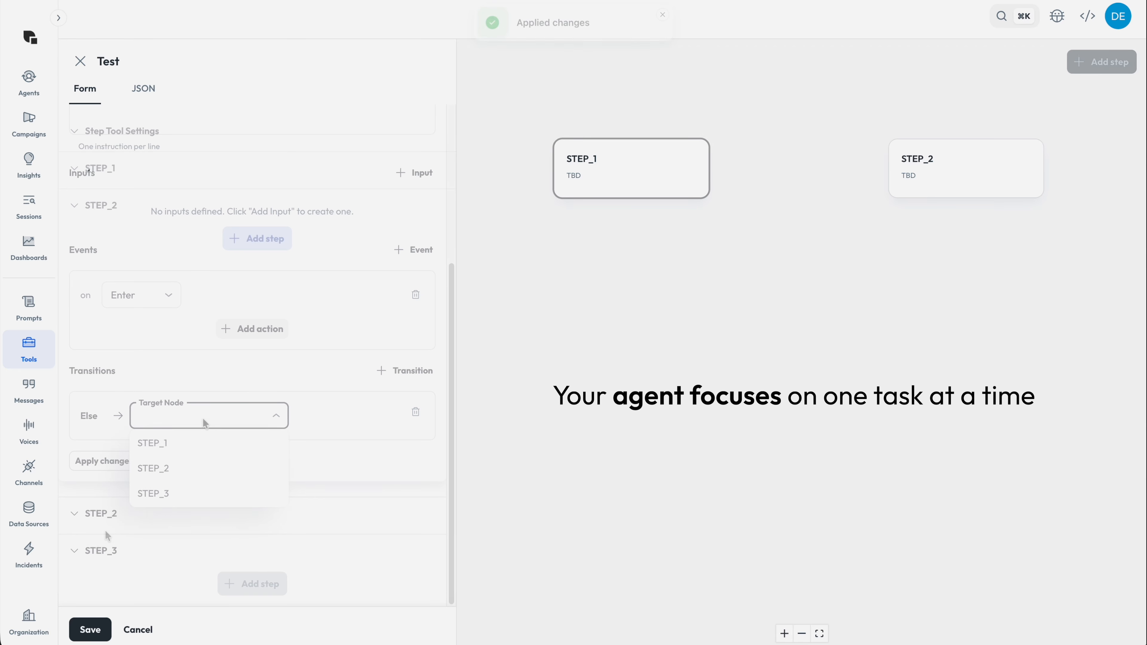
# Step: Link STEP_1 to STEP_2 and STEP_2 to STEP_3 with Else transitions, applying the changes to each
pyautogui.click(190, 472)
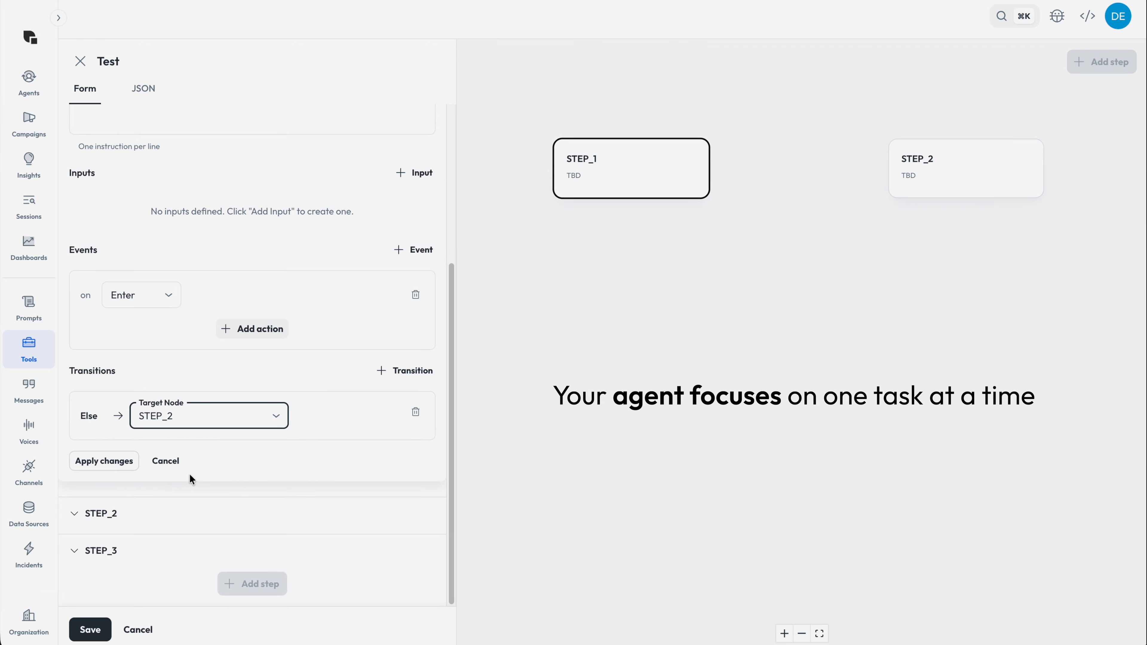
pyautogui.click(113, 463)
pyautogui.click(606, 348)
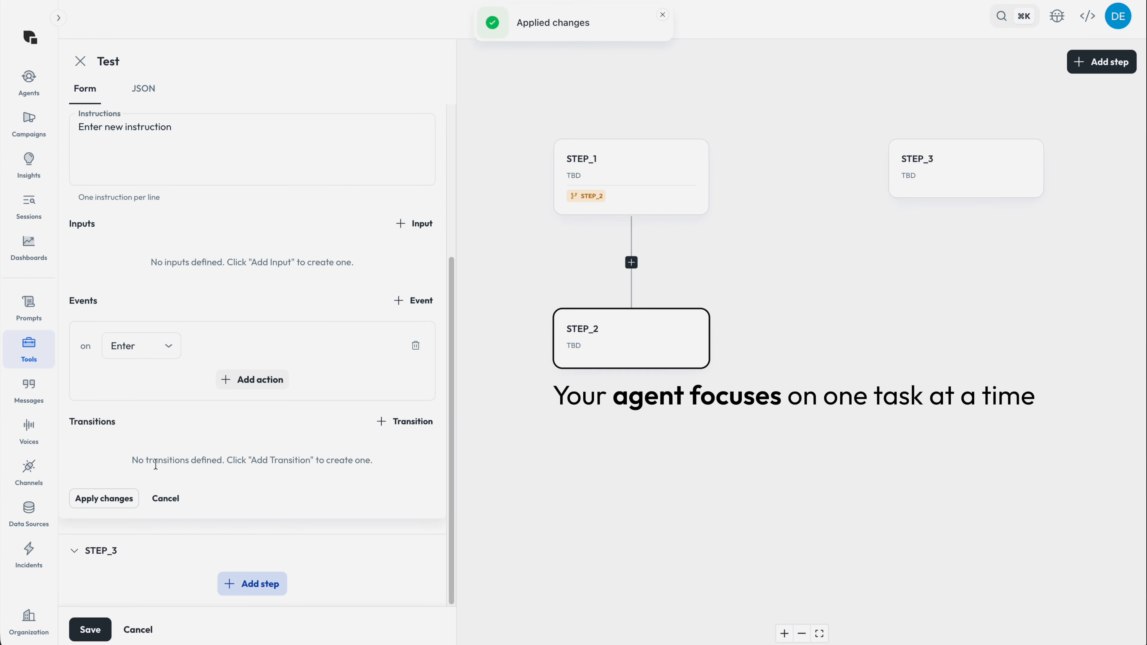
pyautogui.click(402, 423)
pyautogui.click(230, 454)
pyautogui.click(156, 531)
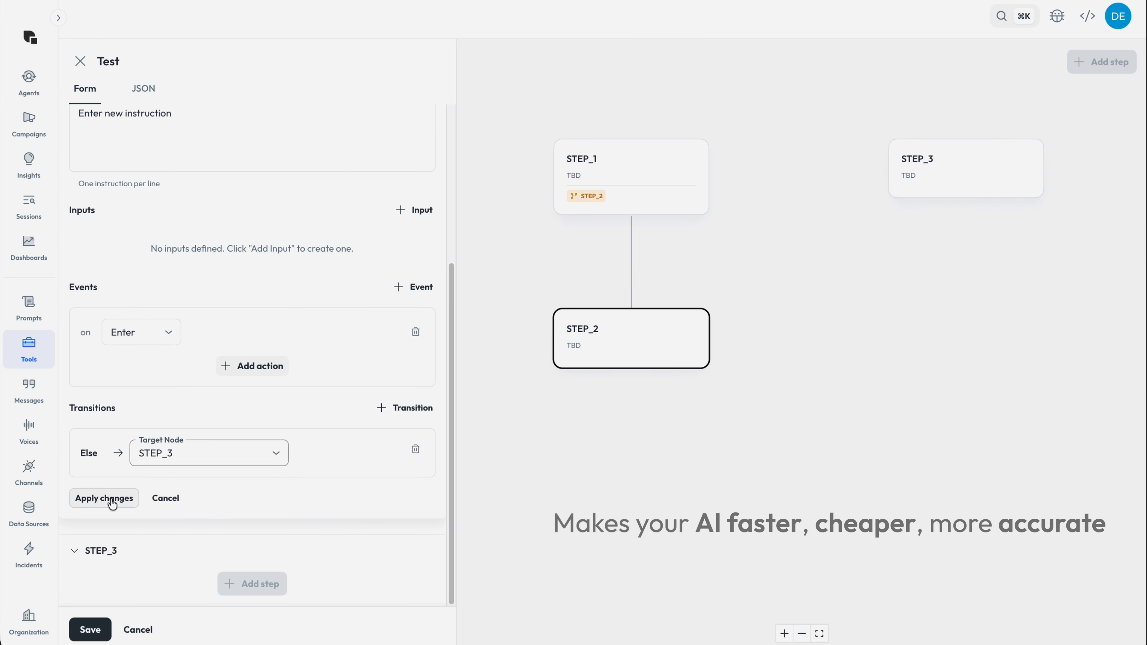
pyautogui.click(113, 498)
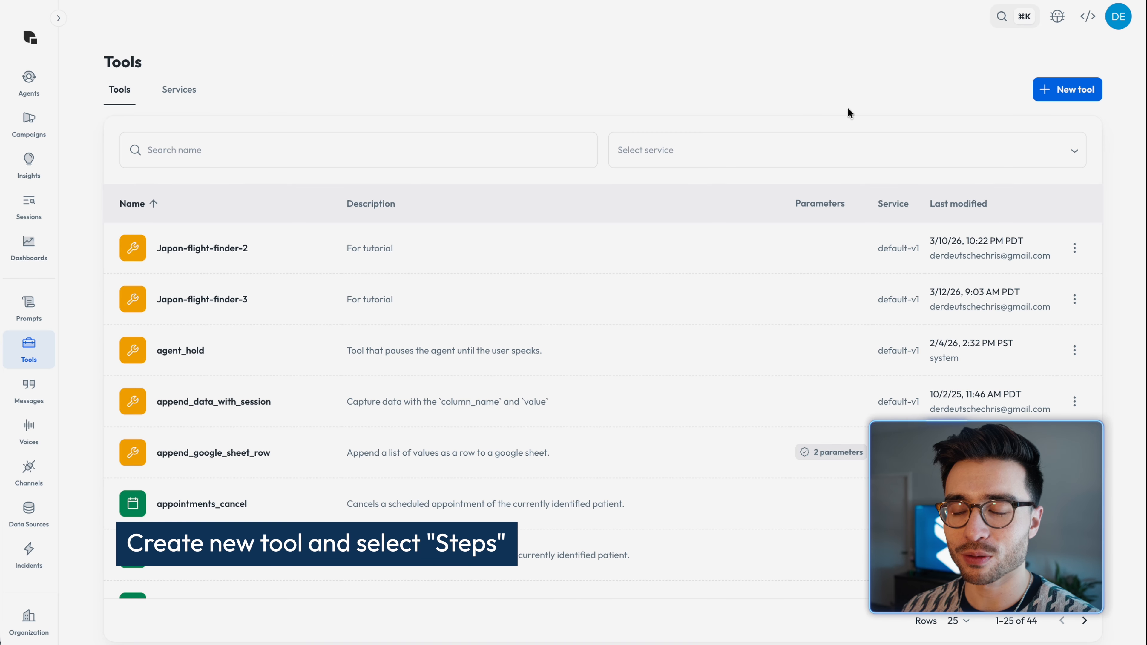
# Step: Create a new step tool named Japan_flight_finder with the description "For tutorial" and the Default-V1 service
pyautogui.click(1084, 96)
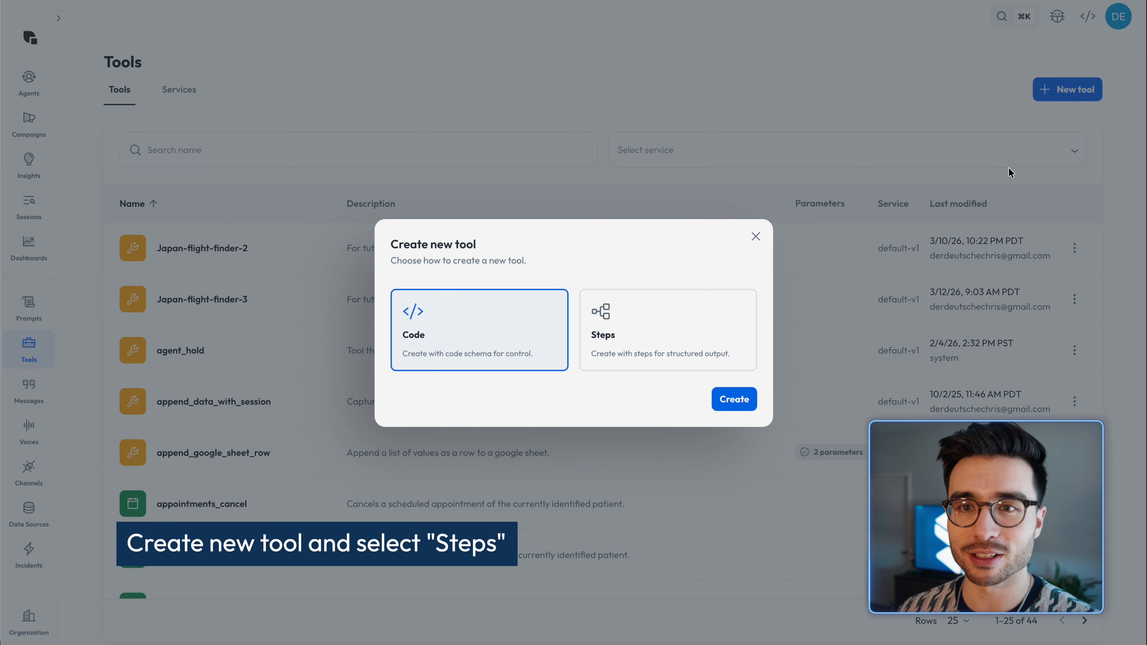
pyautogui.click(627, 336)
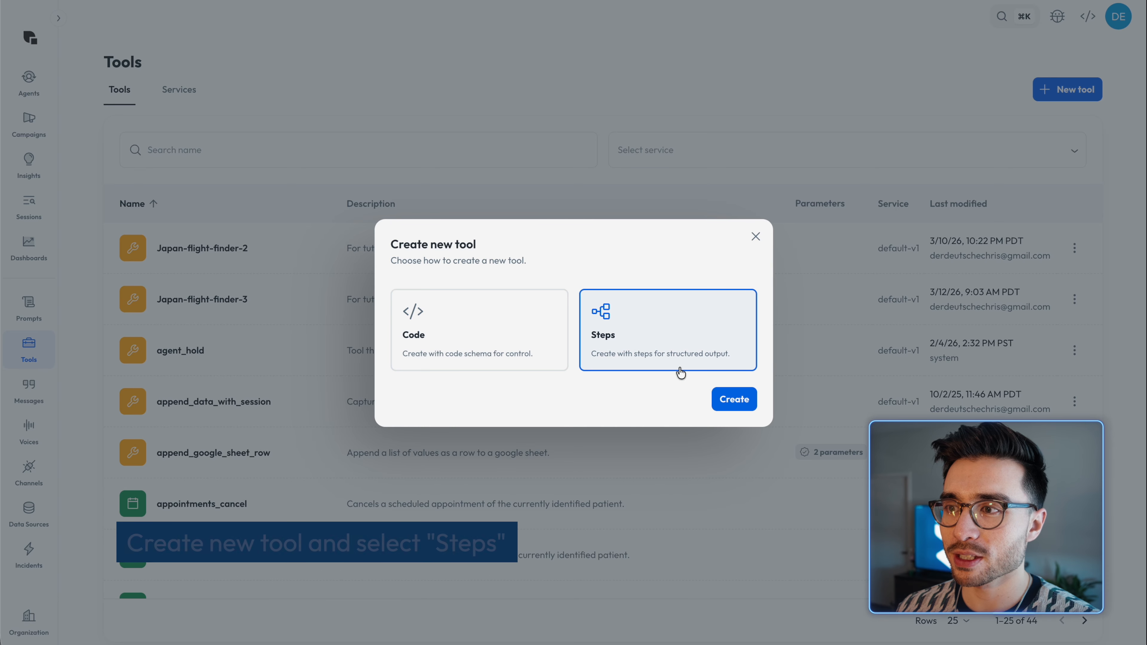
pyautogui.click(744, 402)
pyautogui.click(608, 279)
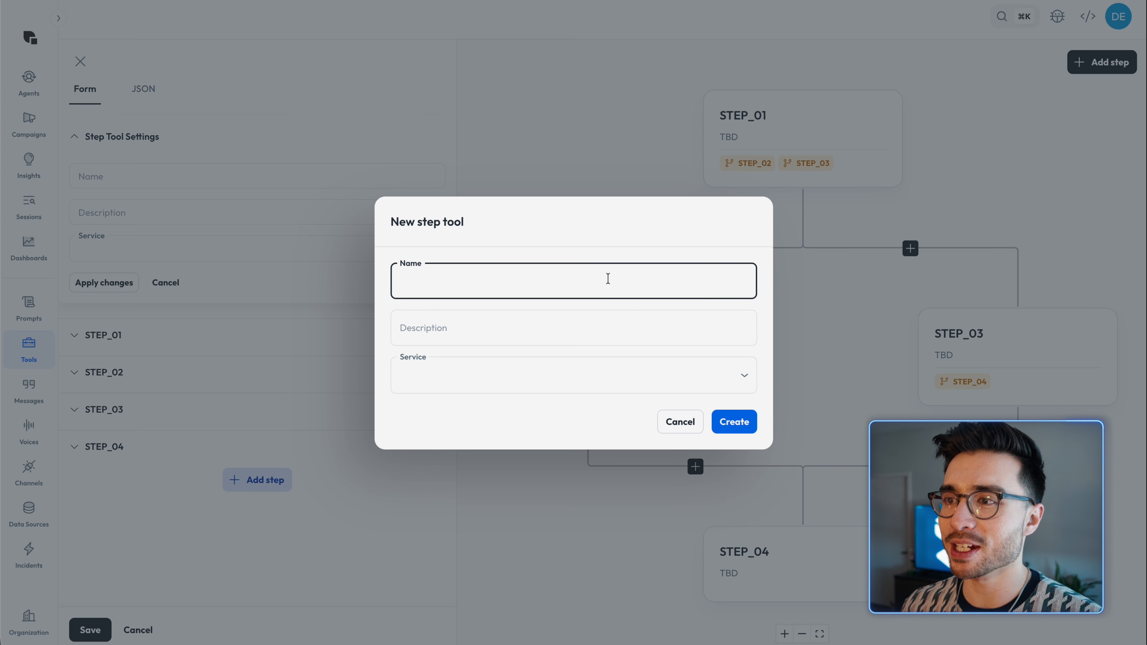
pyautogui.write('Japan_')
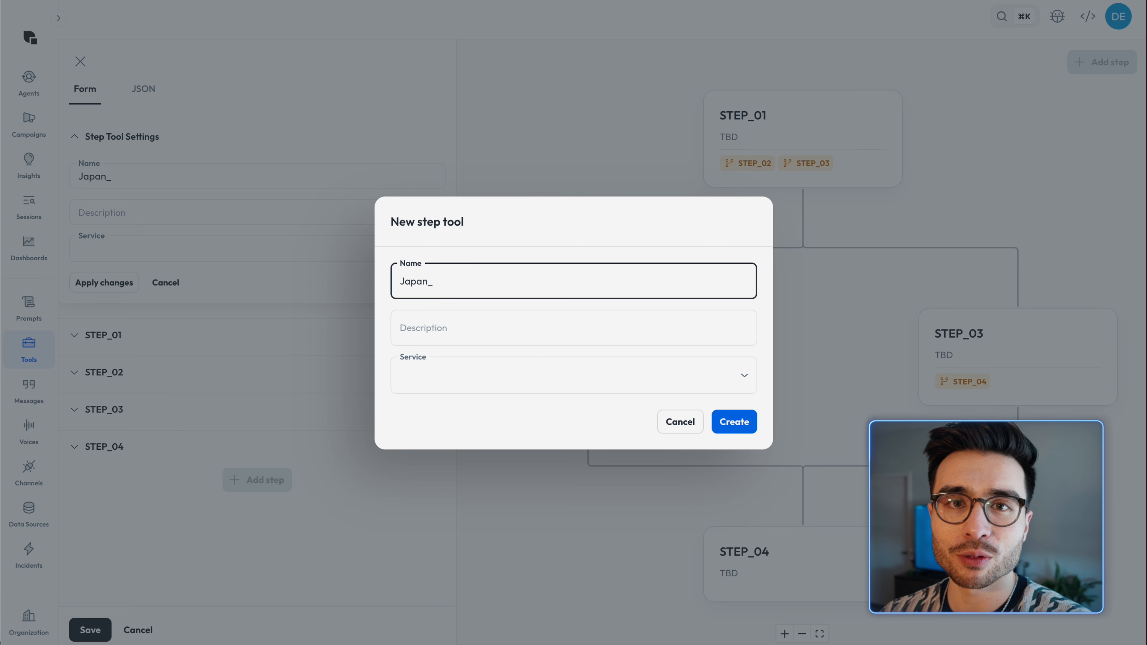
pyautogui.write('flight_finder')
pyautogui.click(584, 325)
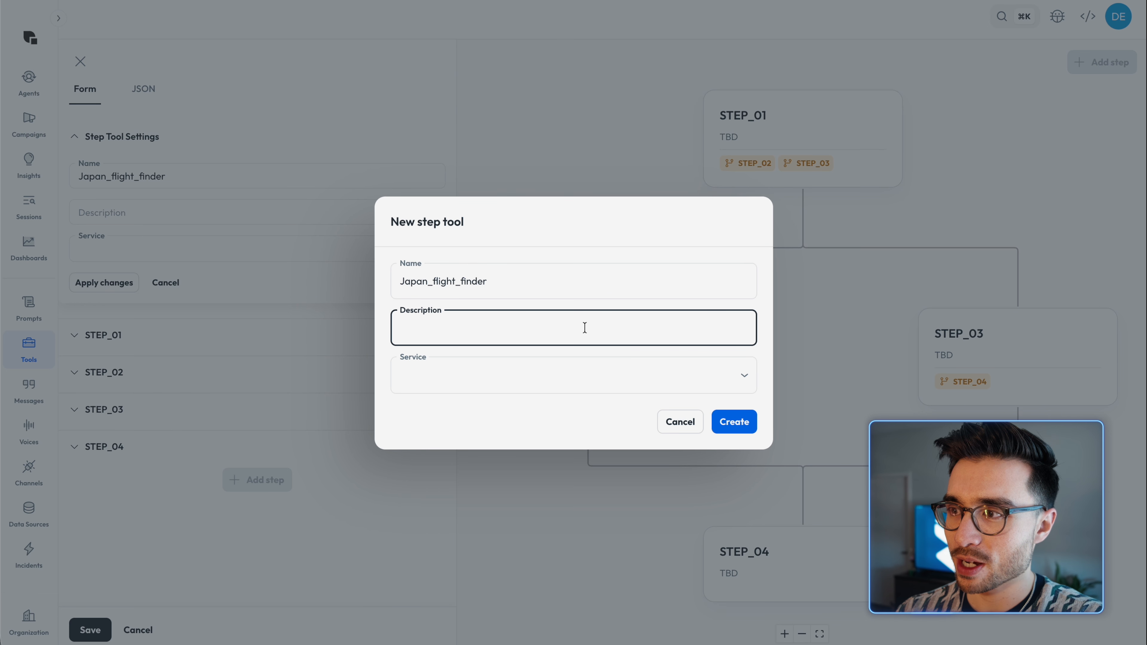
pyautogui.write('For tutorial')
pyautogui.click(588, 361)
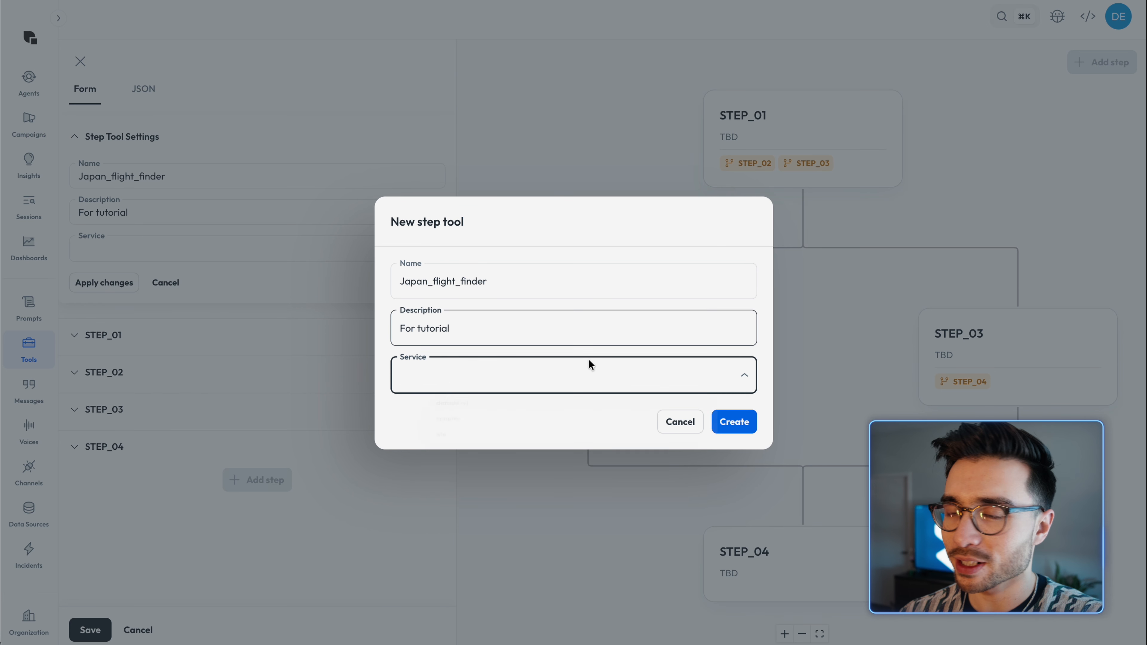
pyautogui.click(571, 407)
pyautogui.click(741, 427)
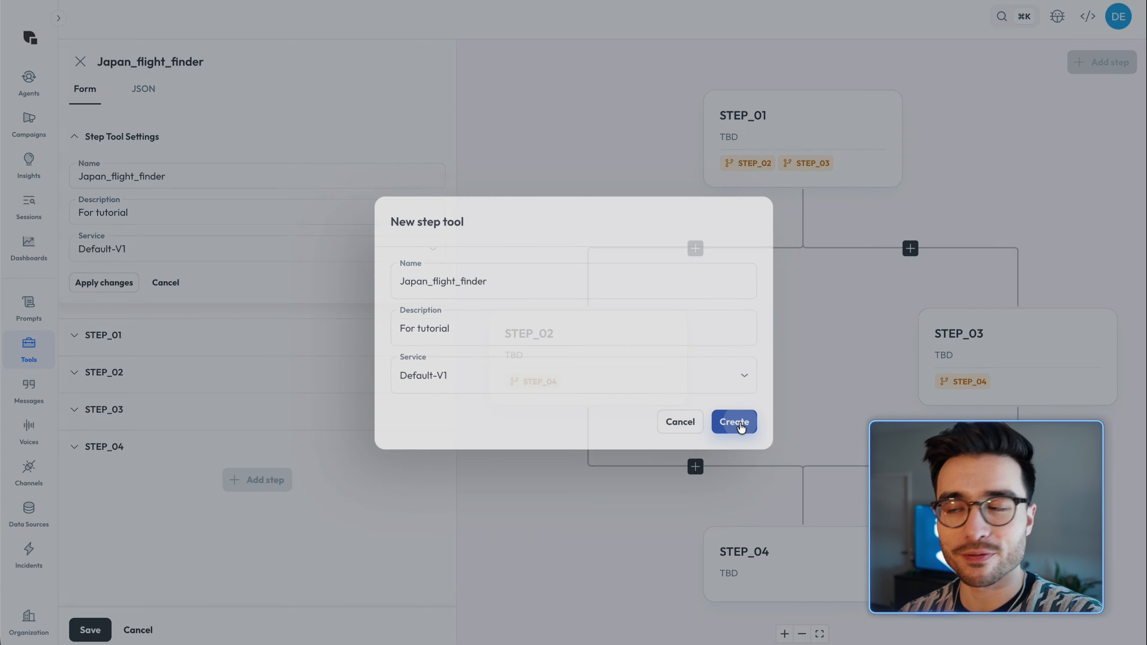
# Step: Examine the default workflow by selecting STEP_01, STEP_02, STEP_04 and STEP_03 in the flow diagram
pyautogui.scroll(-5, 609, 188)
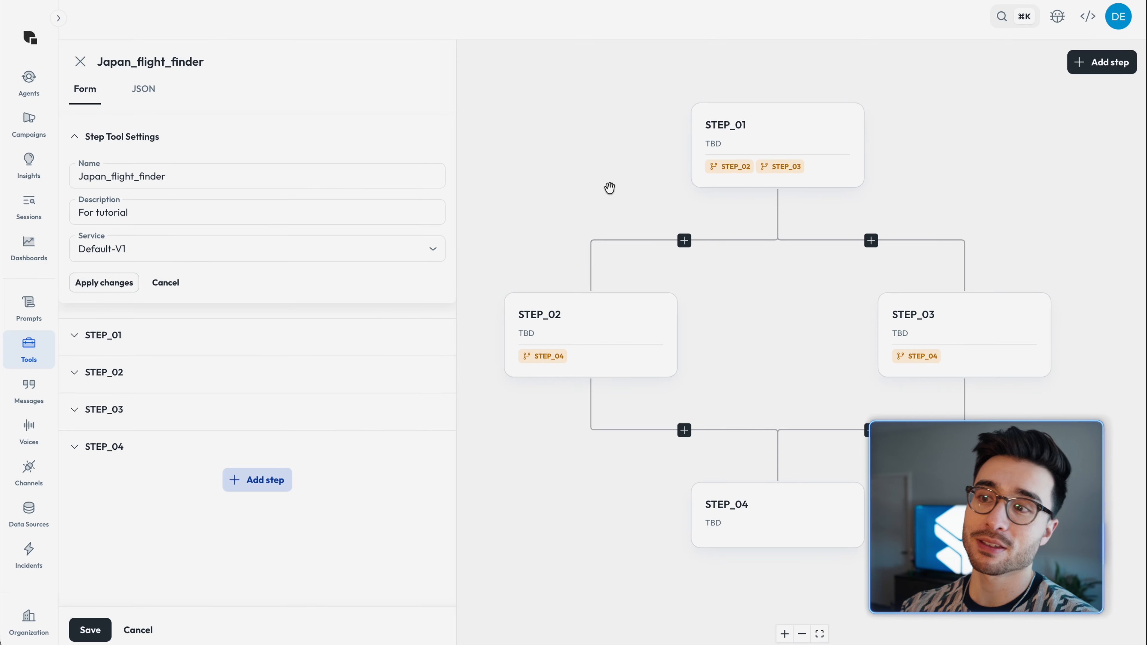
pyautogui.moveTo(596, 187); pyautogui.dragTo(625, 210)
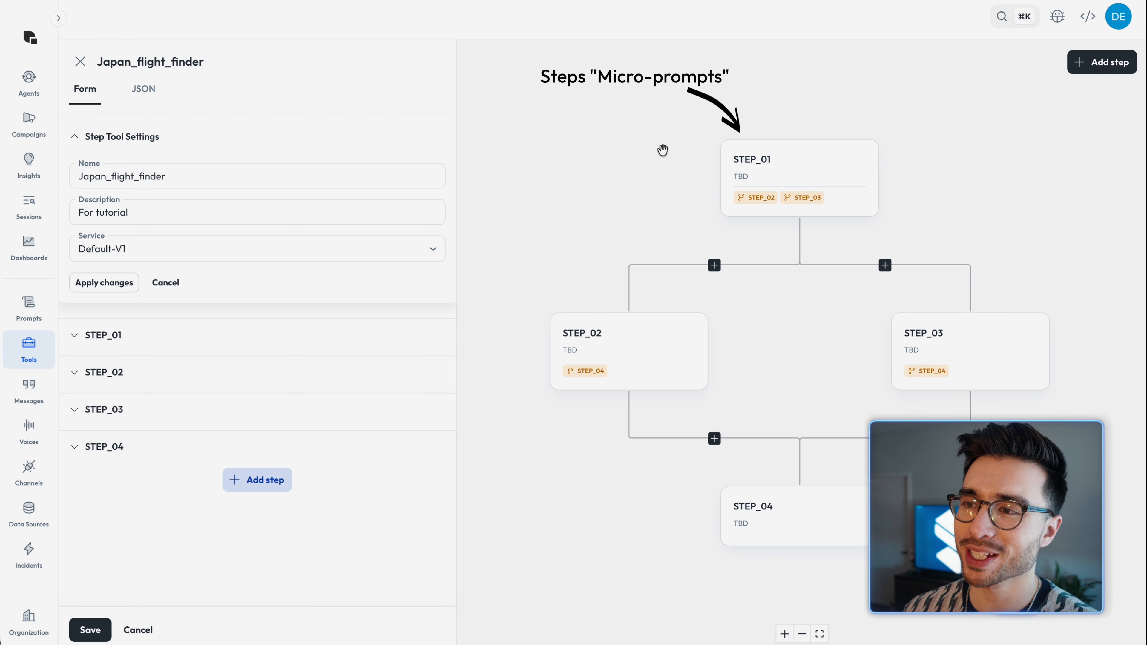
pyautogui.click(774, 181)
pyautogui.click(677, 326)
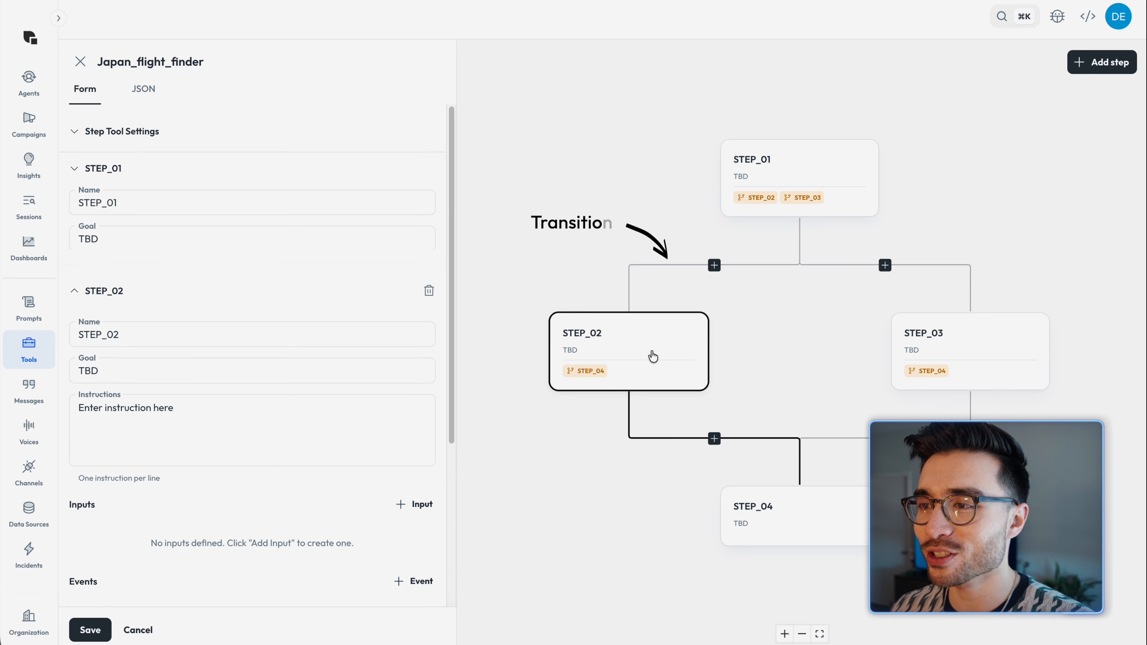
pyautogui.click(826, 498)
pyautogui.click(944, 357)
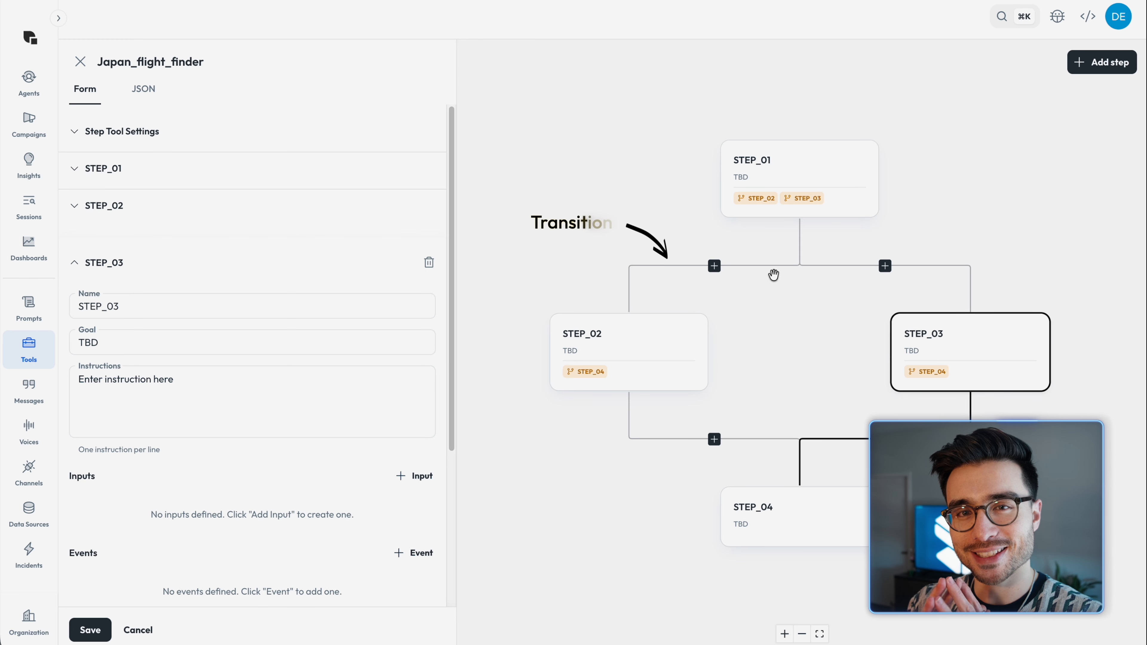
pyautogui.click(546, 159)
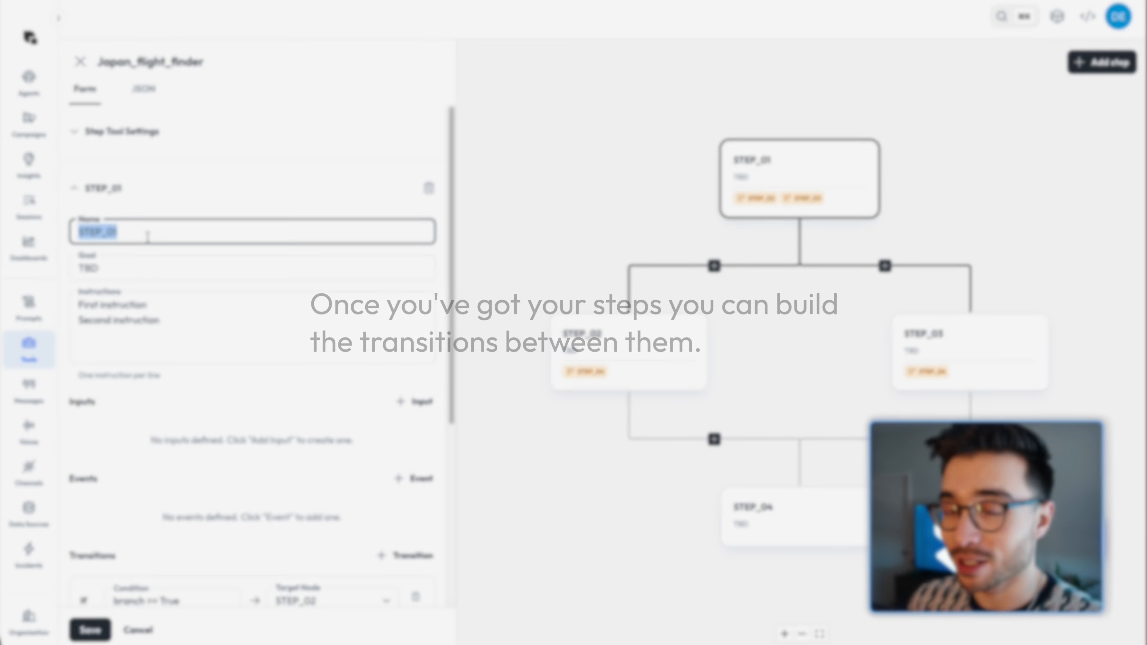
# Step: Rename STEP_01 as Test, apply the change and close the tool without saving
pyautogui.write('Test')
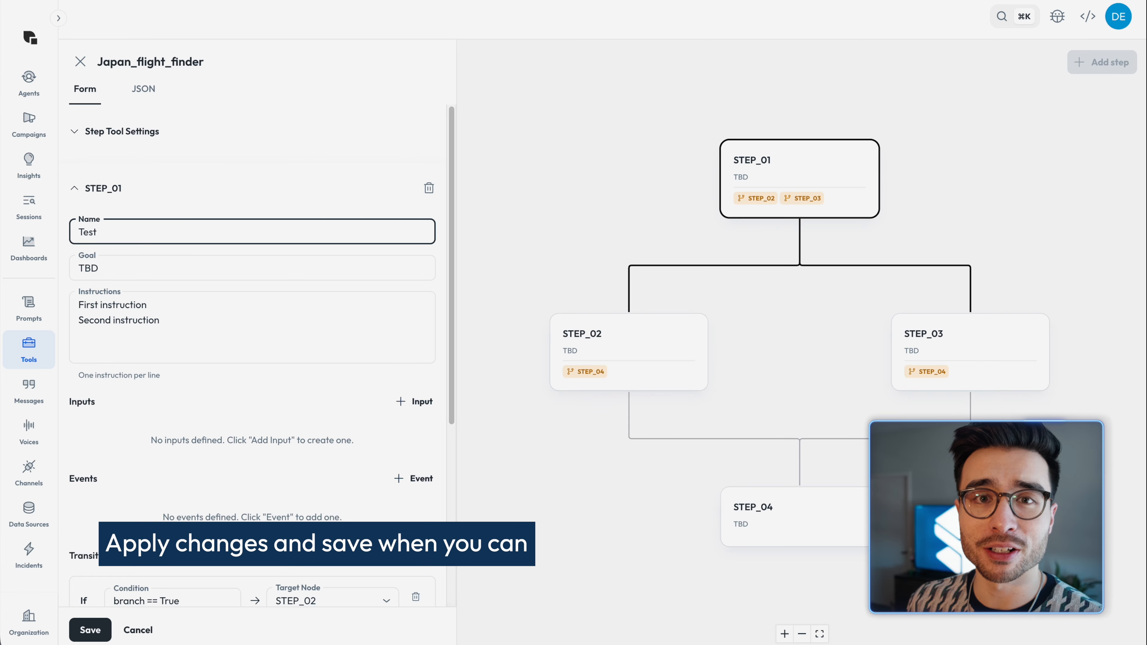
pyautogui.scroll(-5, 176, 442)
pyautogui.scroll(-1, 176, 442)
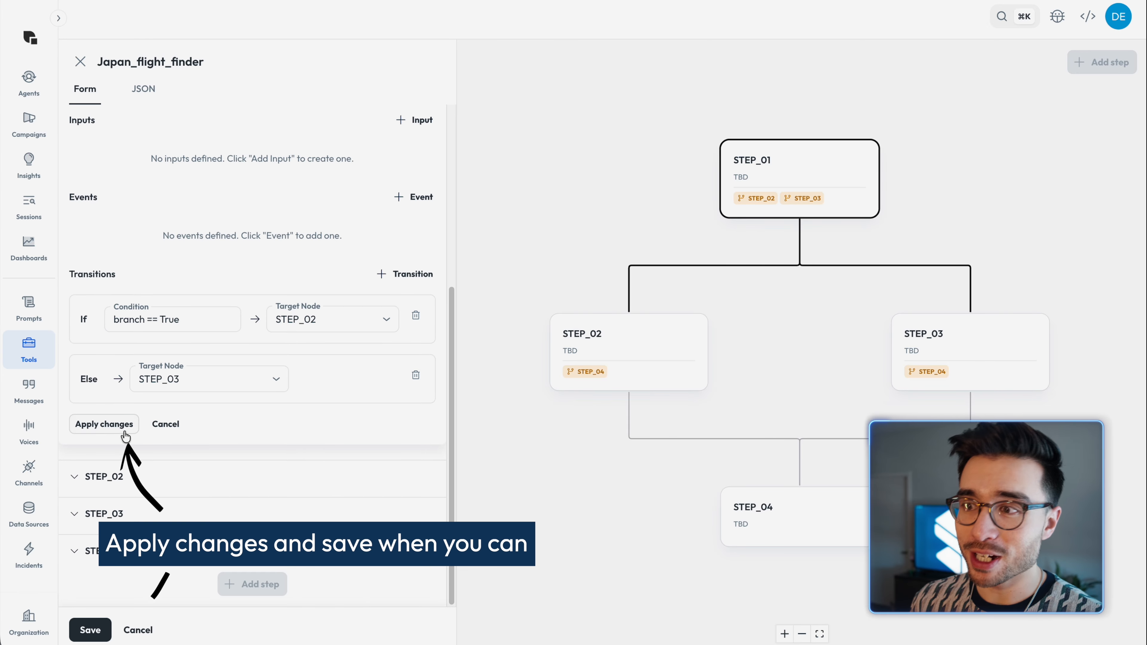
pyautogui.click(104, 425)
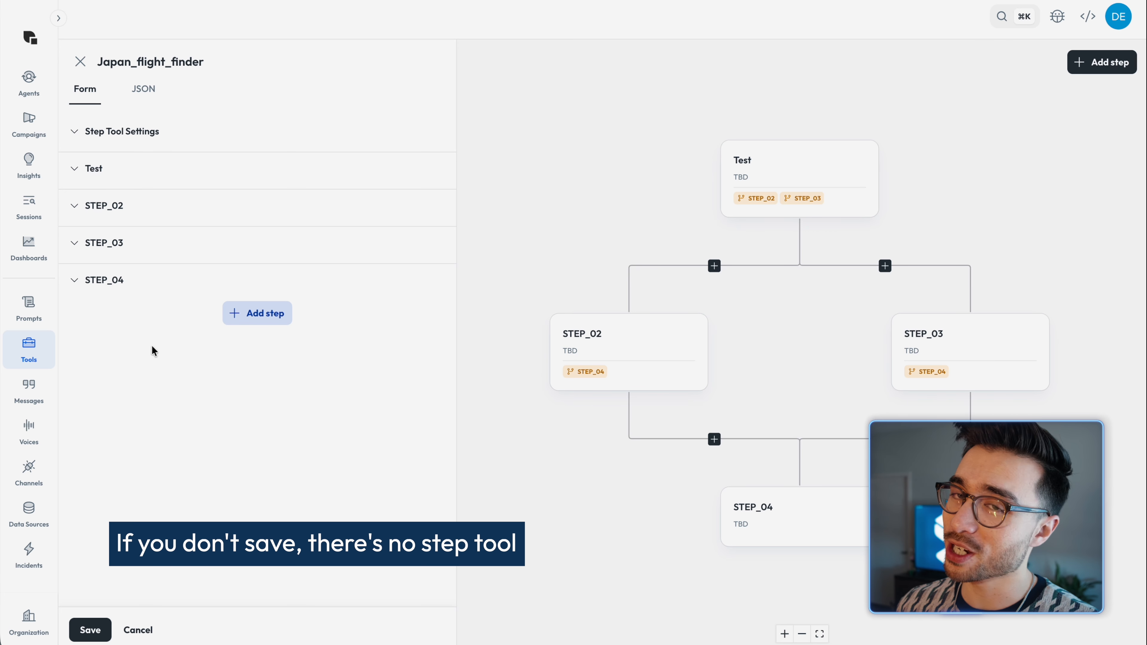
pyautogui.click(82, 67)
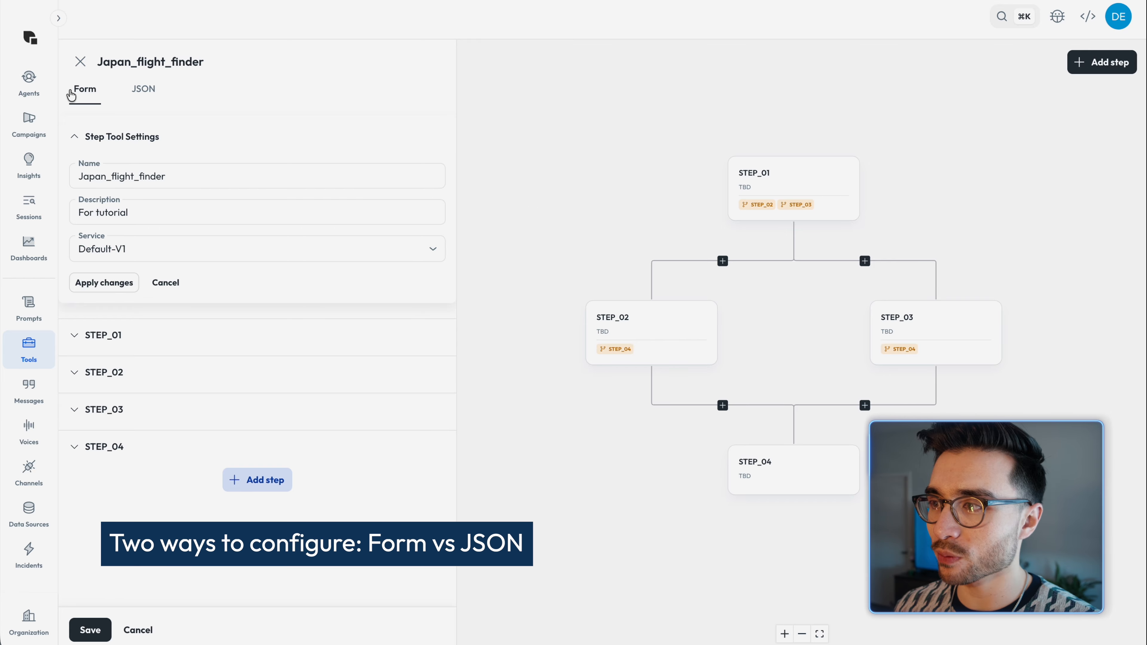
# Step: Look over the tool's JSON definition and return to the form view
pyautogui.click(145, 90)
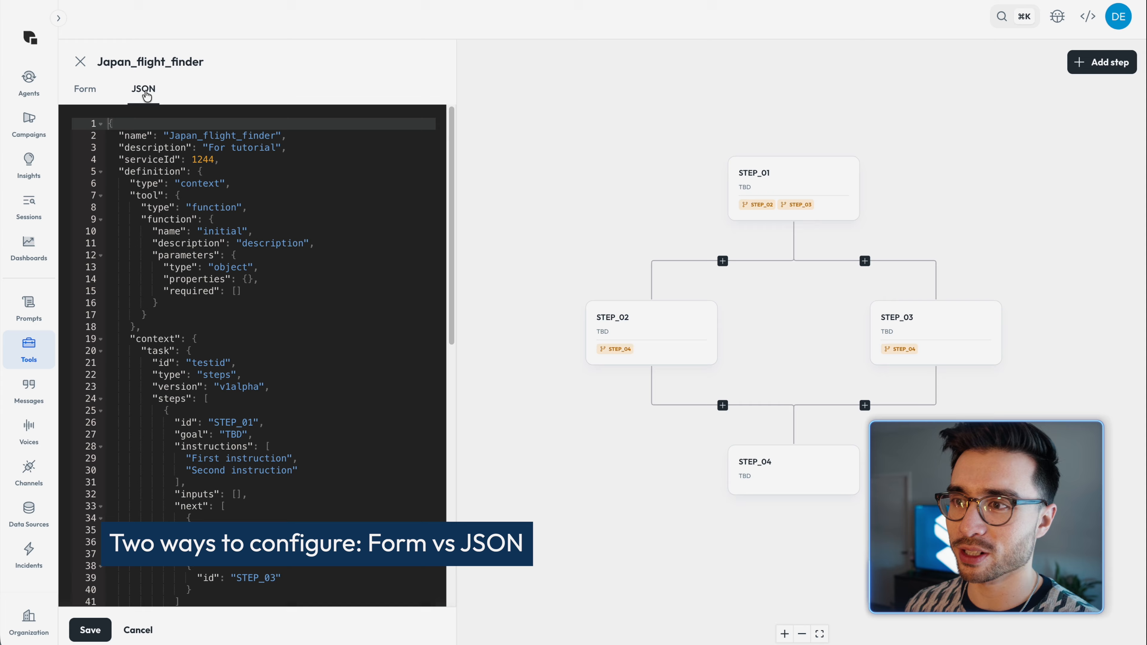
pyautogui.click(90, 94)
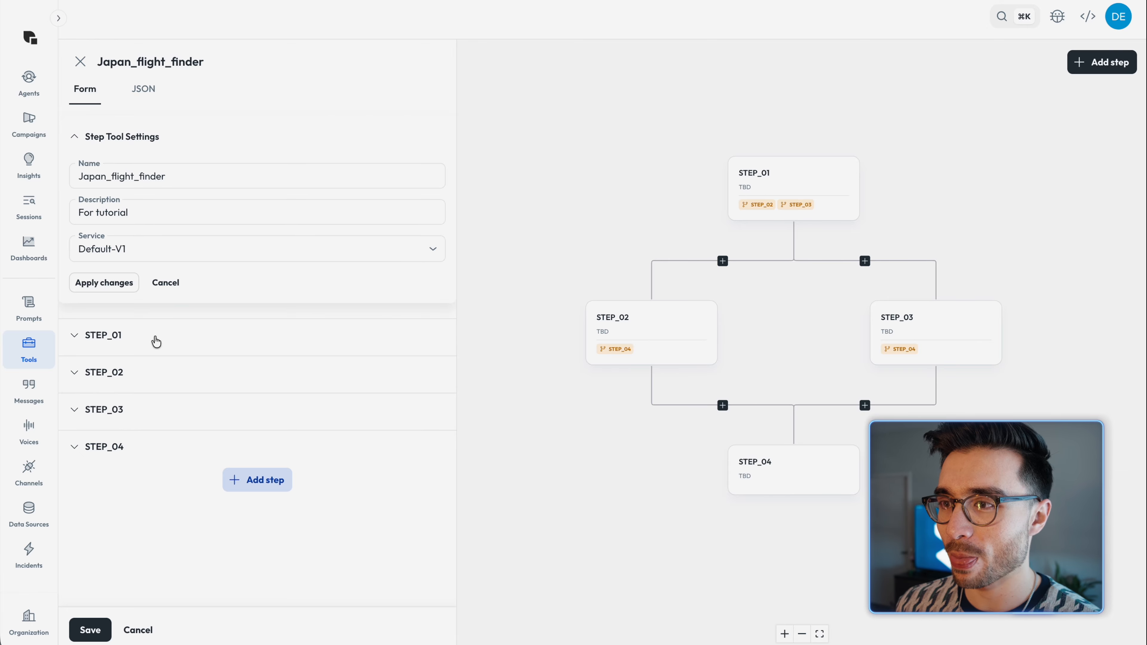
# Step: Rename STEP_01 as STEP_01_Greeting and set its goal to "Welcome the traveler"
pyautogui.click(156, 342)
pyautogui.scroll(-3, 159, 330)
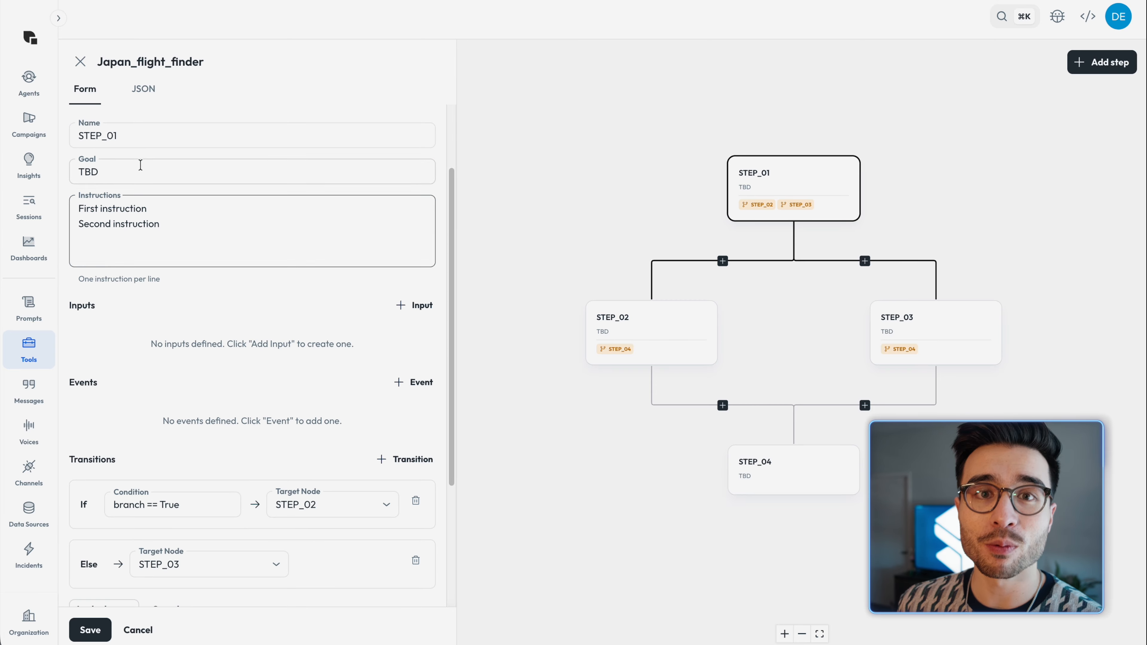
pyautogui.click(131, 136)
pyautogui.write('_The')
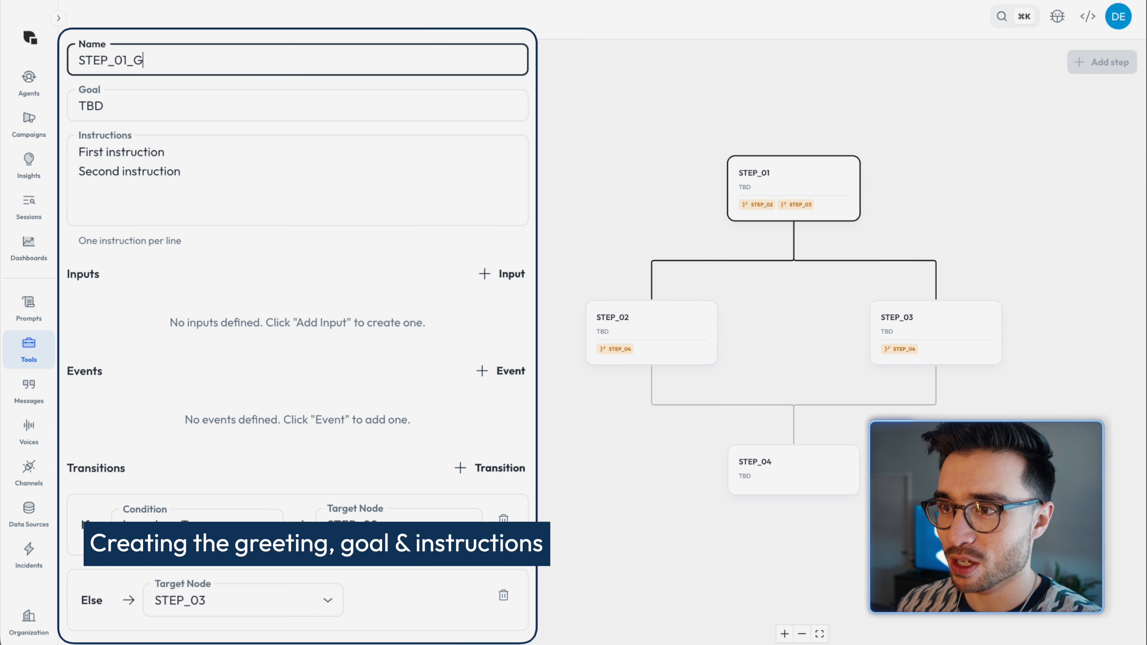
pyautogui.write('reeting')
pyautogui.press('Tab')
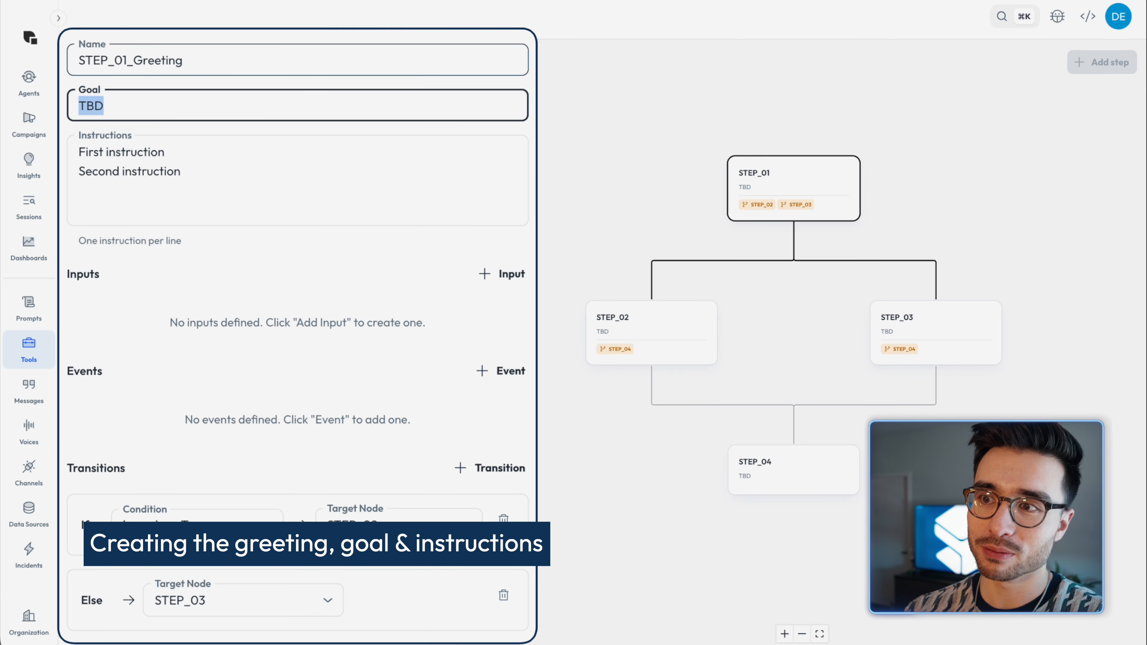
pyautogui.write('Welcome the ')
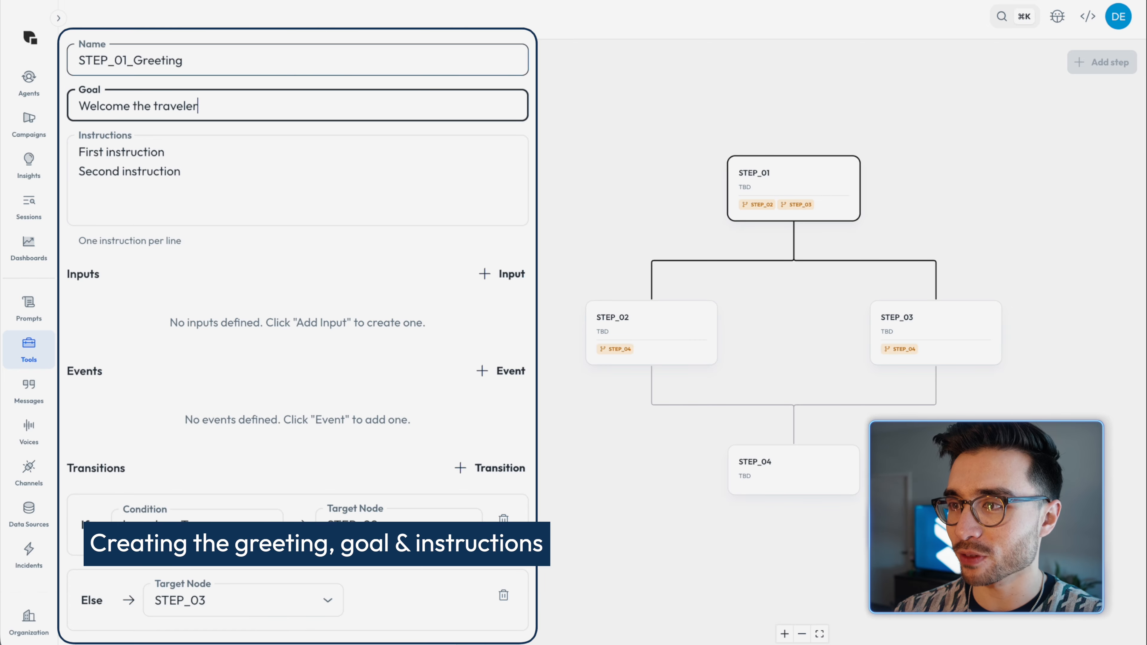
pyautogui.write('traveler')
# Step: Replace the greeting step's instructions with a friendly Japan Travel Concierge welcome to the Flight Finder that only checks readiness and asks for no dates or budgets yet
pyautogui.press('Tab')
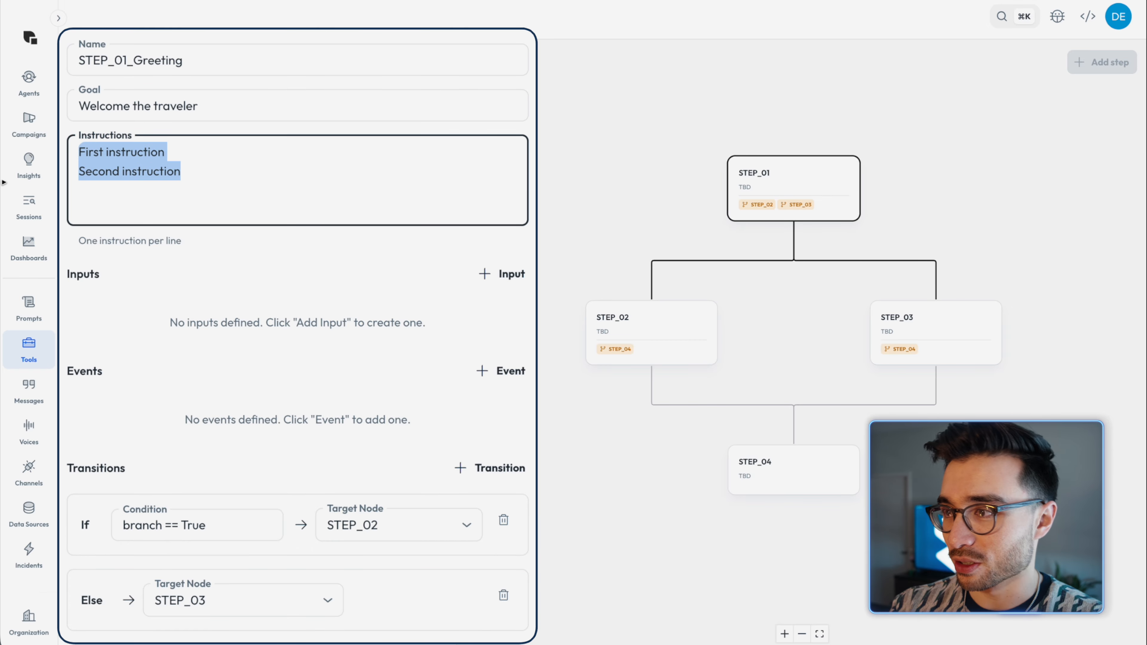
pyautogui.write('You are a friendly Japan Travel ')
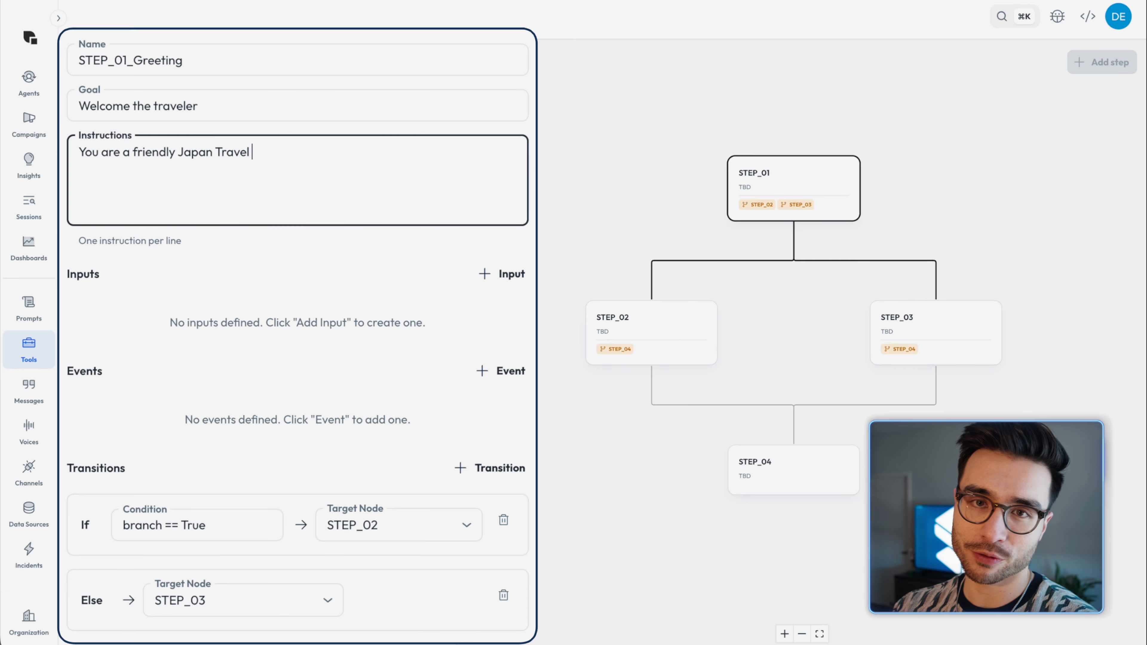
pyautogui.write('Concierge. Welcome the user to the Flight Finder. Your only goa')
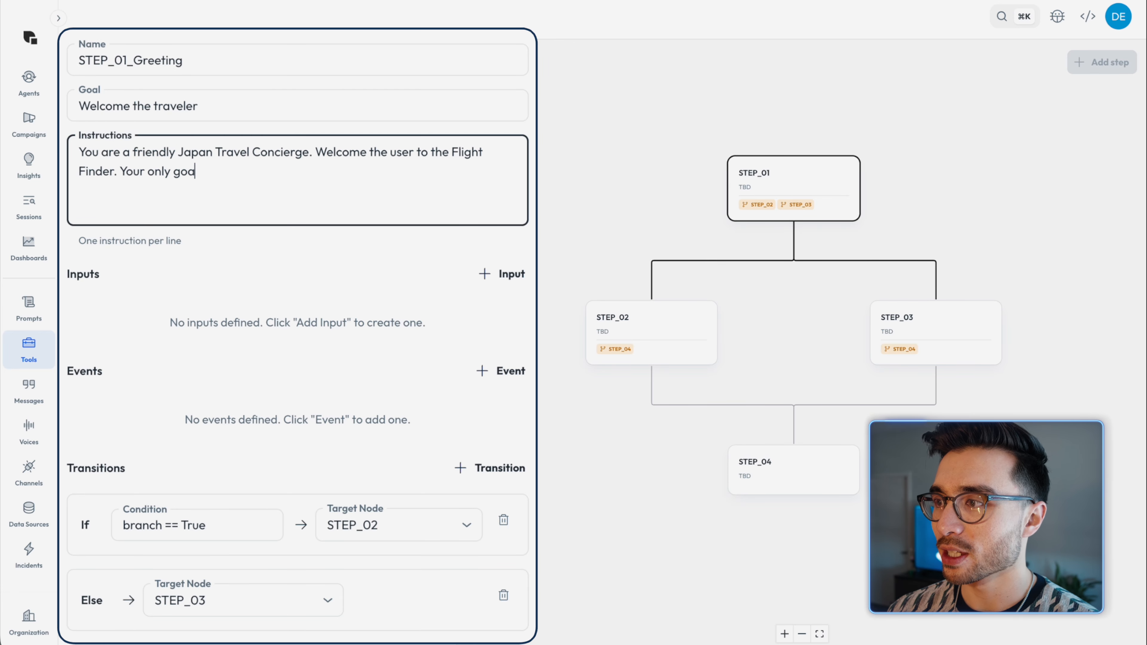
pyautogui.write('l is to see if they are ready to start. Do not ask for dates or budgets yet')
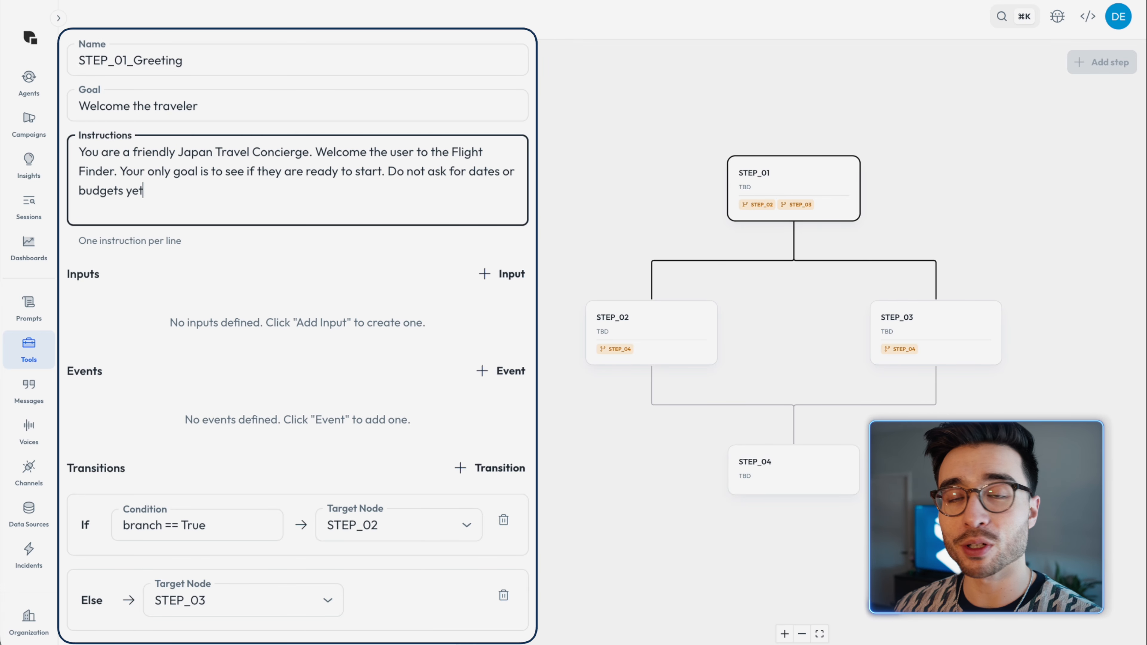
pyautogui.write(', just be the welcoming fave of the tool.')
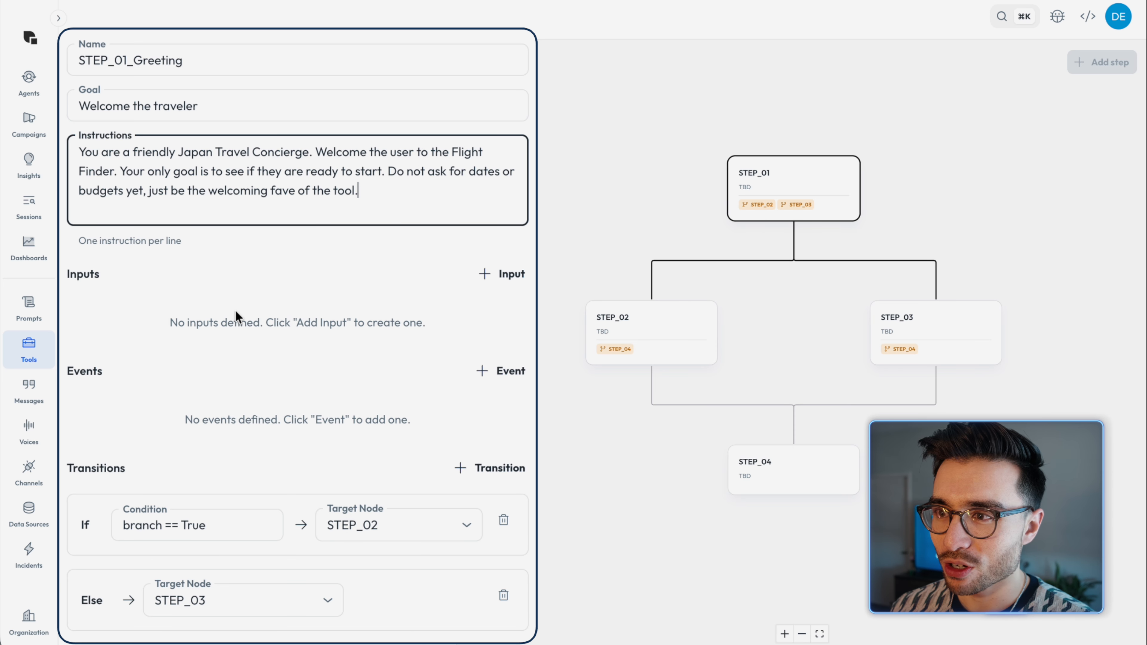
# Step: Finish the greeting step's instructions with ", just be the welcoming fave of the tool."
pyautogui.scroll(-2, 236, 310)
pyautogui.scroll(-5, 235, 310)
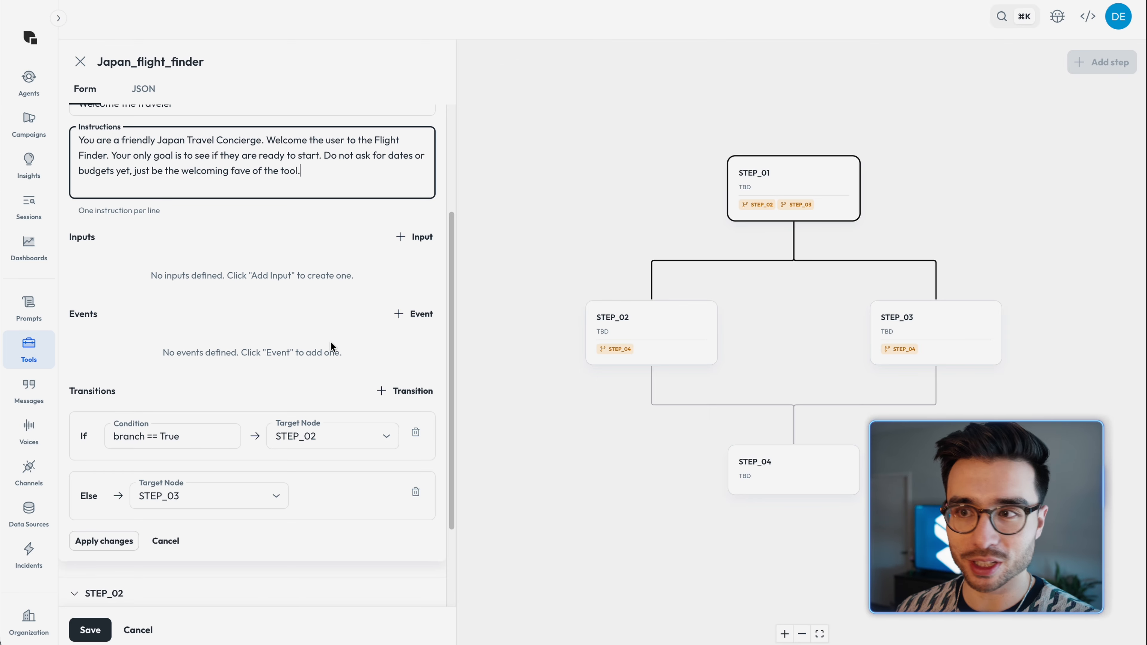
pyautogui.click(399, 317)
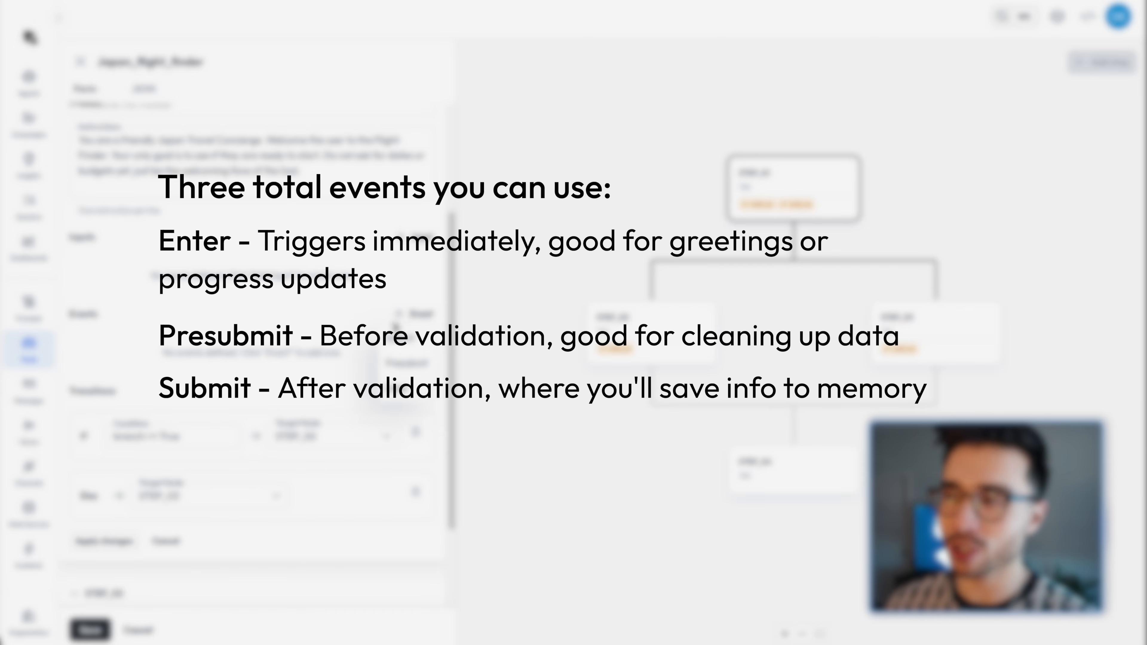
pyautogui.click(408, 317)
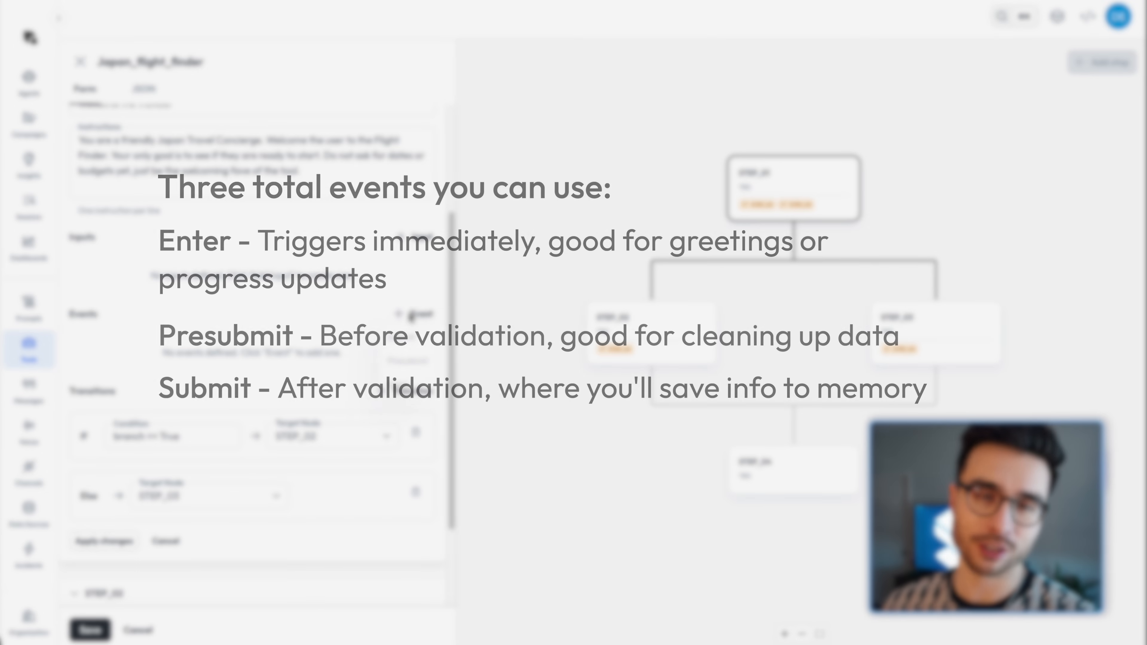
pyautogui.click(403, 317)
pyautogui.click(411, 392)
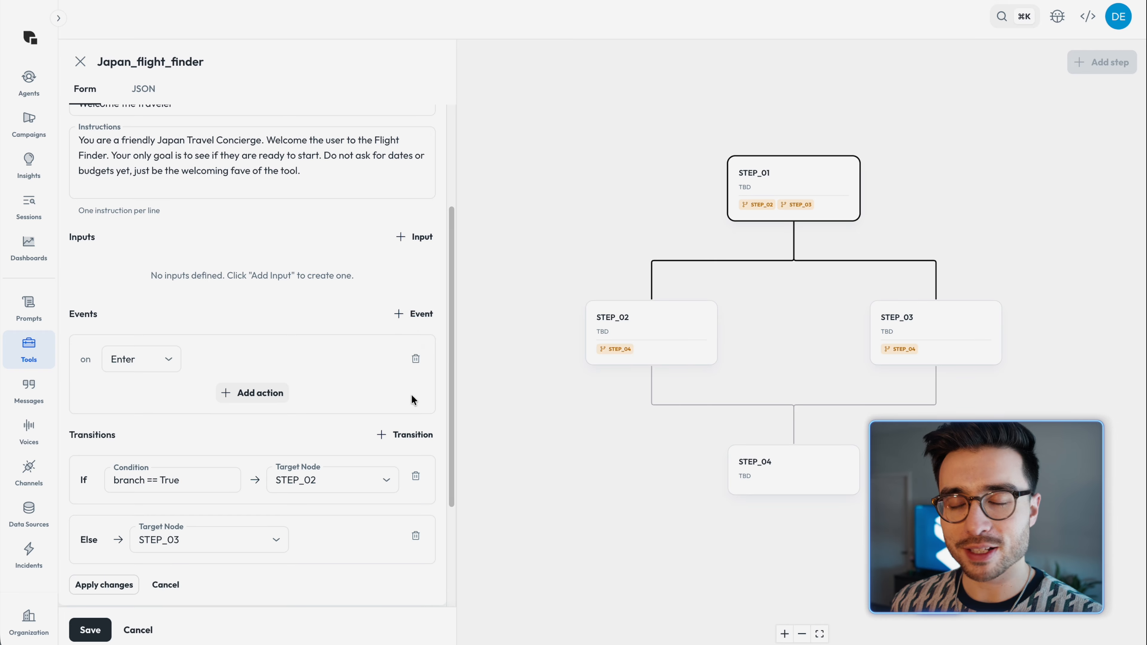
pyautogui.click(166, 368)
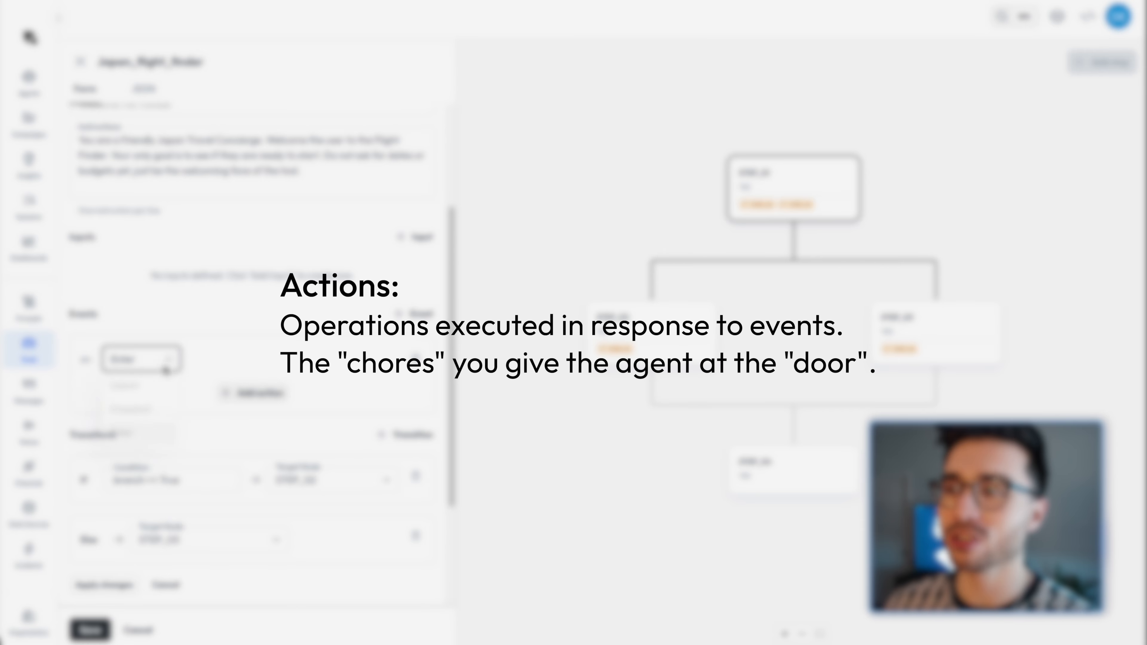
pyautogui.click(243, 392)
pyautogui.click(245, 394)
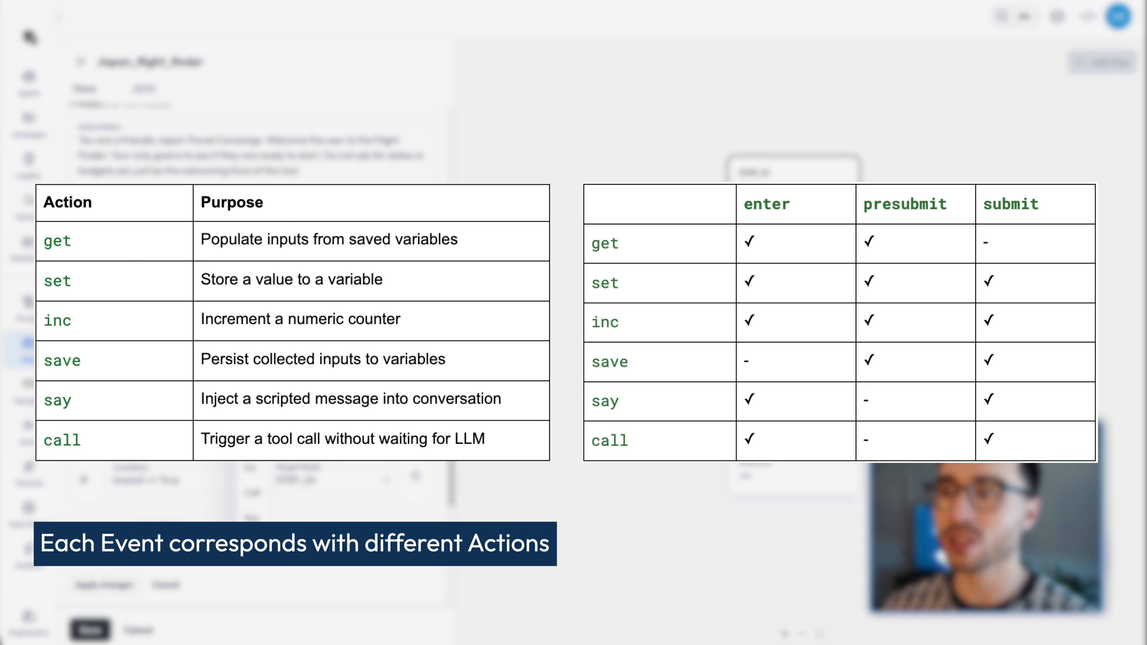
pyautogui.click(416, 355)
pyautogui.click(416, 355)
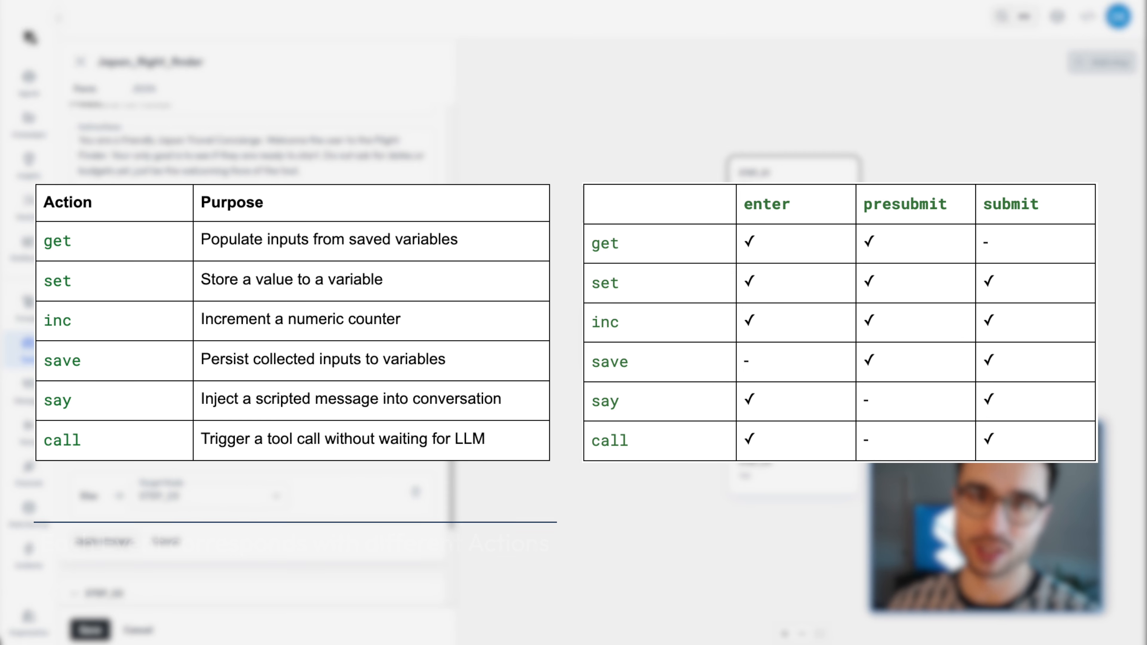
# Step: Add an Enter event to the greeting step and give it a Say action
pyautogui.click(410, 316)
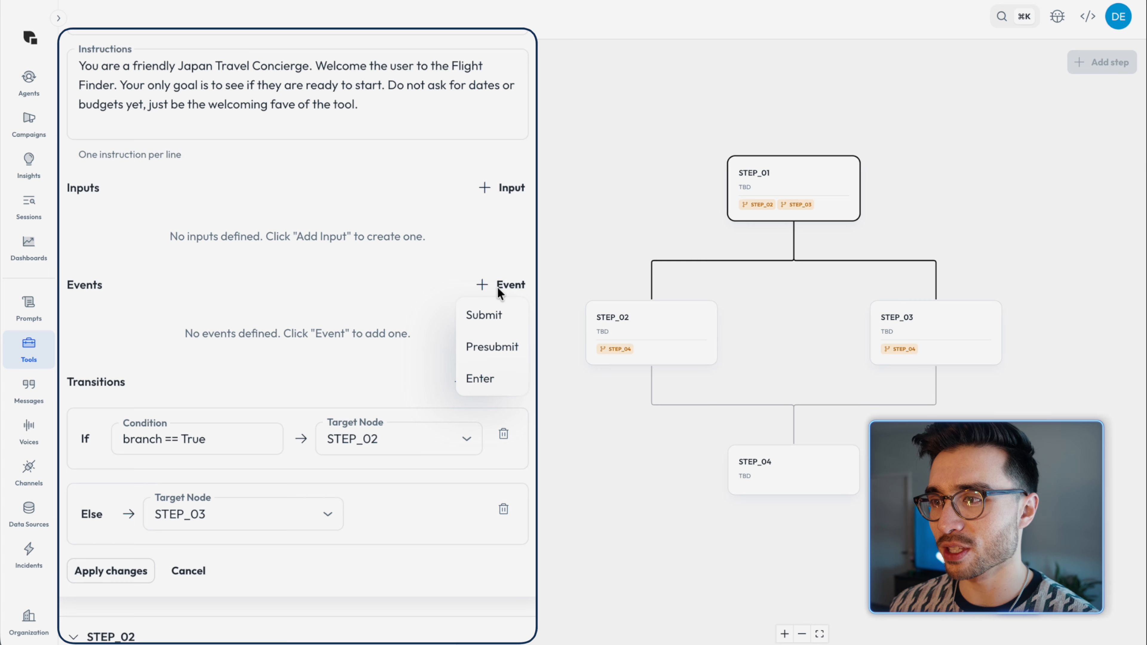
pyautogui.click(512, 380)
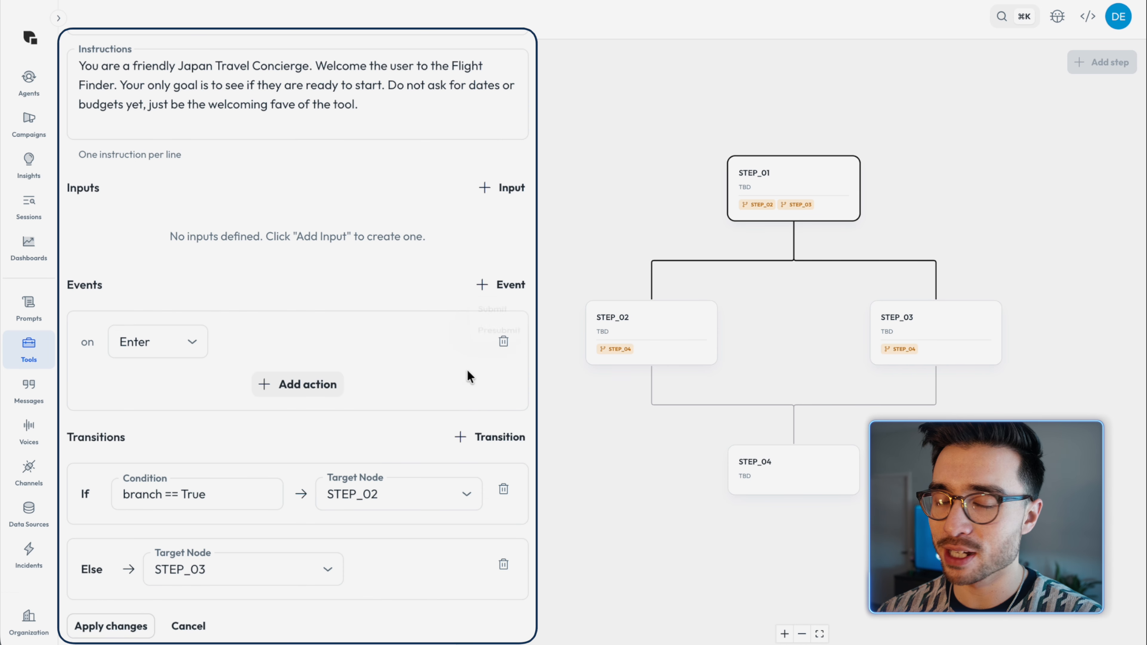
pyautogui.click(313, 385)
pyautogui.click(300, 548)
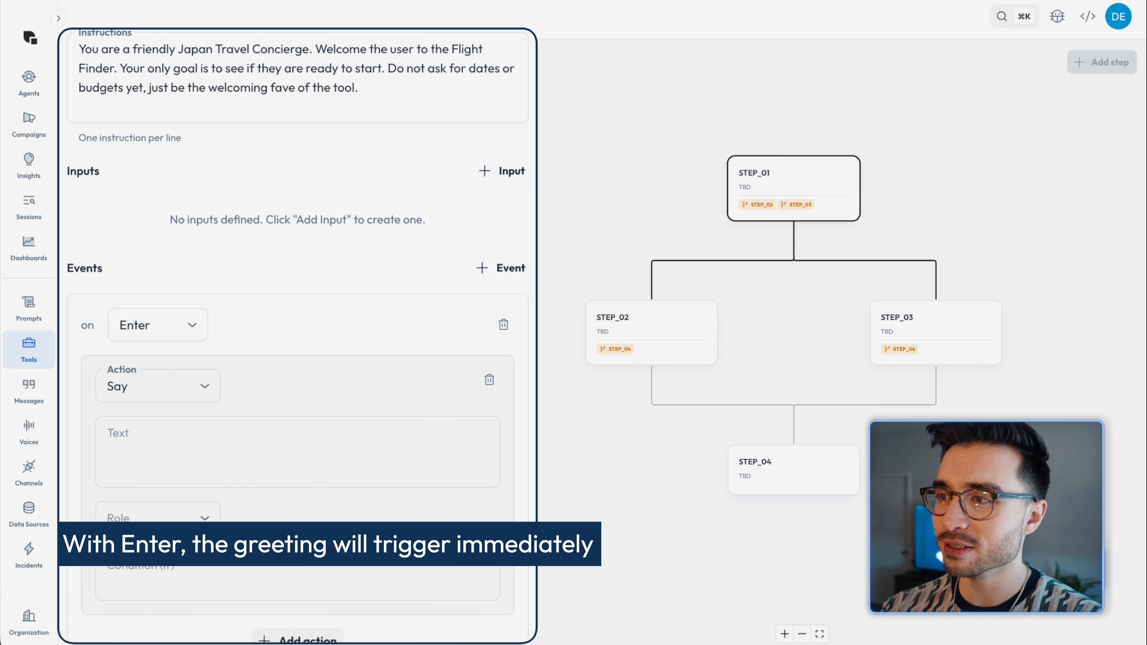
# Step: Set the Say text to "Good day! I'm so excited to help you plan your trip to Japan! Ready to find the perfect flight?" with role Assistant
pyautogui.click(274, 463)
pyautogui.write("Good day! I'm so excited to help you plan your trip to Japan! Ready to find the perfect flight?")
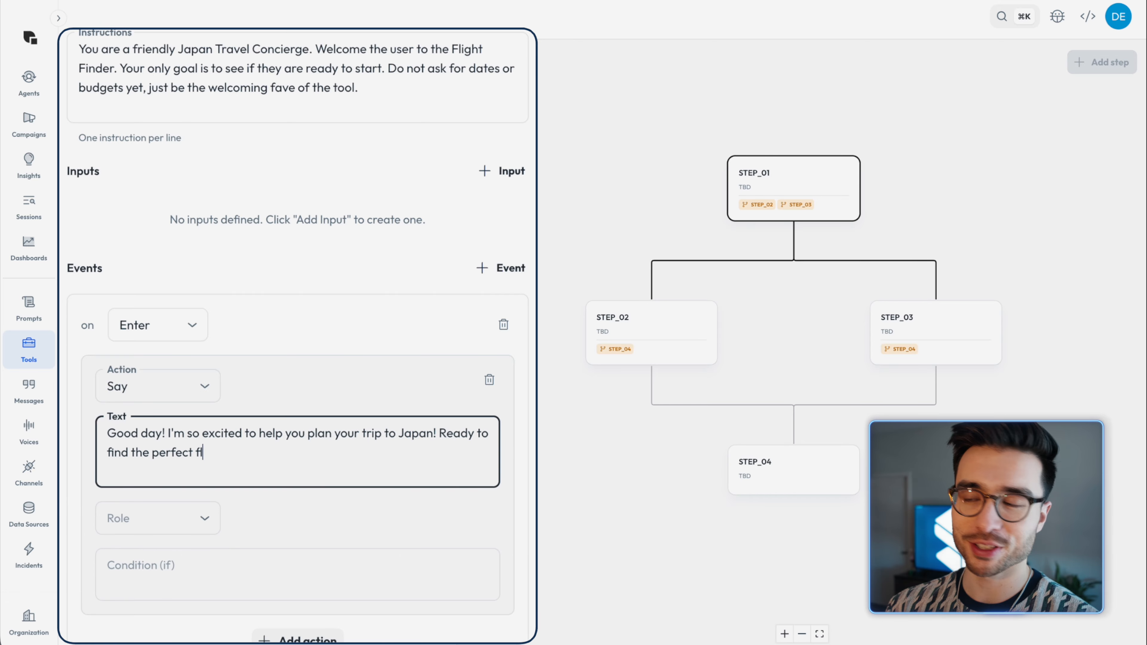
pyautogui.click(158, 518)
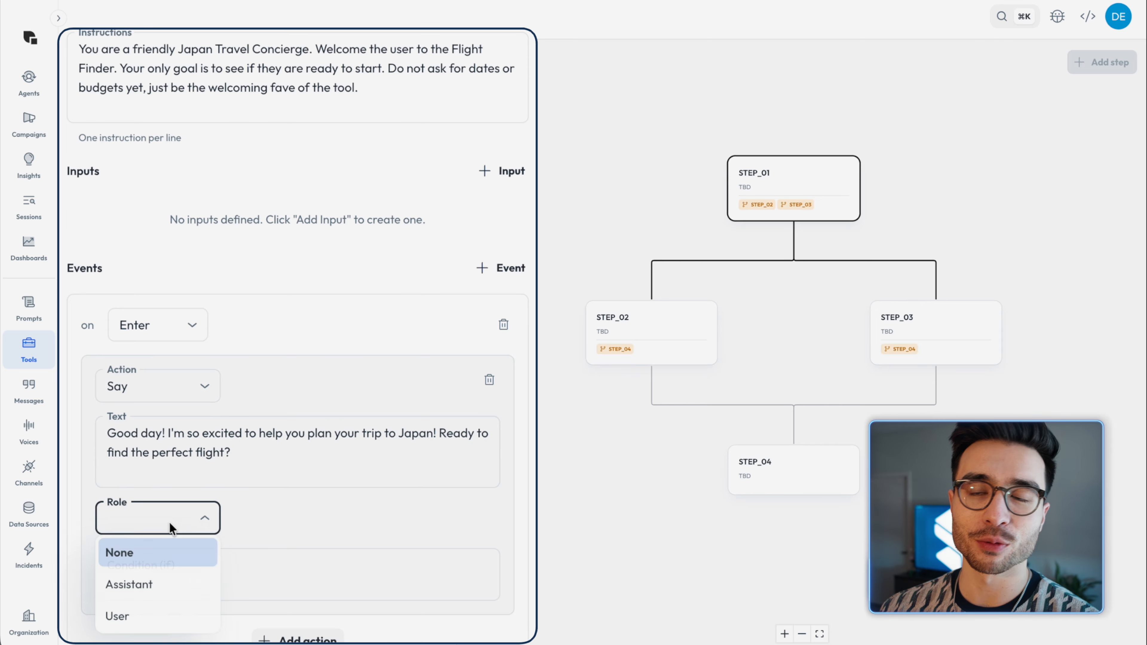
pyautogui.click(152, 583)
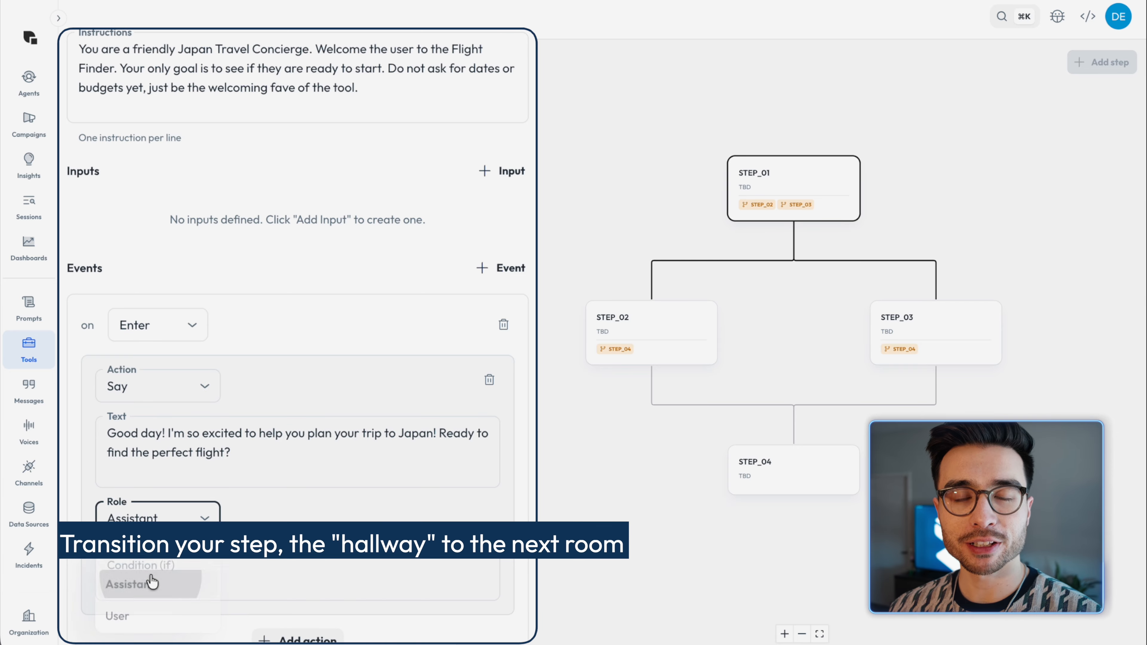
# Step: Delete the greeting step's conditional transition, point its Else transition to STEP_02 and apply the changes
pyautogui.scroll(-5, 258, 476)
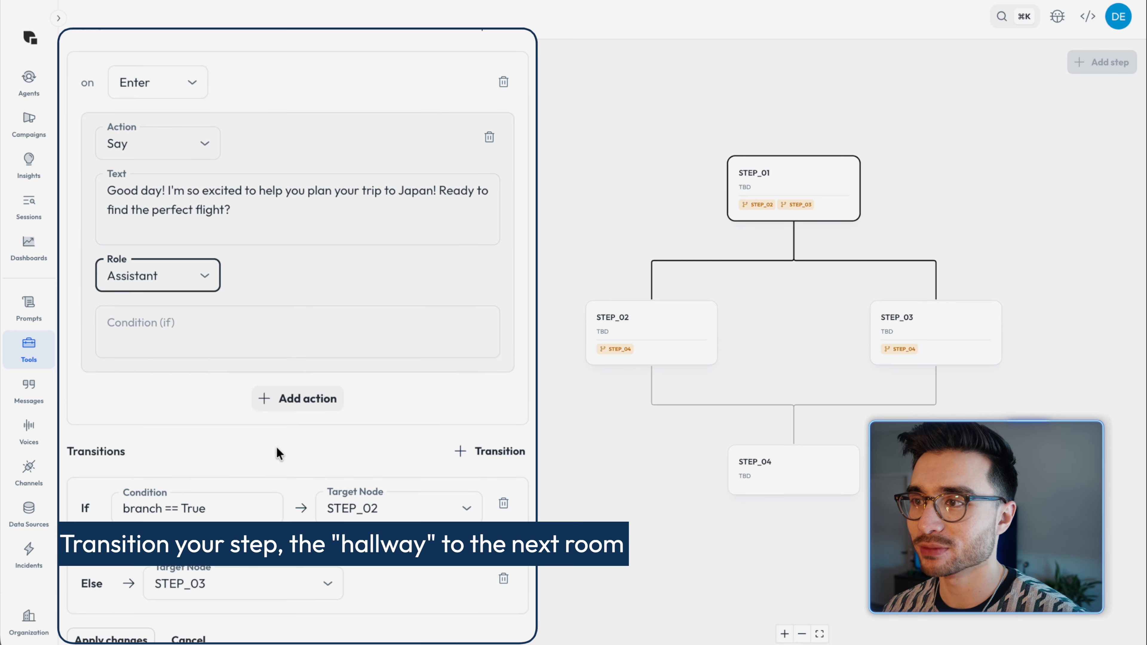
pyautogui.scroll(-3, 230, 441)
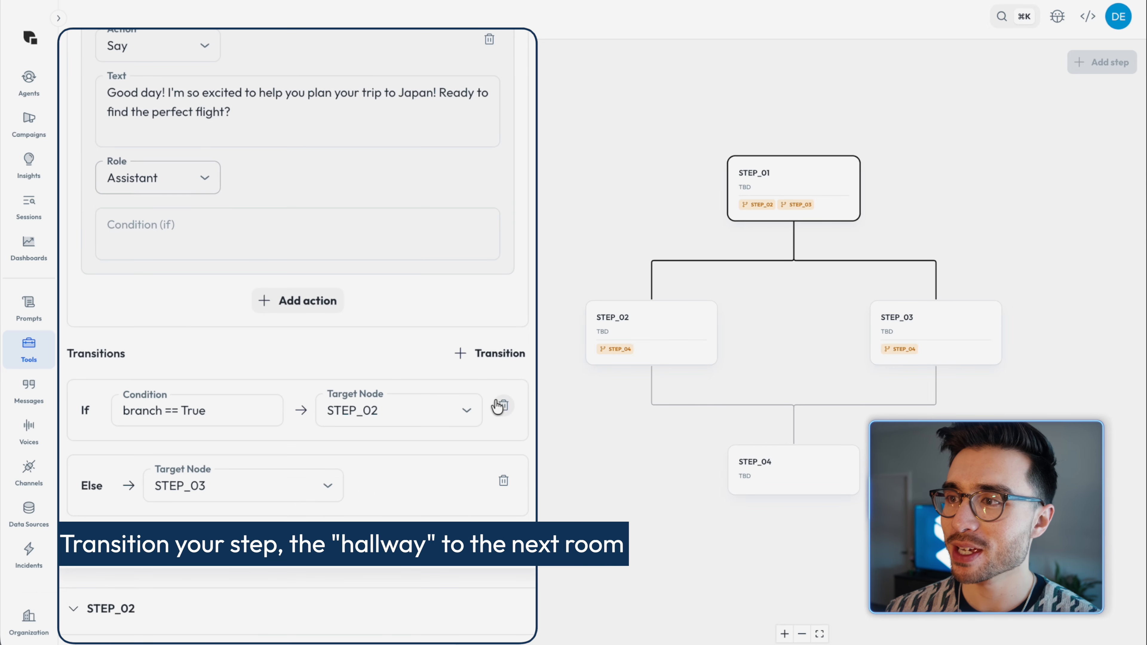
pyautogui.click(501, 405)
pyautogui.click(225, 409)
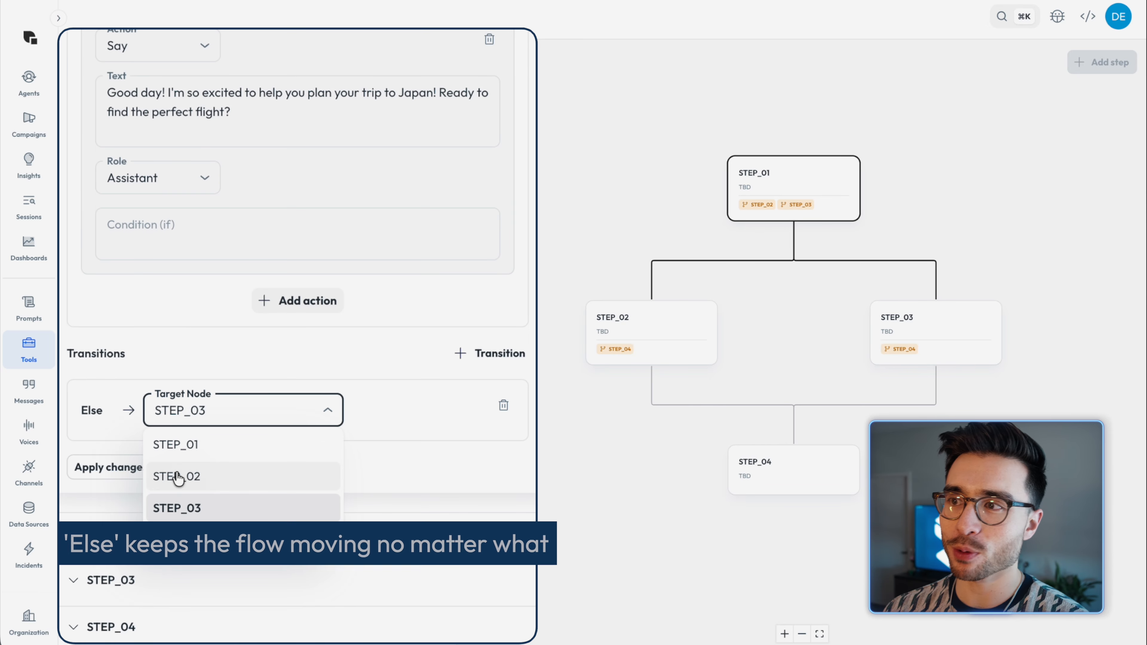
pyautogui.click(179, 476)
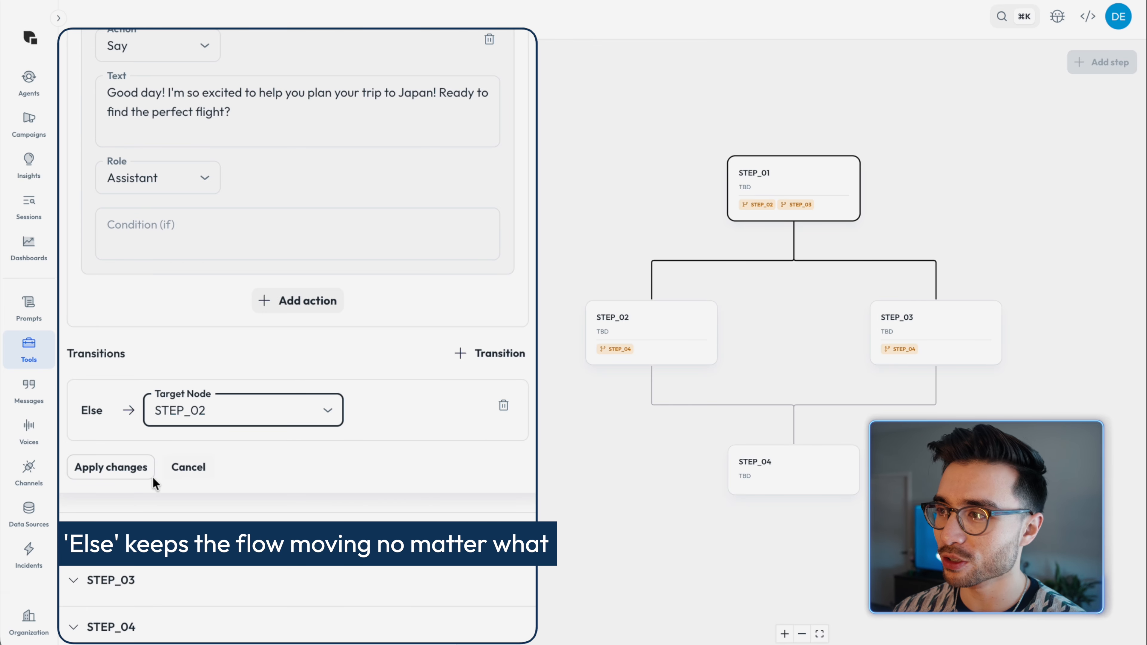
pyautogui.click(90, 459)
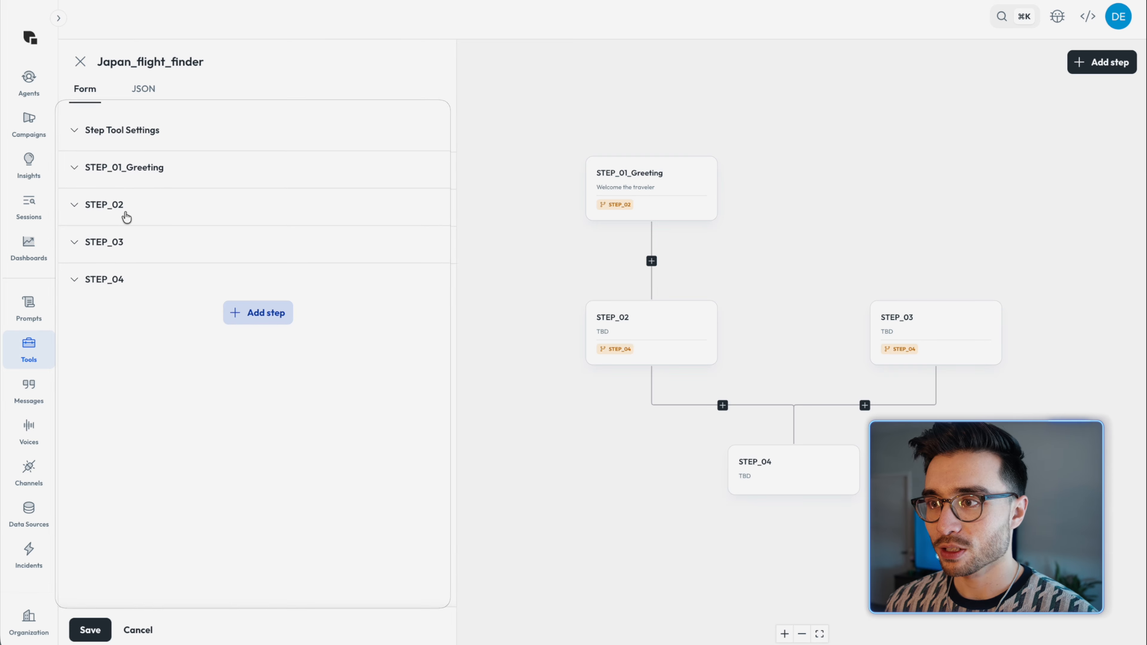
# Step: Rename STEP_02 as STEP_02_Logistics and set its goal to "Collect the logistics"
pyautogui.click(136, 174)
pyautogui.click(174, 235)
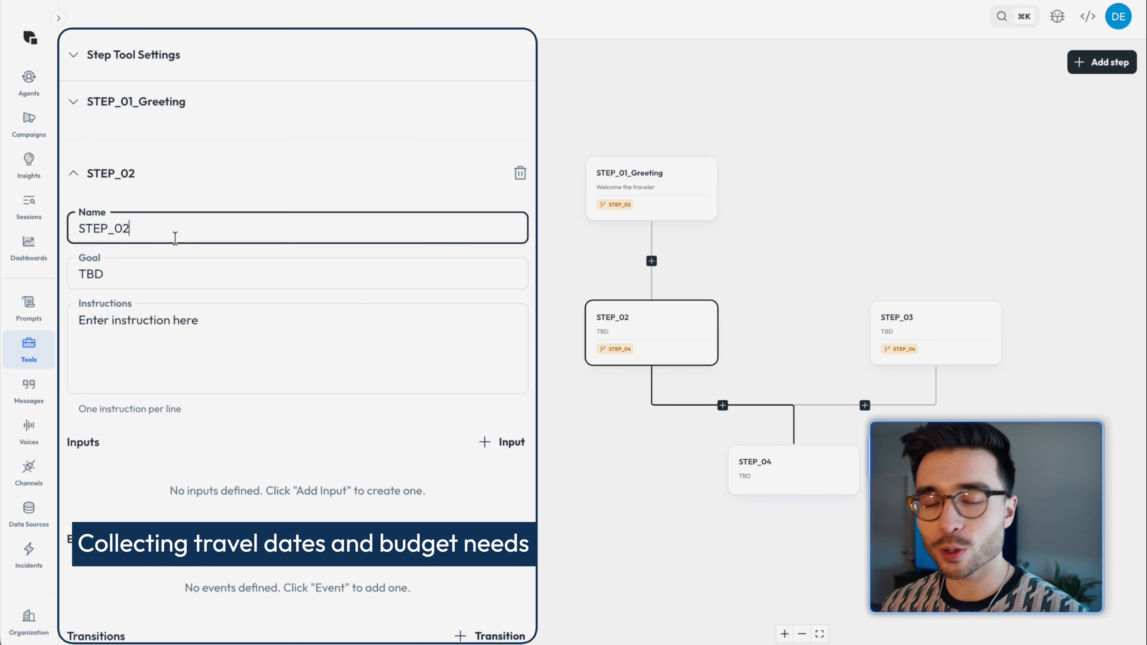
pyautogui.write('_Logistics')
pyautogui.scroll(-3, 298, 334)
pyautogui.press('Tab')
pyautogui.write('Co')
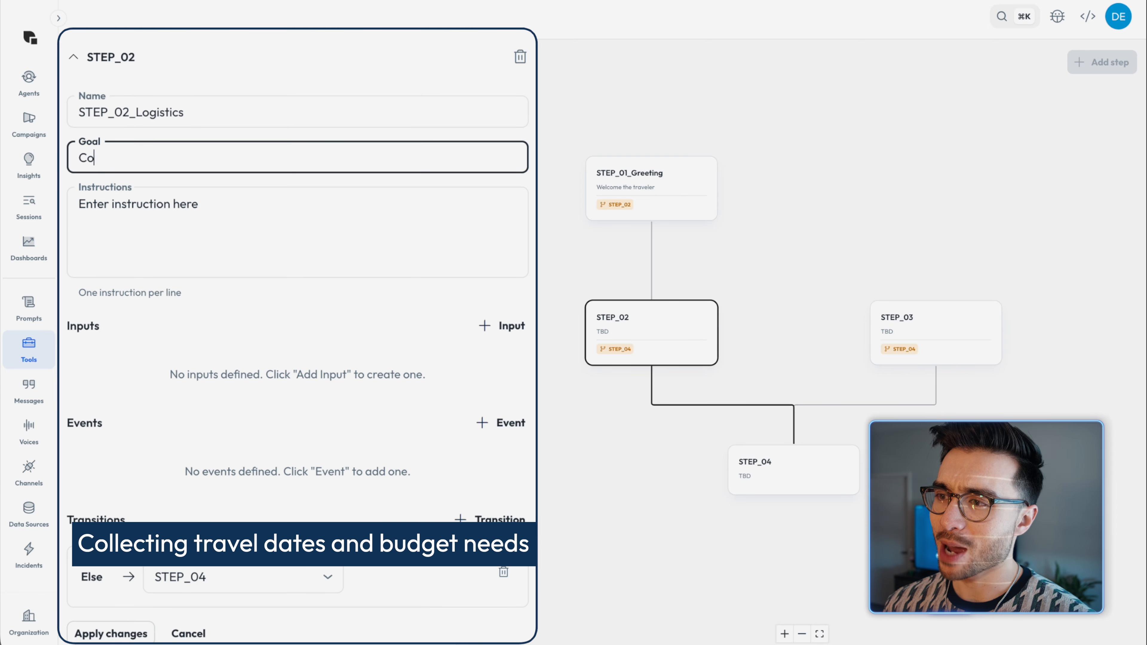
pyautogui.write('llect the logistics')
# Step: Replace the logistics step's instructions with collecting only travel dates and a 'Speed' (Direct) or 'Price' (Budget) preference, using the Submit tool once both are known
pyautogui.press('Tab')
pyautogui.write("You need two things: the user's tr")
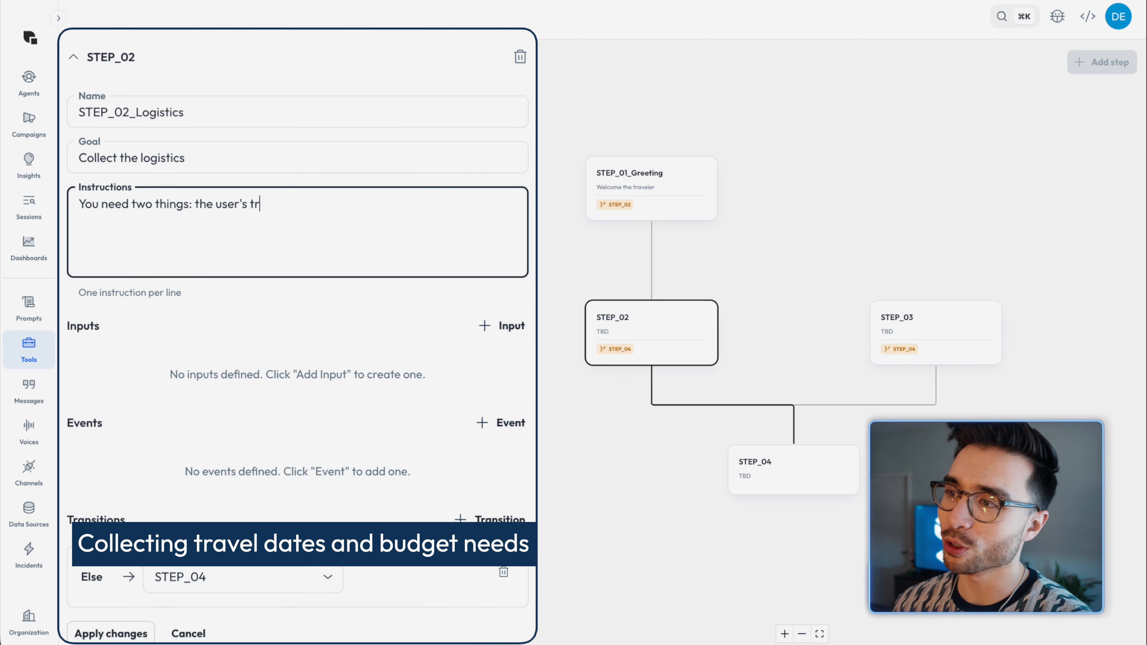
pyautogui.write("avel dates and whether they value 'Speed' (Direct) or 'Price' (Budget")
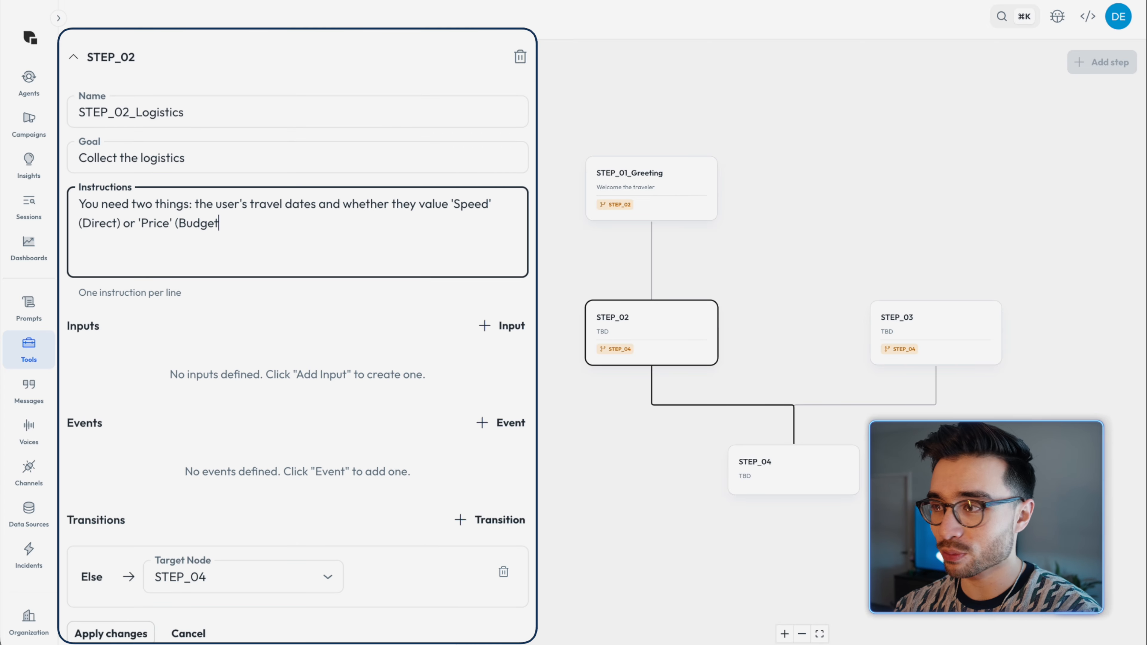
pyautogui.write('). Stay focused on these two items. Once you have both, use the Submit tool.')
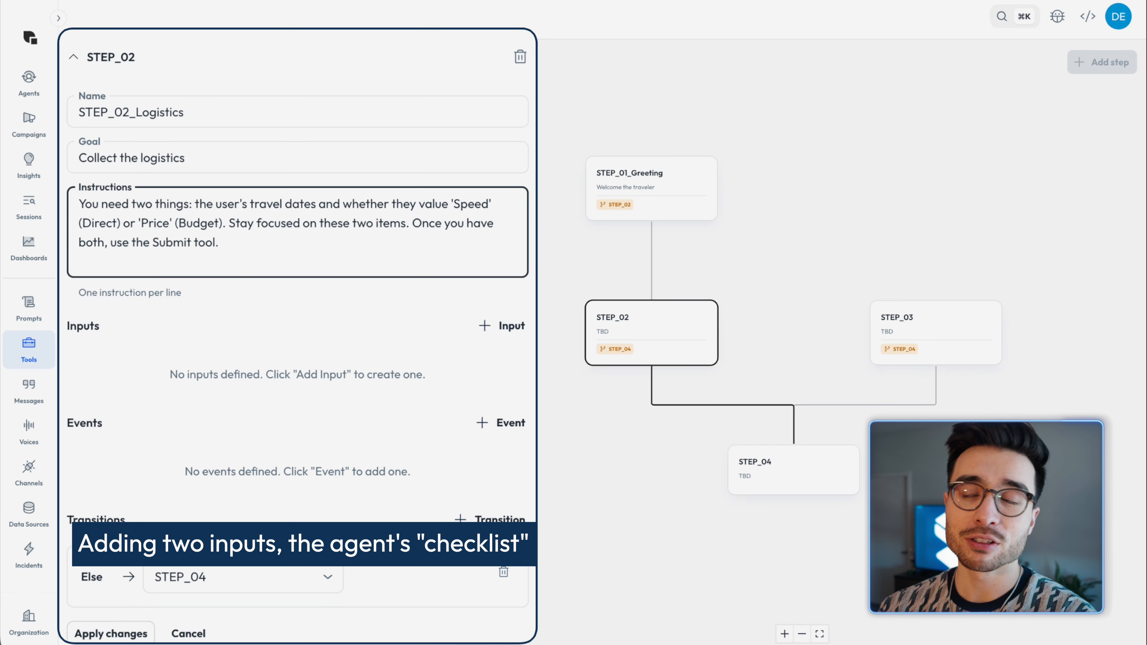
# Step: Add a required String input named travel_dates to the logistics step
pyautogui.scroll(-1, 213, 210)
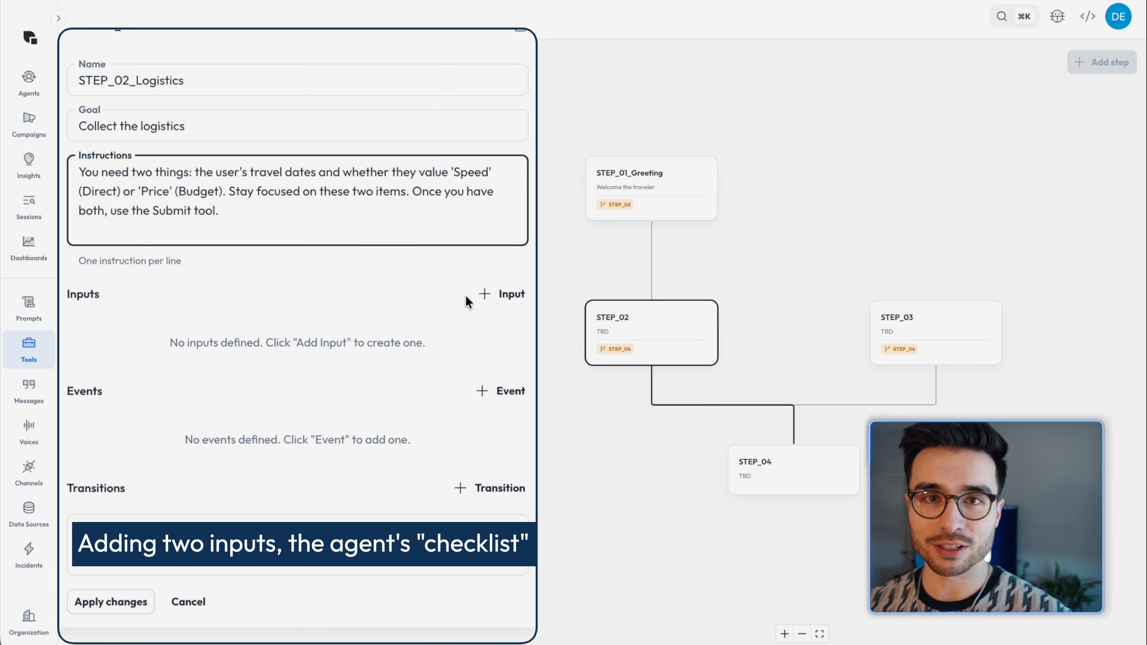
pyautogui.click(505, 297)
pyautogui.scroll(-1, 367, 274)
pyautogui.click(154, 303)
pyautogui.write('travel')
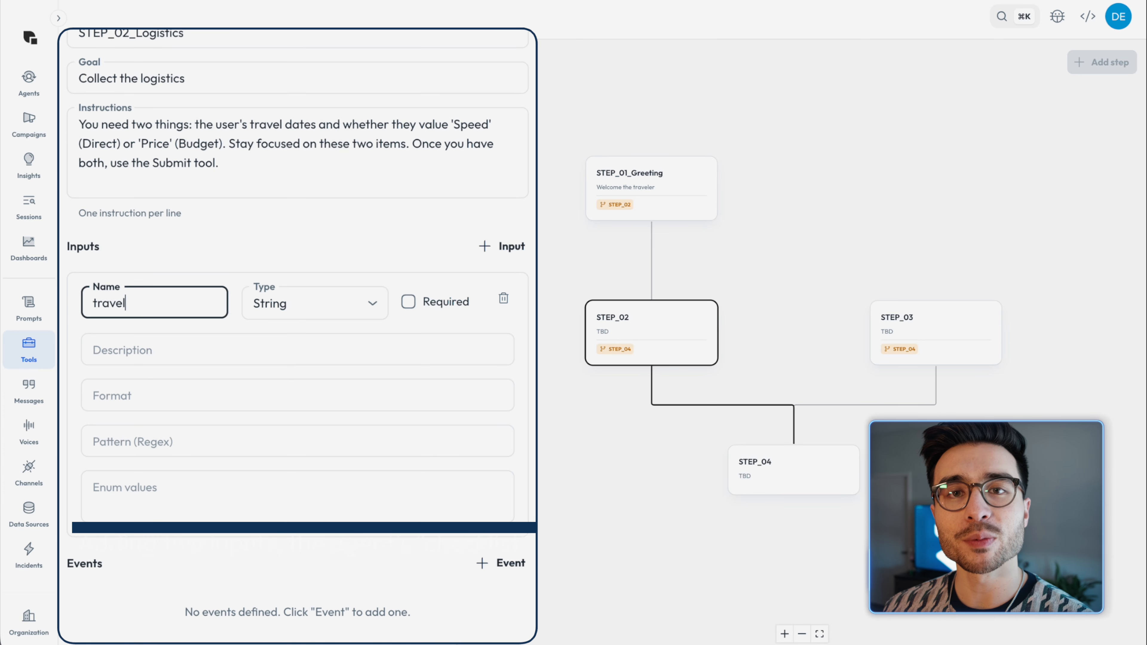
pyautogui.write('_dates')
pyautogui.click(315, 303)
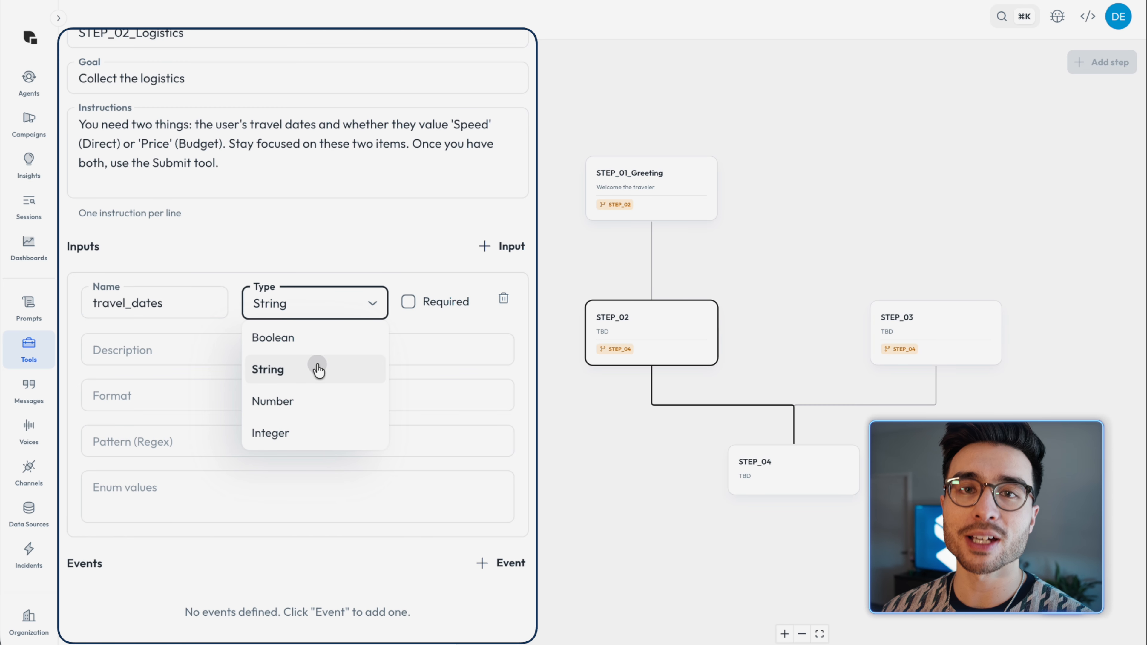
pyautogui.click(321, 366)
pyautogui.click(407, 302)
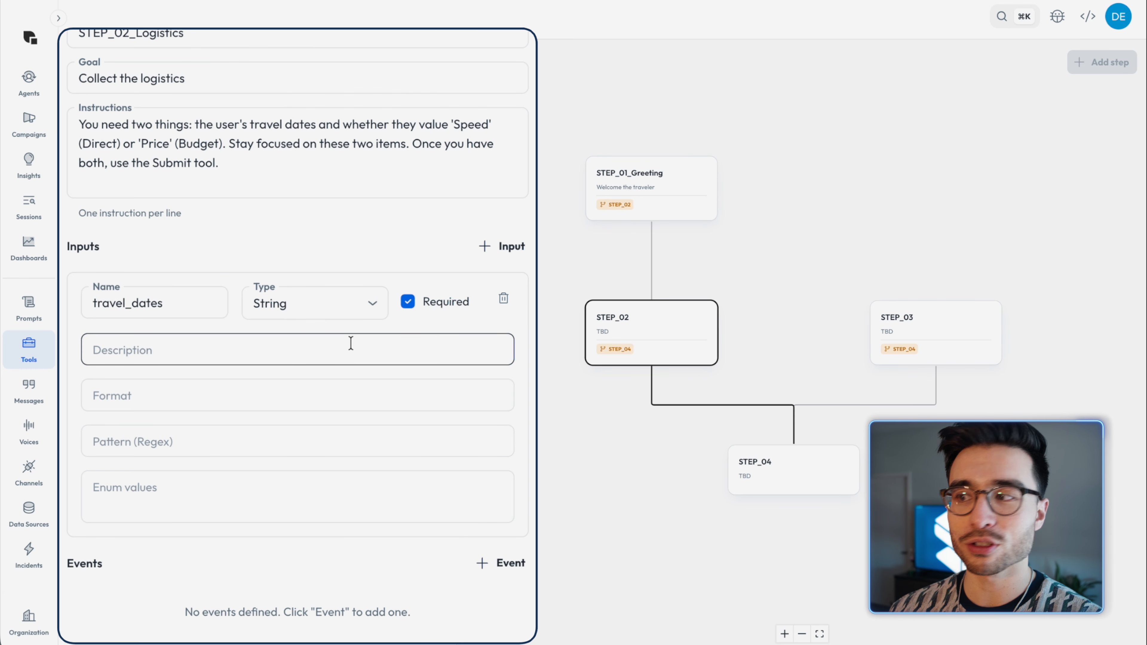
# Step: Describe the travel_dates input as "The dates the user want to travel to Japan."
pyautogui.click(350, 344)
pyautogui.write('The datdes the')
pyautogui.press('BackSpace')
pyautogui.press('BackSpace')
pyautogui.press('BackSpace')
pyautogui.press('BackSpace')
pyautogui.press('BackSpace')
pyautogui.press('BackSpace')
pyautogui.press('BackSpace')
pyautogui.write('es the user ')
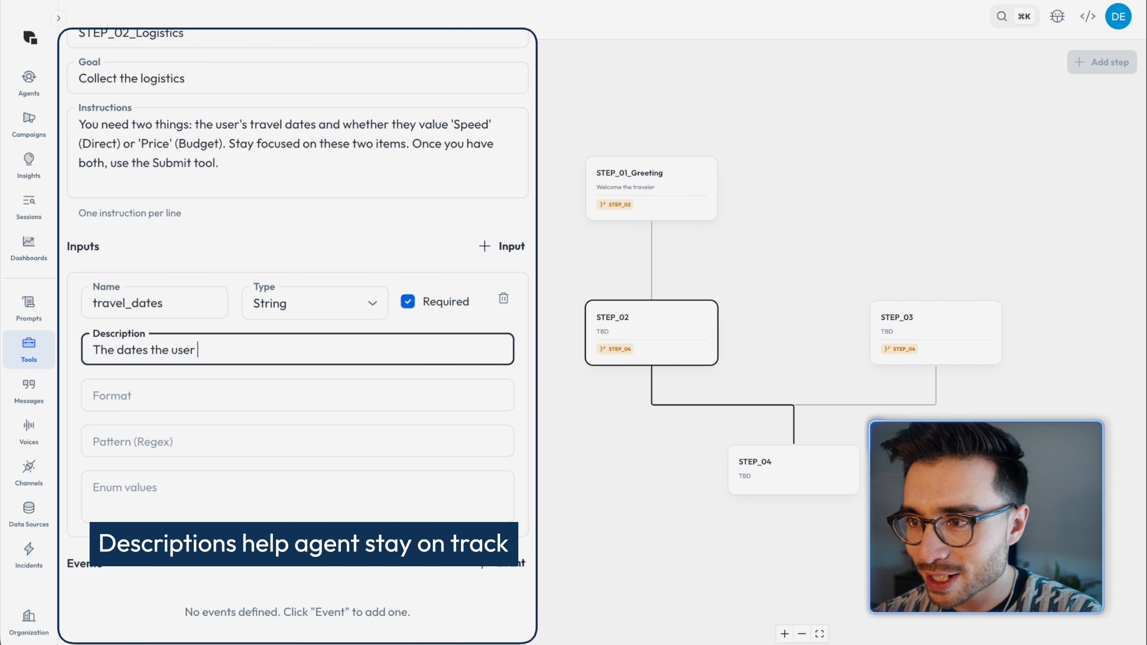
pyautogui.write('want to travel to Japan.')
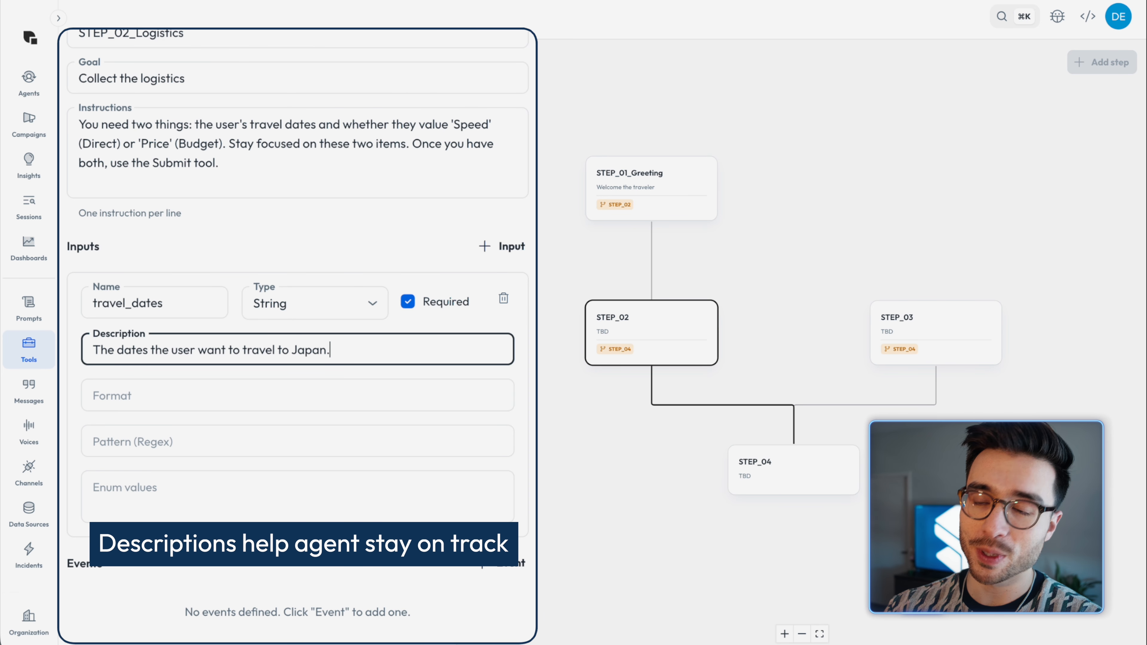
# Step: Add a second required String input named priority to the logistics step
pyautogui.scroll(-5, 389, 350)
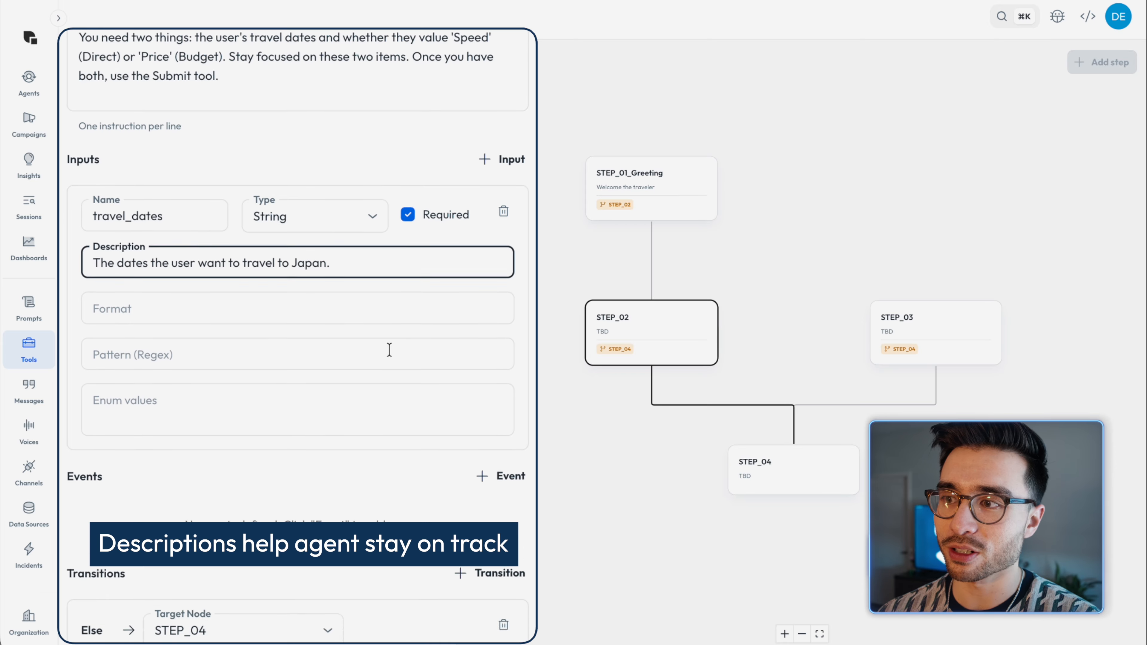
pyautogui.scroll(3, 450, 290)
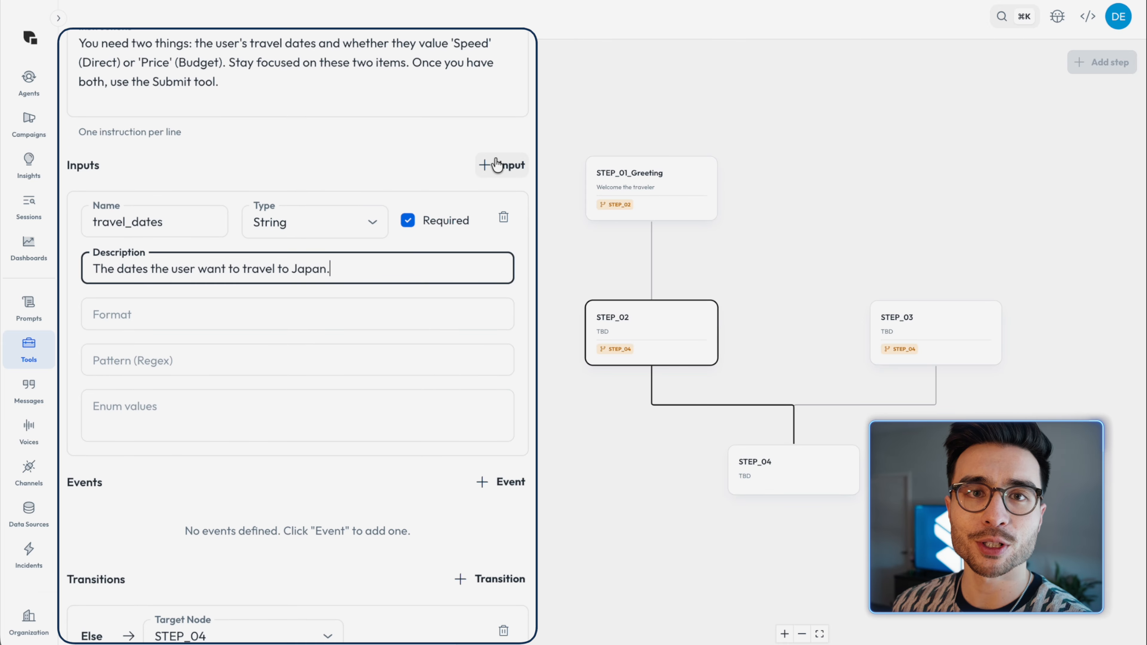
pyautogui.click(497, 165)
pyautogui.write('pri')
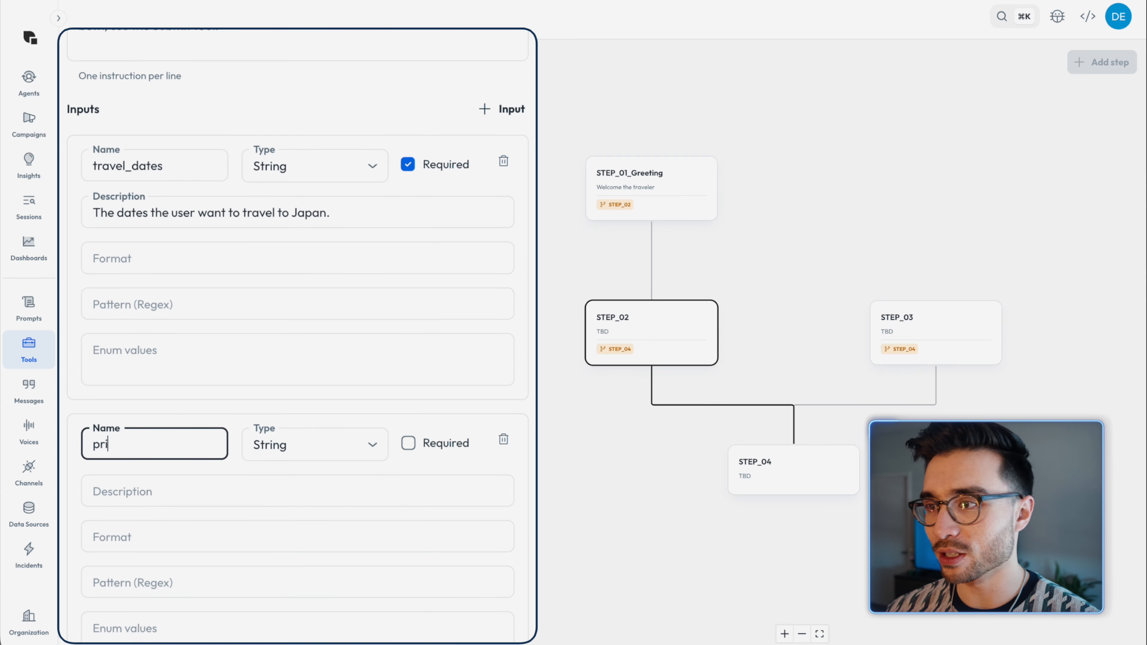
pyautogui.write('ority')
pyautogui.click(344, 445)
pyautogui.click(345, 506)
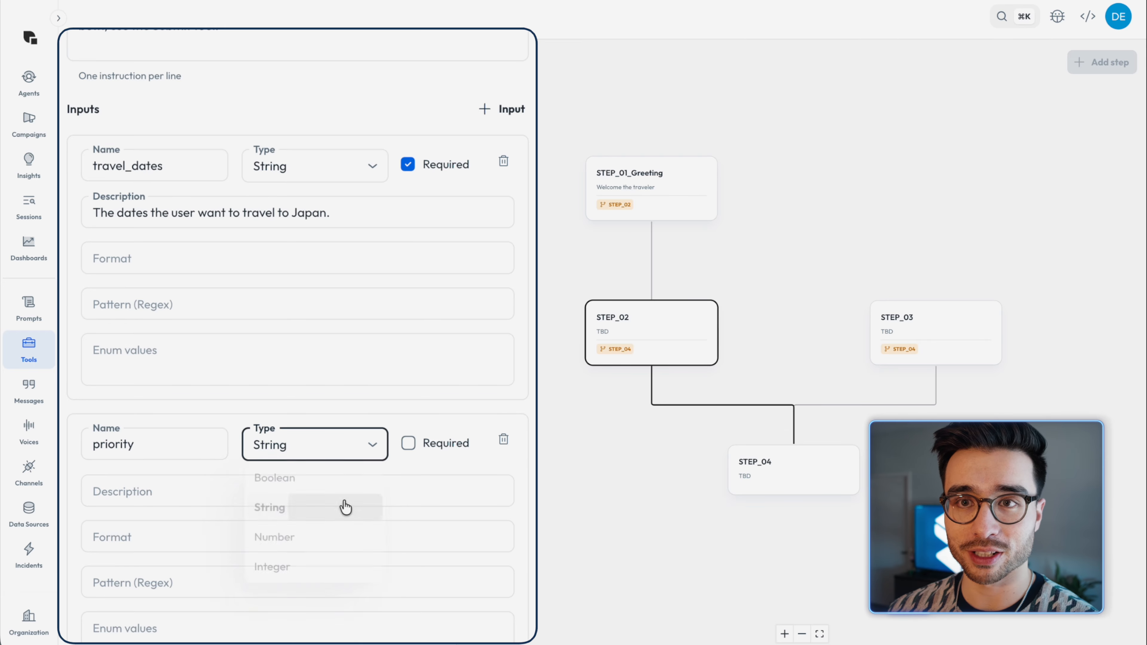
pyautogui.click(408, 443)
# Step: Describe the priority input as "Whether the user values 'Speed' or 'Price'."
pyautogui.click(340, 496)
pyautogui.write("Whether the user values '")
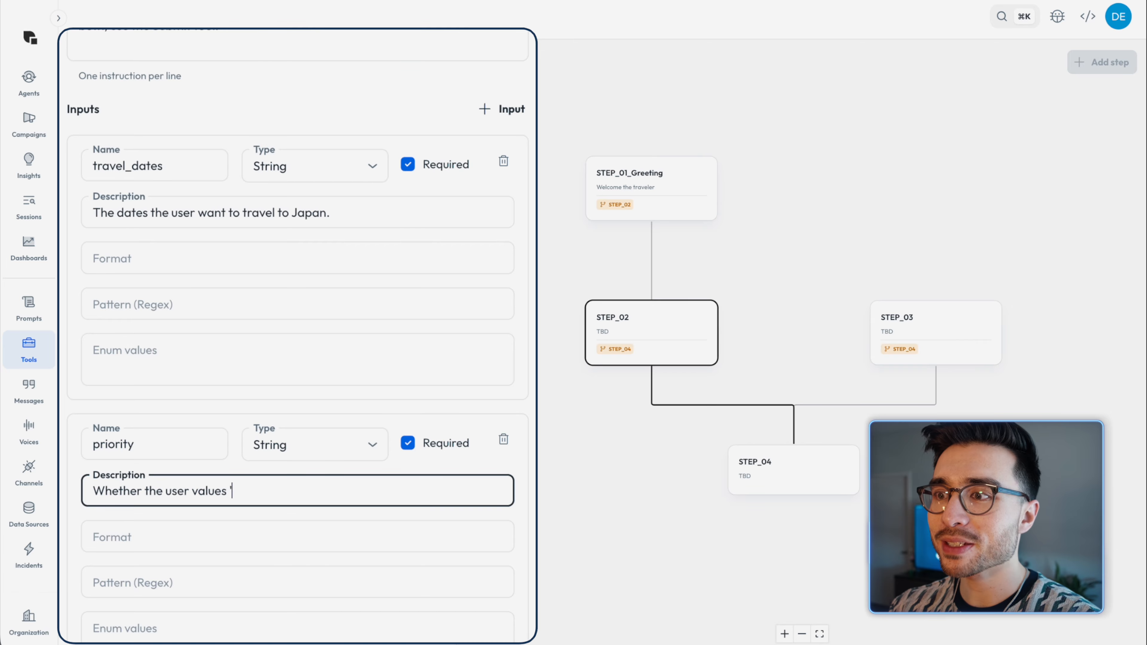
pyautogui.write("Speed' or 'Price'.")
# Step: Add a Submit event with a Save action to the logistics step
pyautogui.scroll(-1, 347, 496)
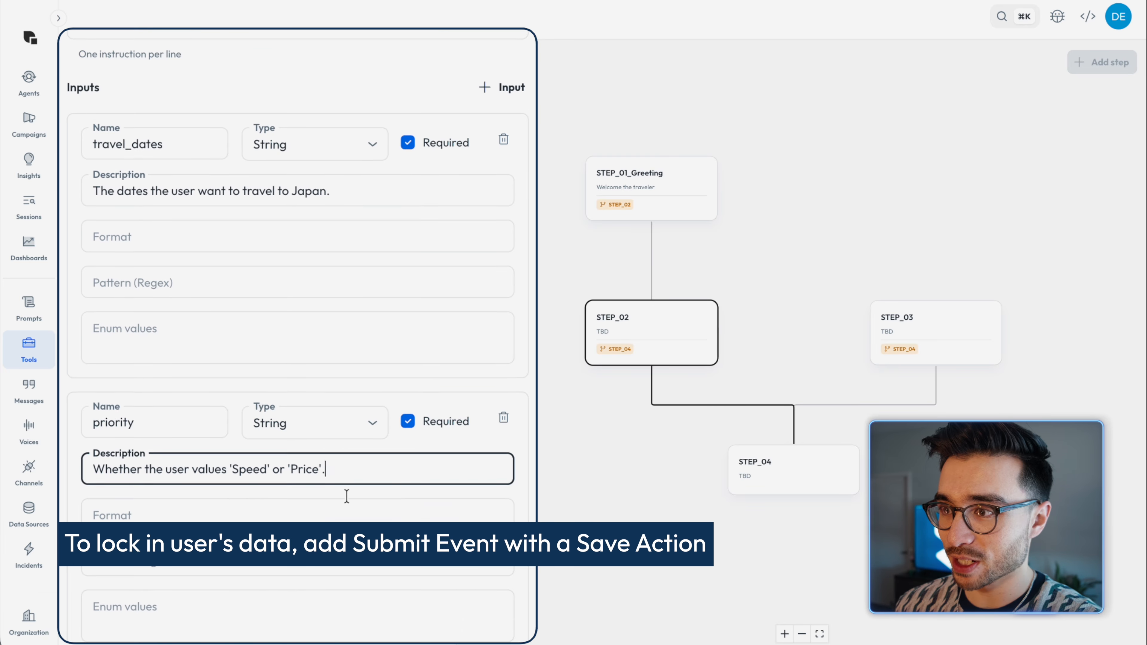
pyautogui.scroll(-7, 347, 496)
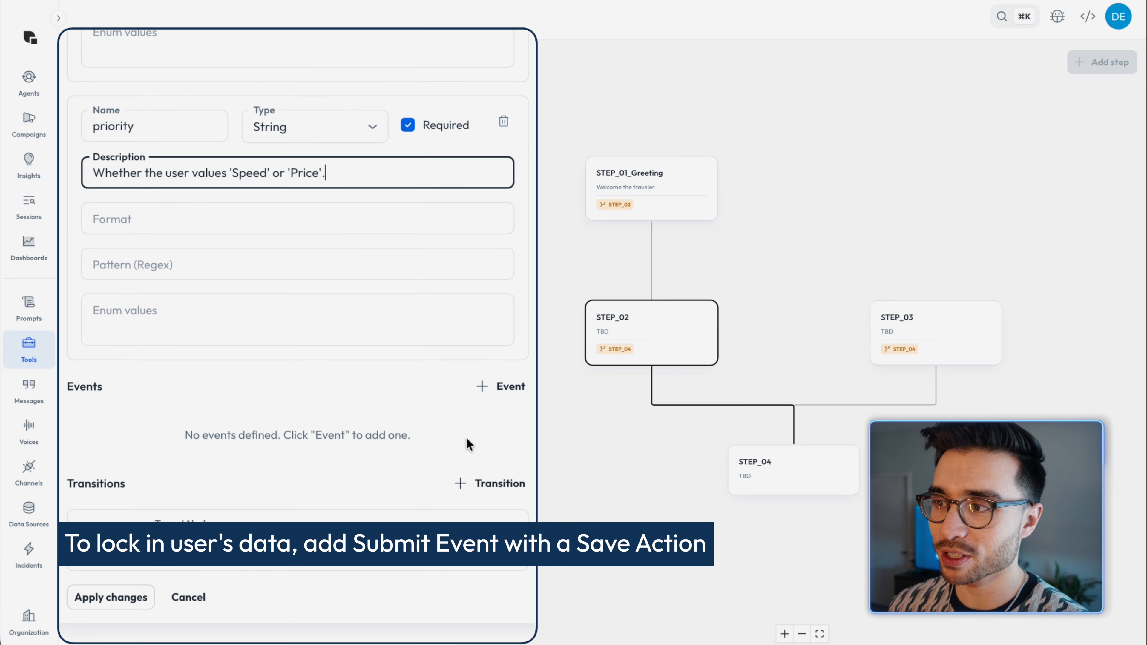
pyautogui.click(492, 394)
pyautogui.click(480, 415)
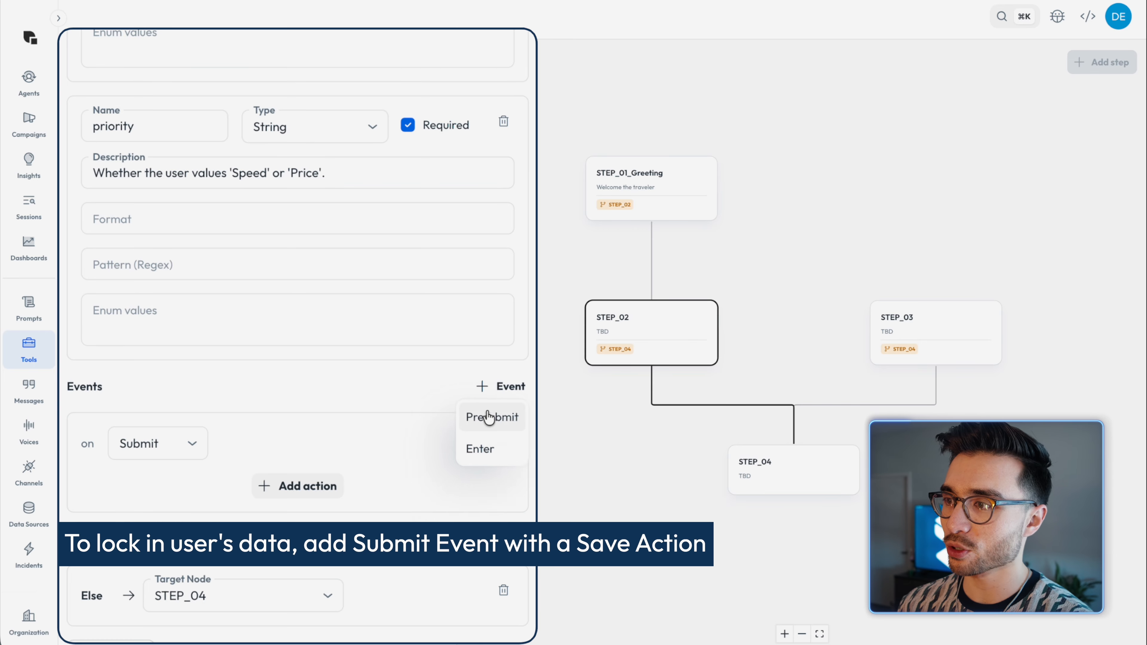
pyautogui.scroll(-1, 423, 428)
pyautogui.click(322, 435)
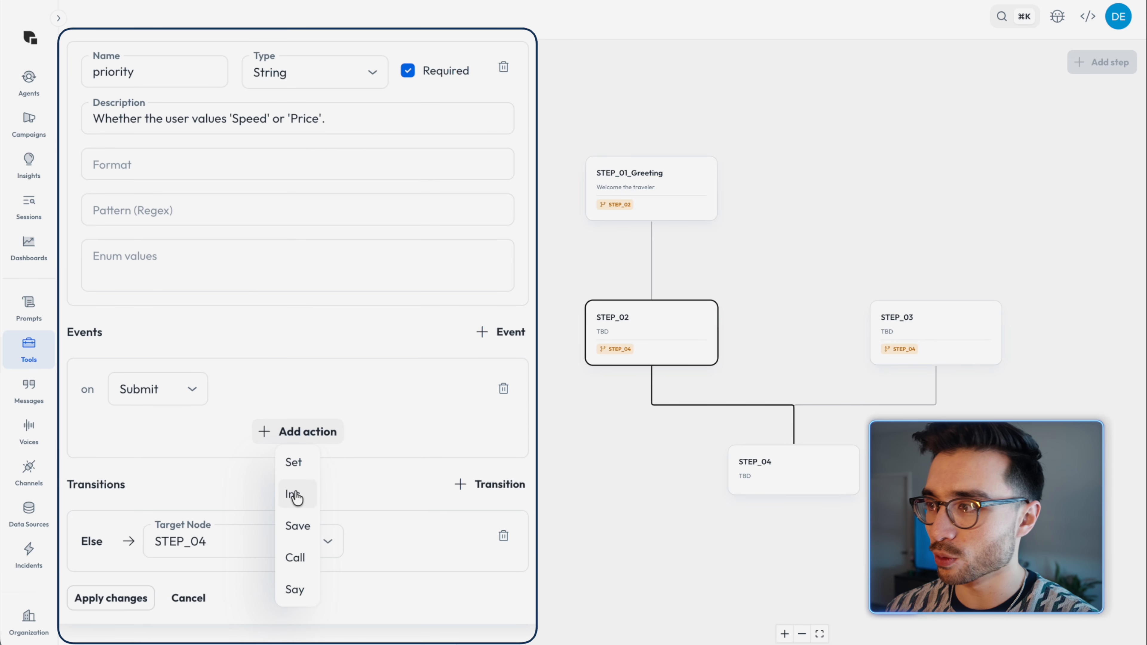
pyautogui.click(298, 526)
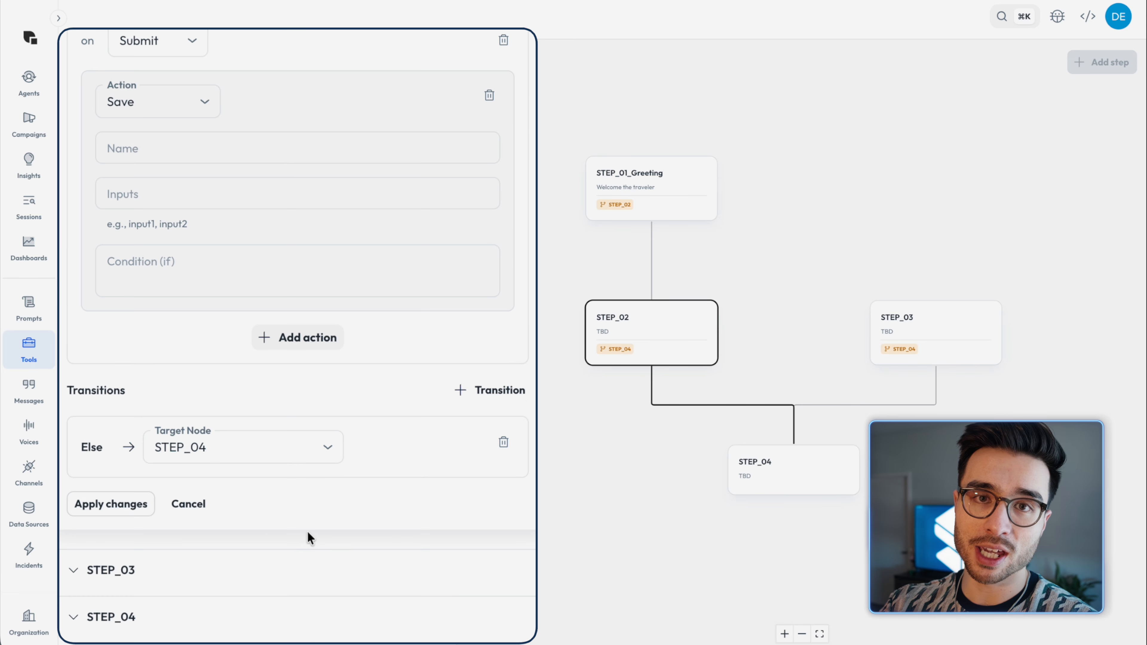
pyautogui.scroll(3, 373, 413)
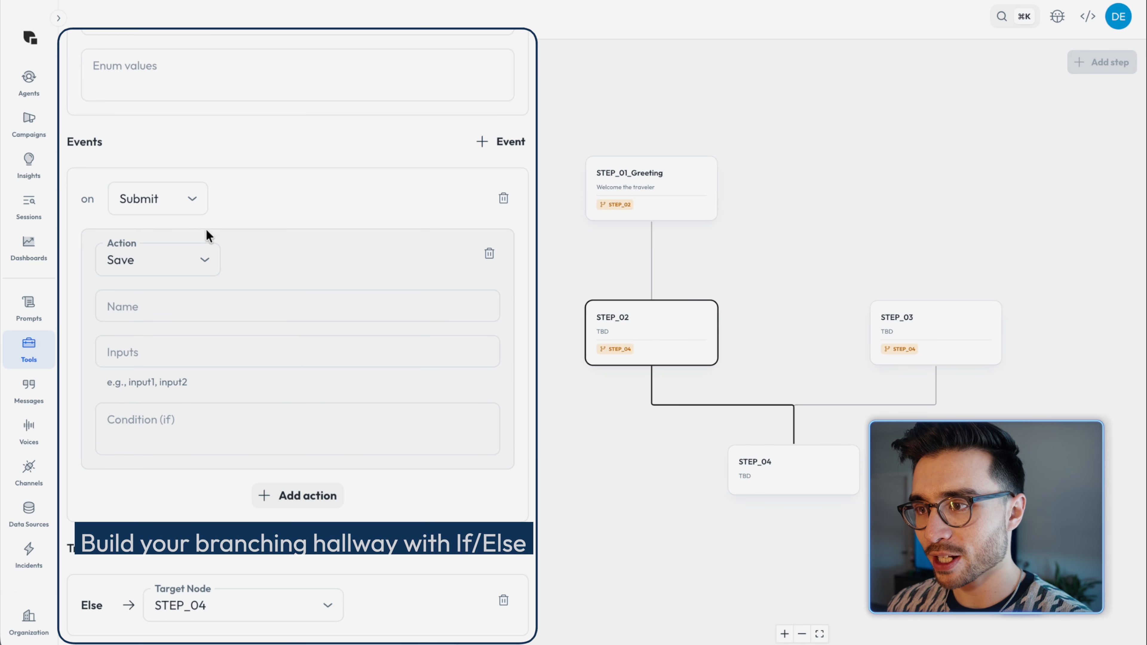
# Step: Add an If transition to STEP_03 with the condition priority == 'Speed' and apply the logistics step's changes
pyautogui.scroll(-2, 384, 430)
pyautogui.scroll(-1, 458, 452)
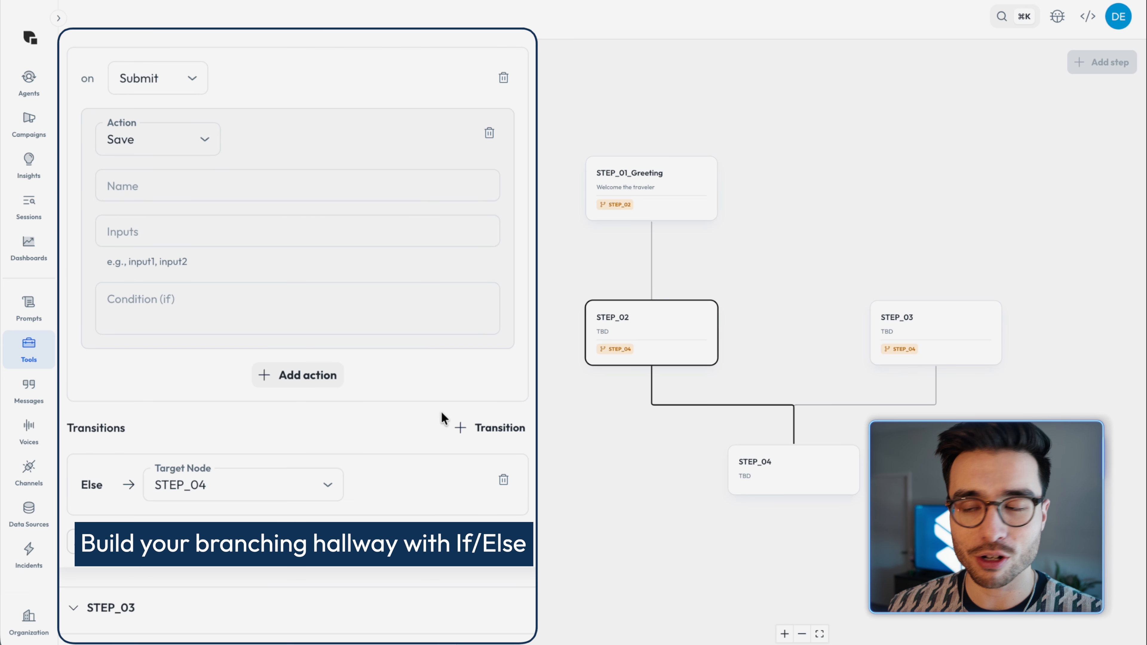
pyautogui.click(476, 428)
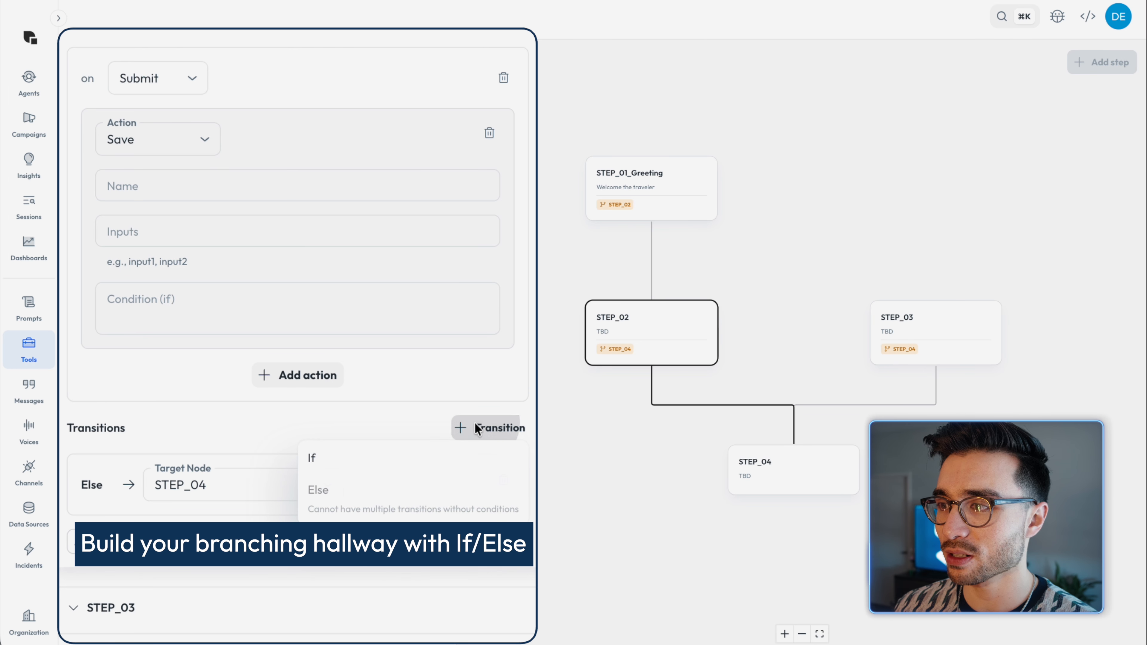
pyautogui.click(425, 472)
pyautogui.click(250, 486)
pyautogui.write("priority == 'Speed")
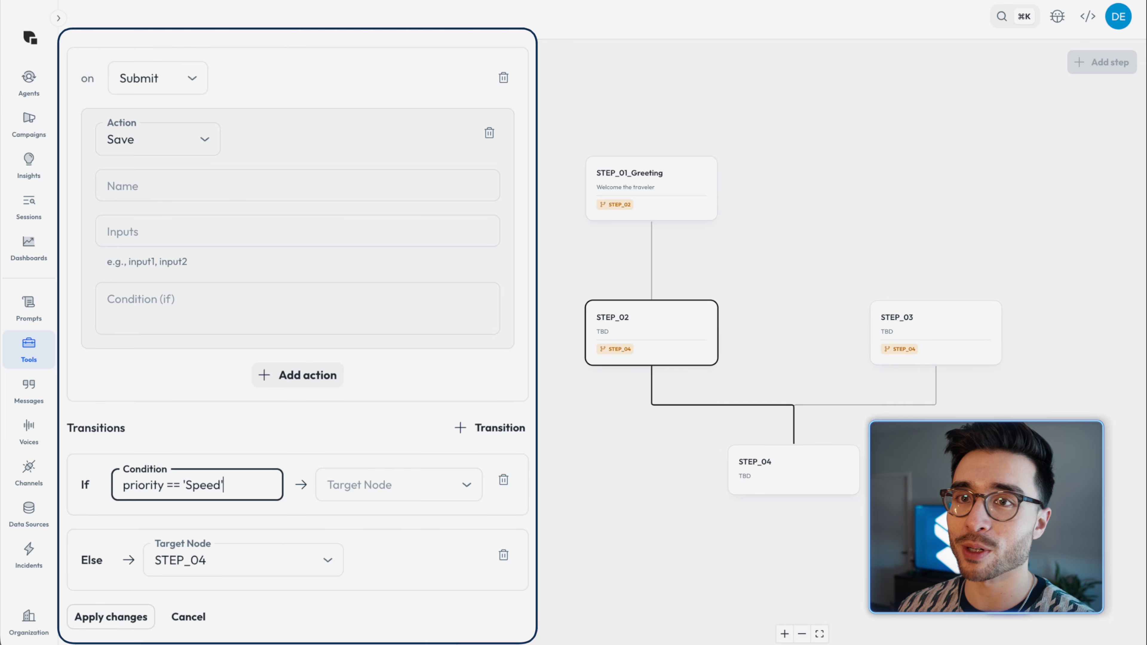
pyautogui.click(375, 485)
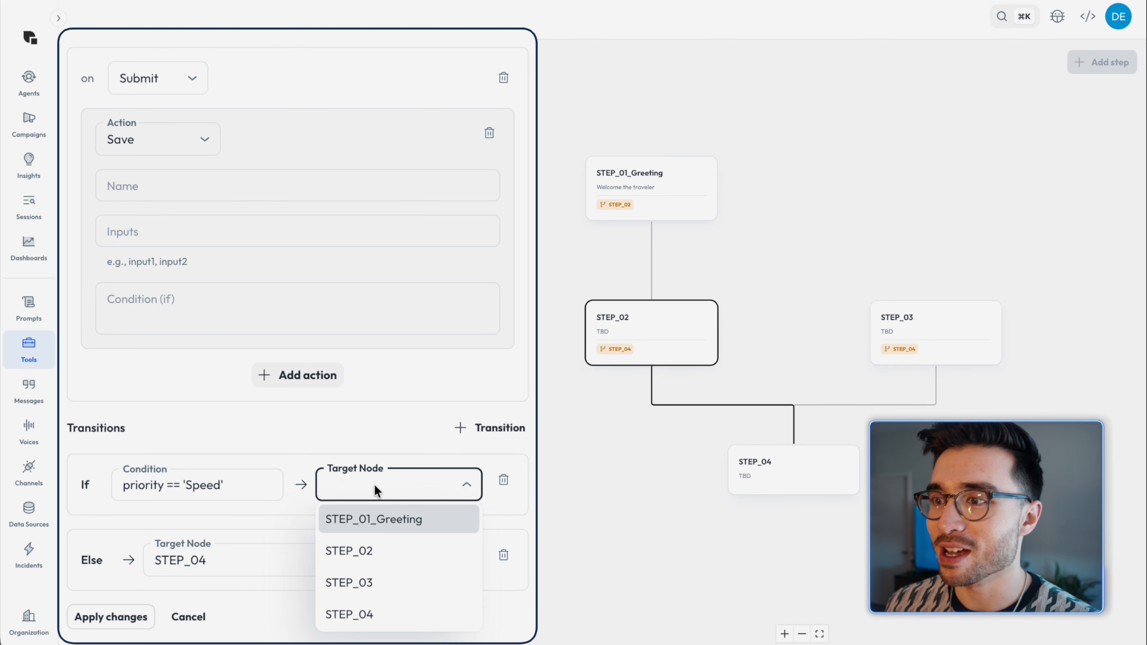
pyautogui.click(395, 584)
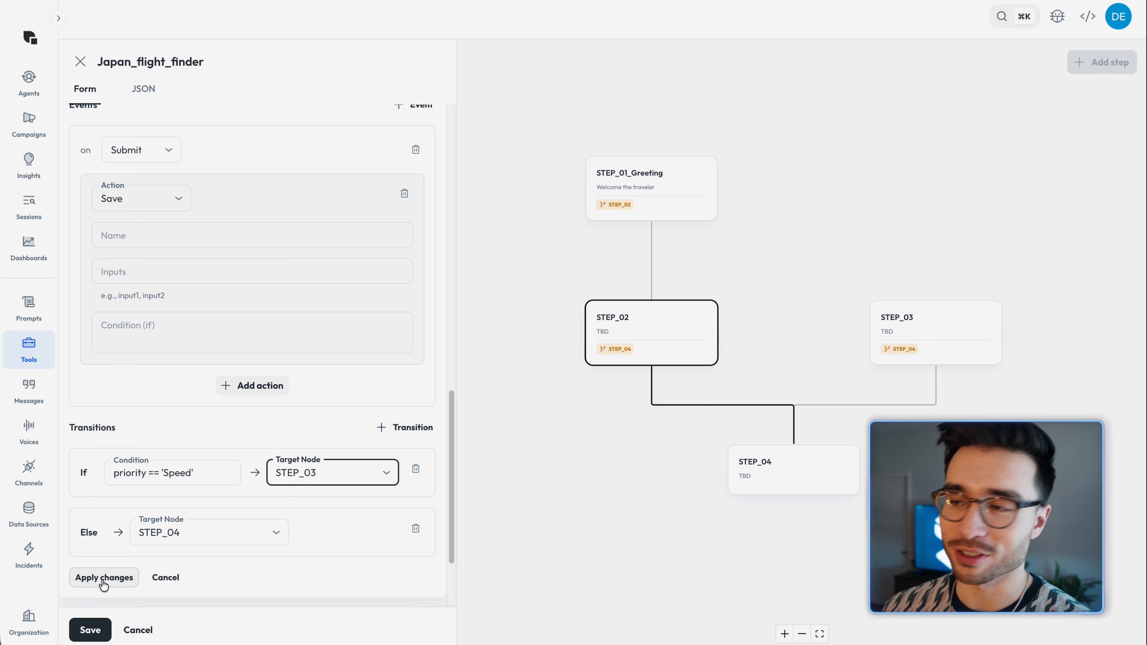
pyautogui.click(104, 579)
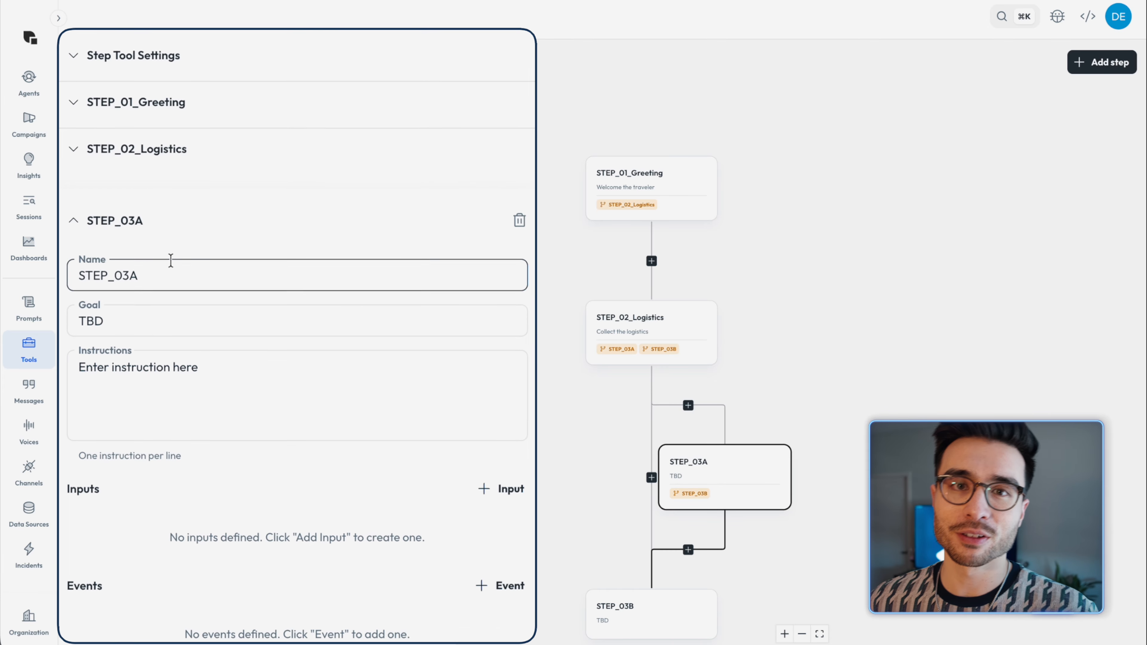
# Step: Rename STEP_03A as STEP_03A_Direct and set its goal to "Assign the fast flight data"
pyautogui.scroll(-5, 171, 260)
pyautogui.doubleClick(154, 110)
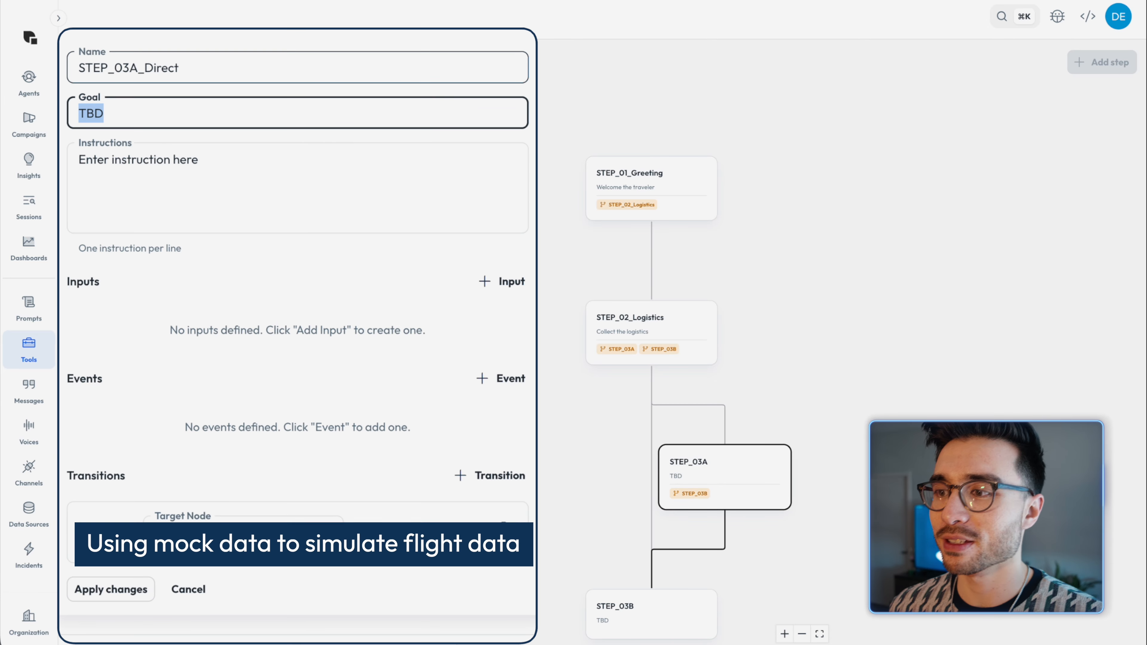
pyautogui.write('Assign the fast flight data')
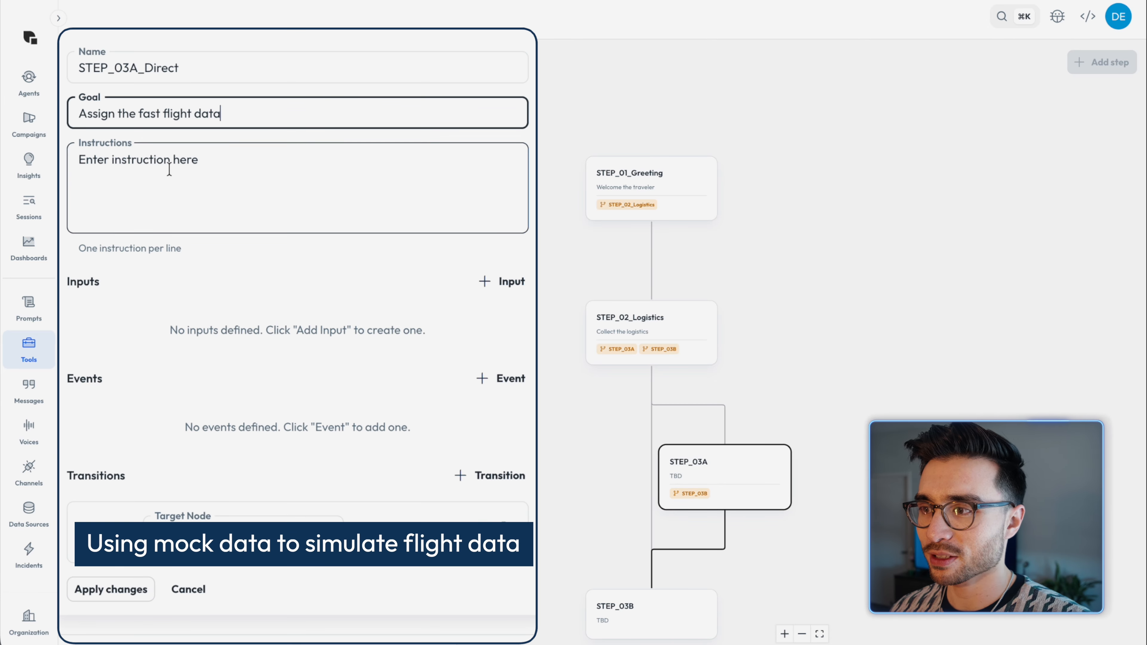
# Step: Replace the direct step's instructions with "Internal Logic: You have 'found' a Direct flight. Set the variable flight_info to 'JAL Non-stop ($1,450)'."
pyautogui.click(170, 166)
pyautogui.write('Internal Logic: ')
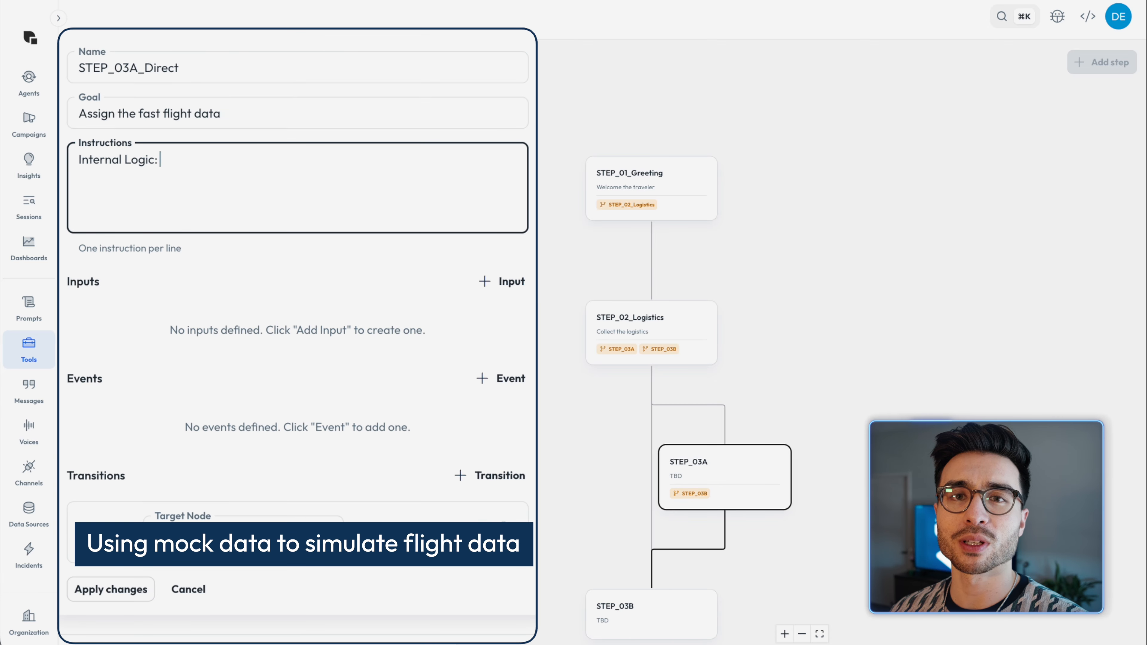
pyautogui.write("You have 'found' a Direct flight. Set the wh")
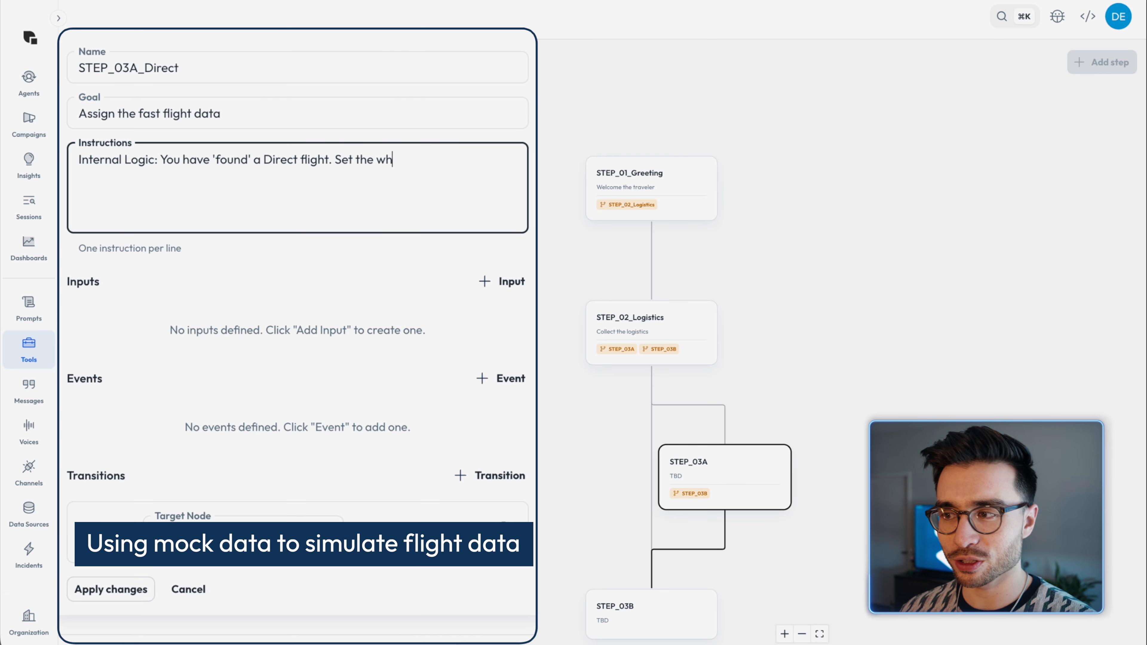
pyautogui.write("-stop ($1450)'.")
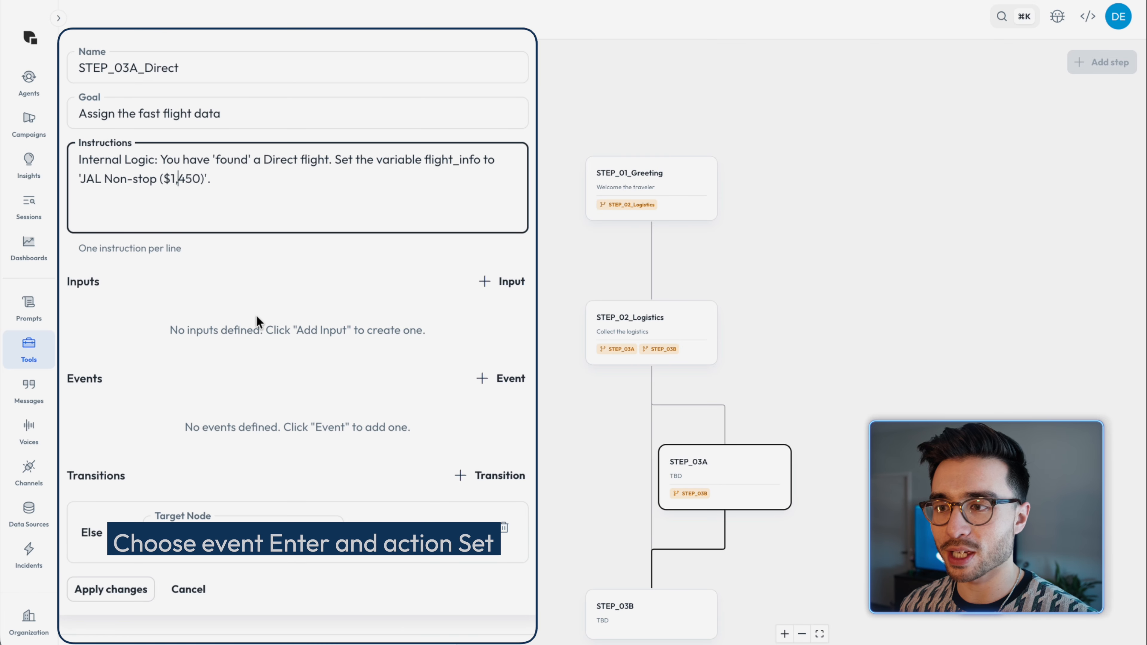
# Step: Add an Enter event with a Set action to STEP_03A_Direct
pyautogui.scroll(-1, 247, 291)
pyautogui.click(514, 342)
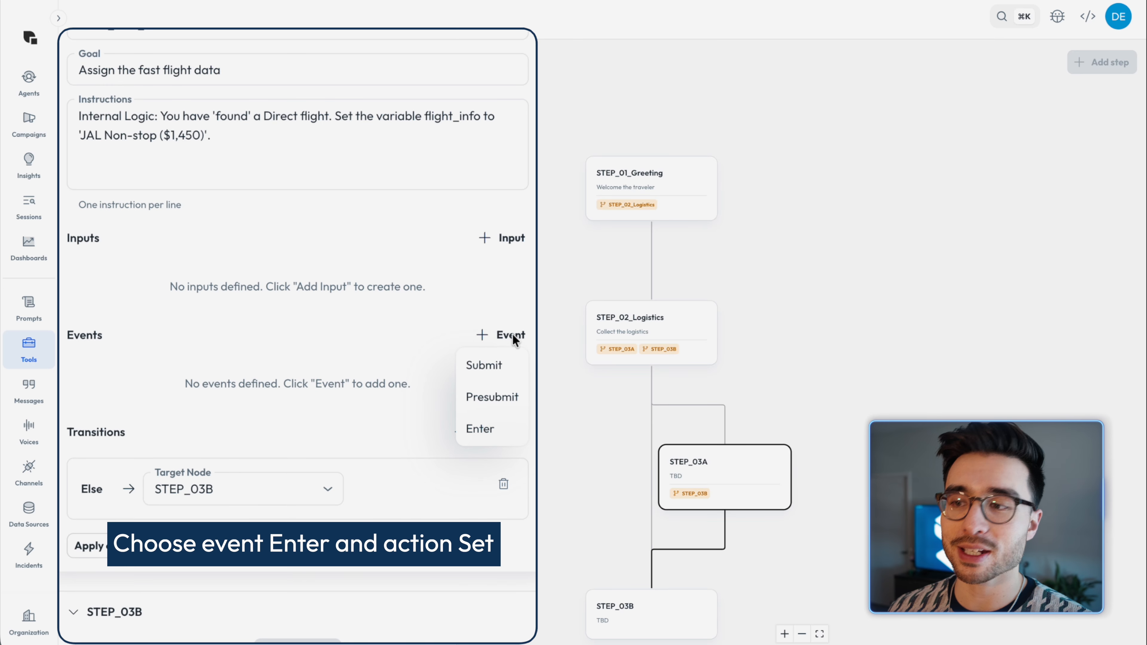
pyautogui.click(493, 428)
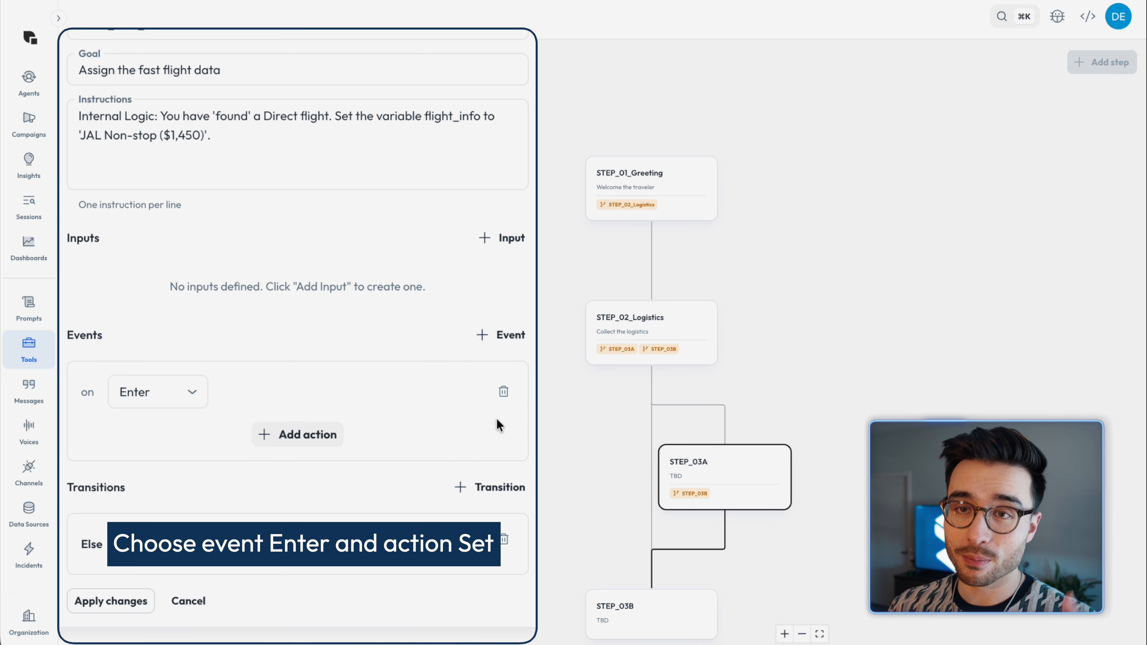
pyautogui.click(293, 434)
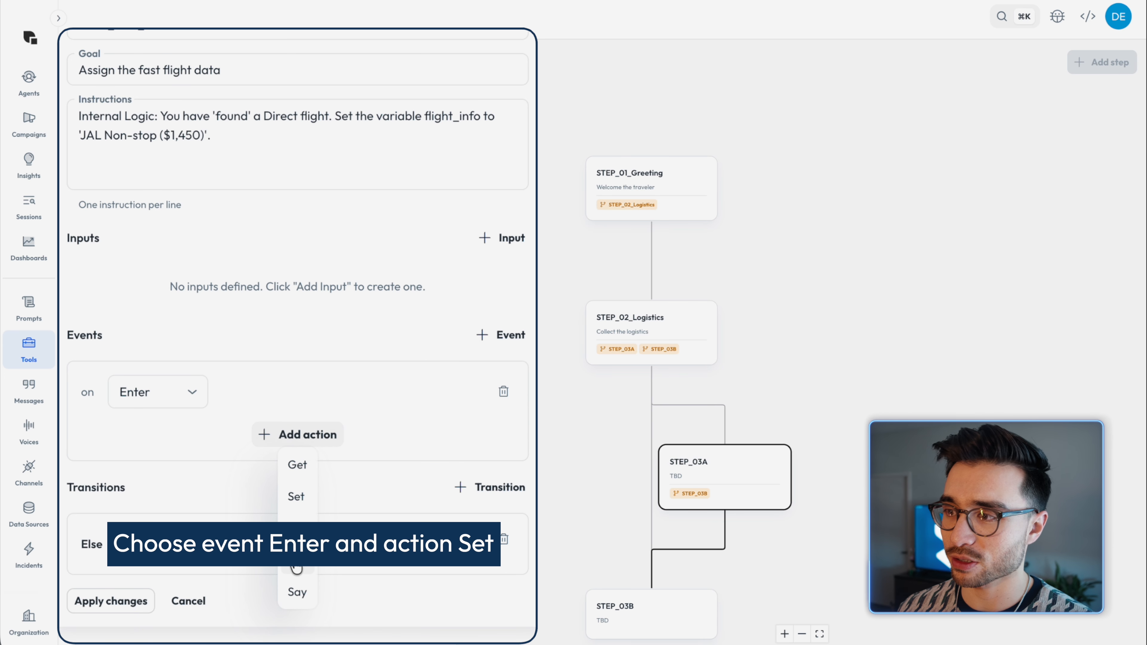
pyautogui.click(293, 495)
pyautogui.scroll(2, 292, 492)
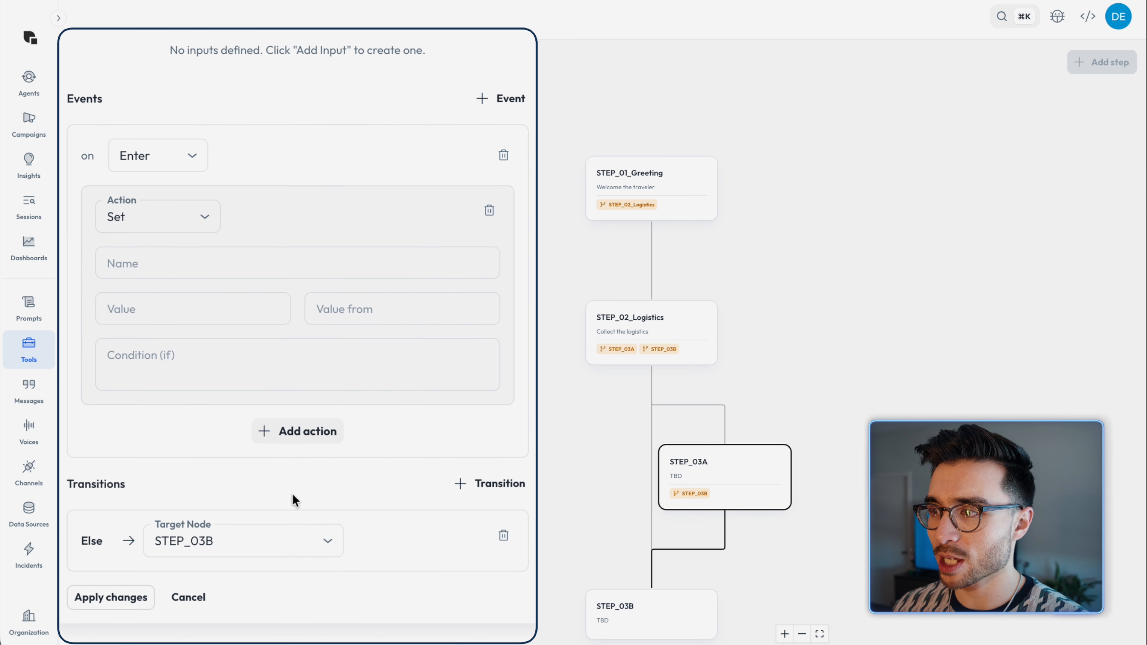
pyautogui.scroll(1, 293, 495)
# Step: Name the Set action's variable flight_info with the value 'JAL Non-stop ($1,450)' and apply the direct step's changes
pyautogui.click(166, 294)
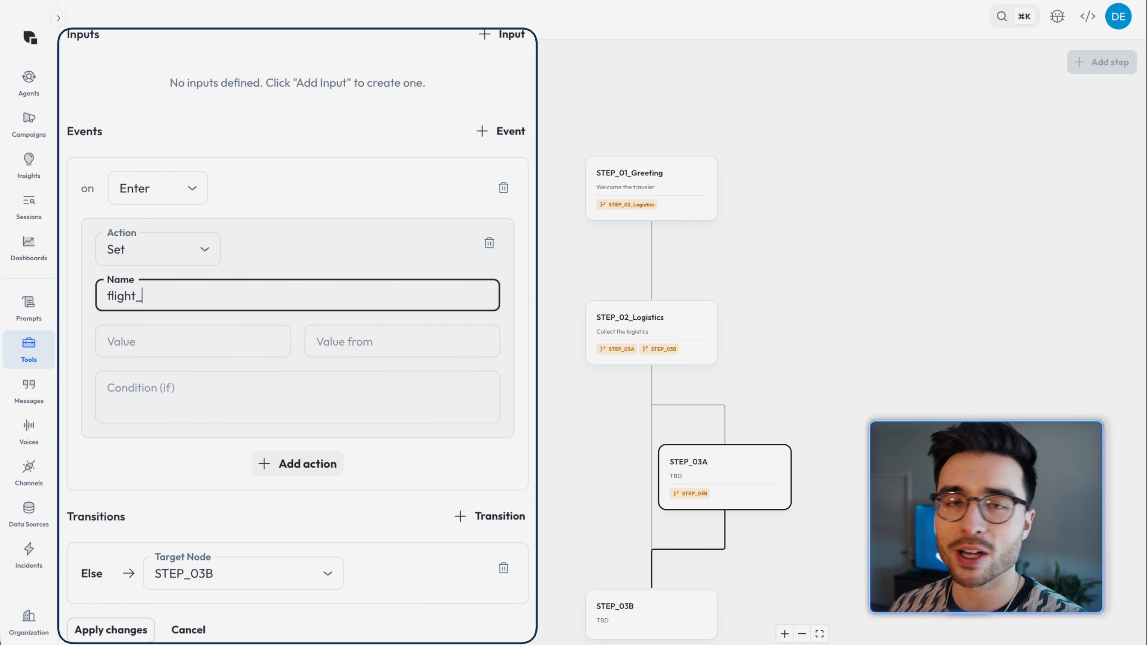
pyautogui.click(167, 336)
pyautogui.write("'")
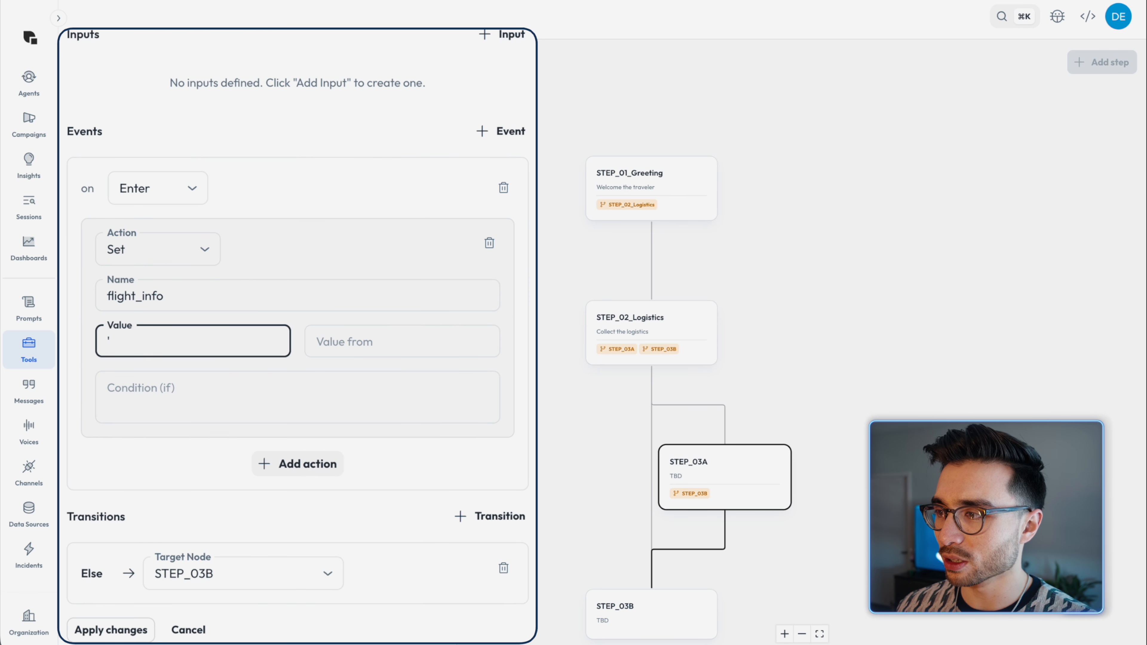
pyautogui.write('JAL Non-stop ($1,450')
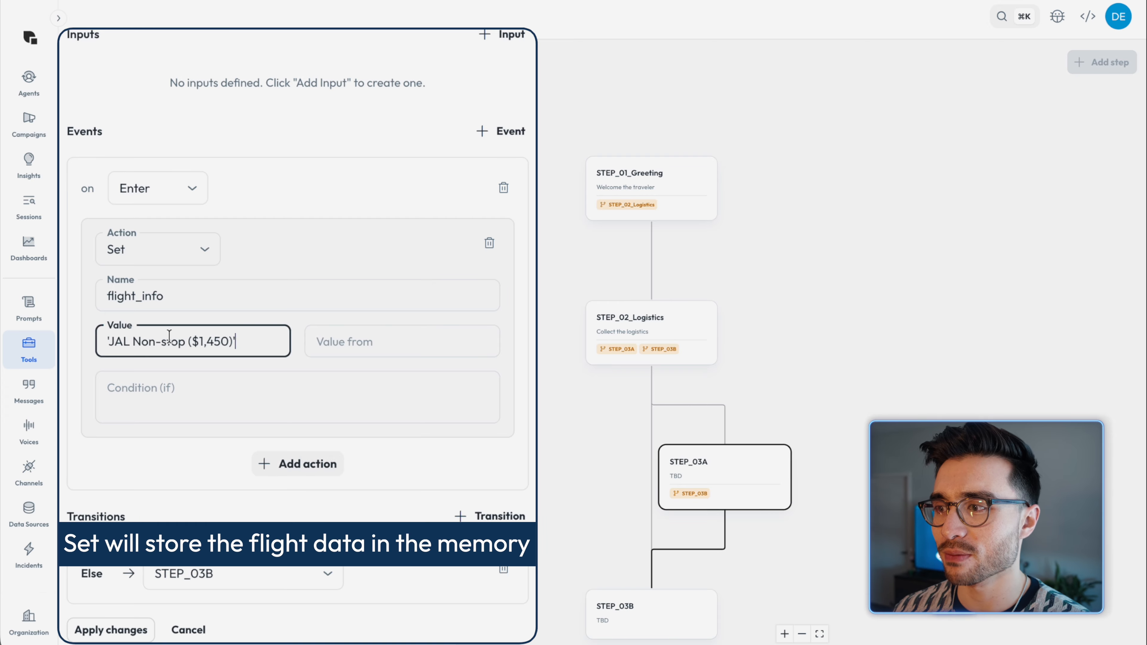
pyautogui.scroll(-2, 272, 305)
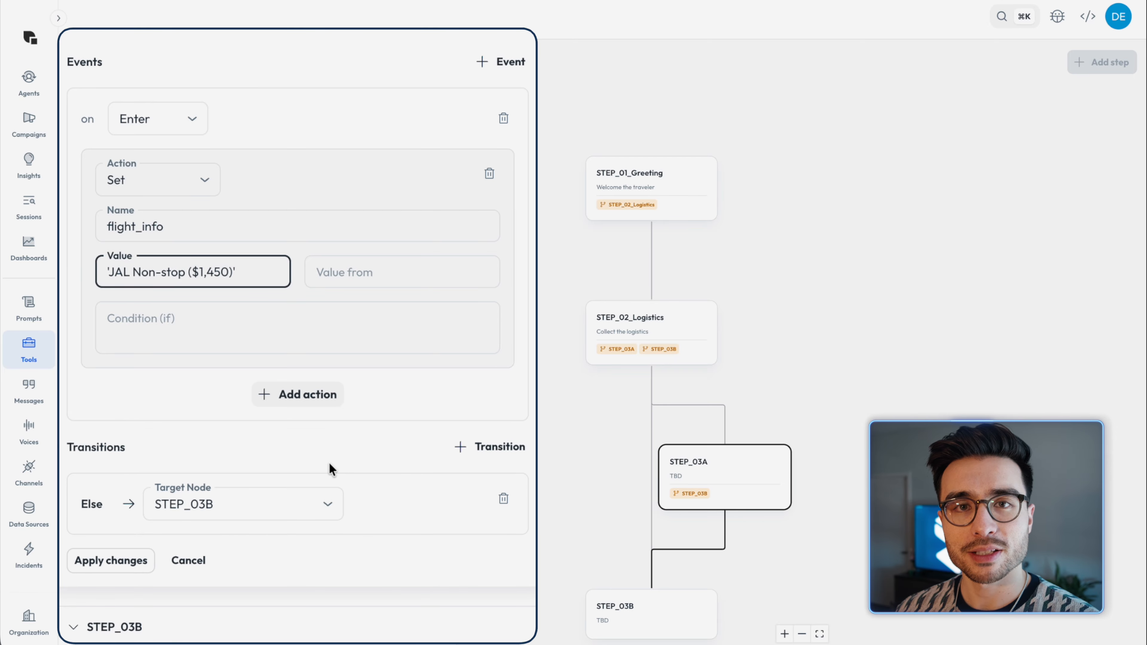
pyautogui.scroll(-1, 330, 470)
pyautogui.click(110, 528)
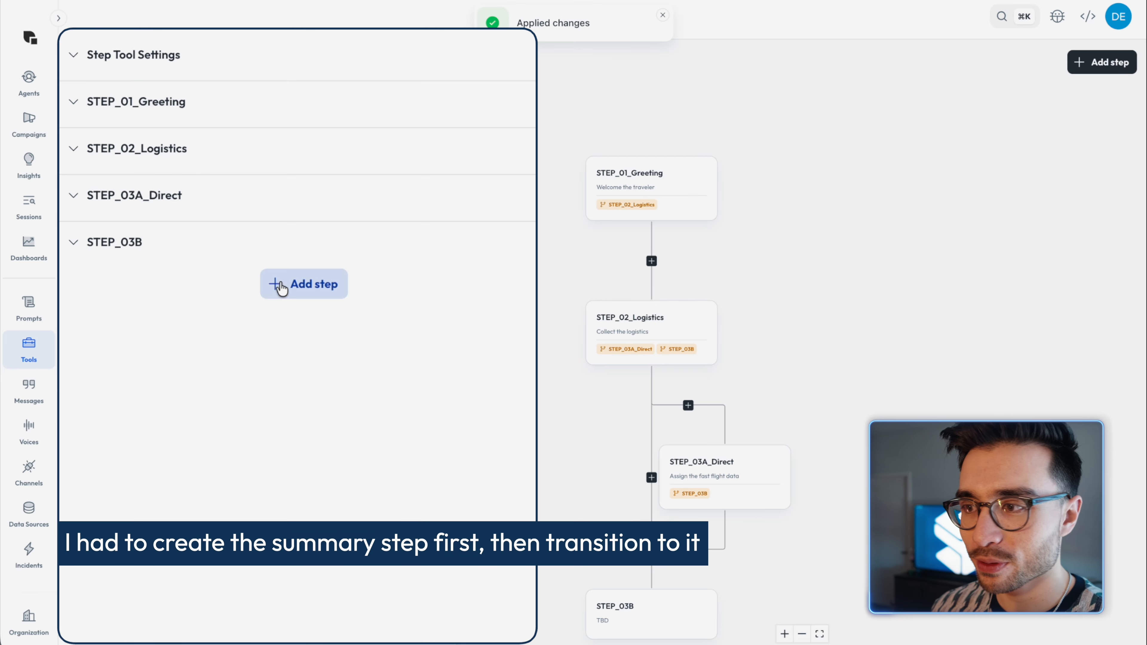
# Step: Add a new step named STEP_04_Final_Summary and apply the changes
pyautogui.click(280, 286)
pyautogui.moveTo(203, 369); pyautogui.dragTo(131, 371)
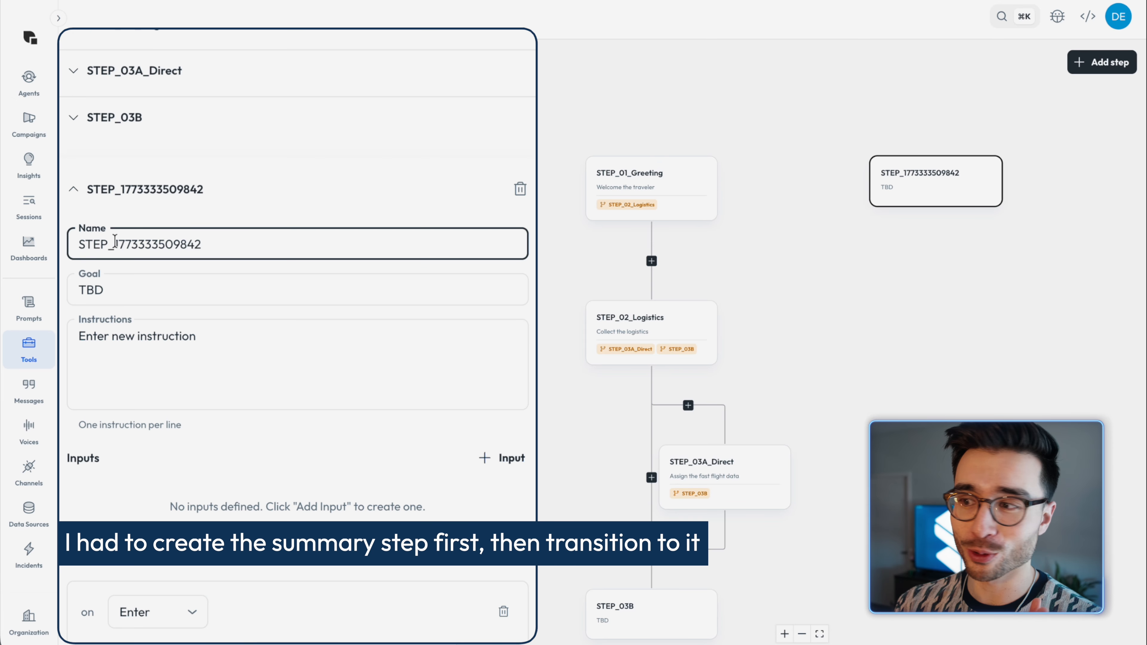
pyautogui.write('04')
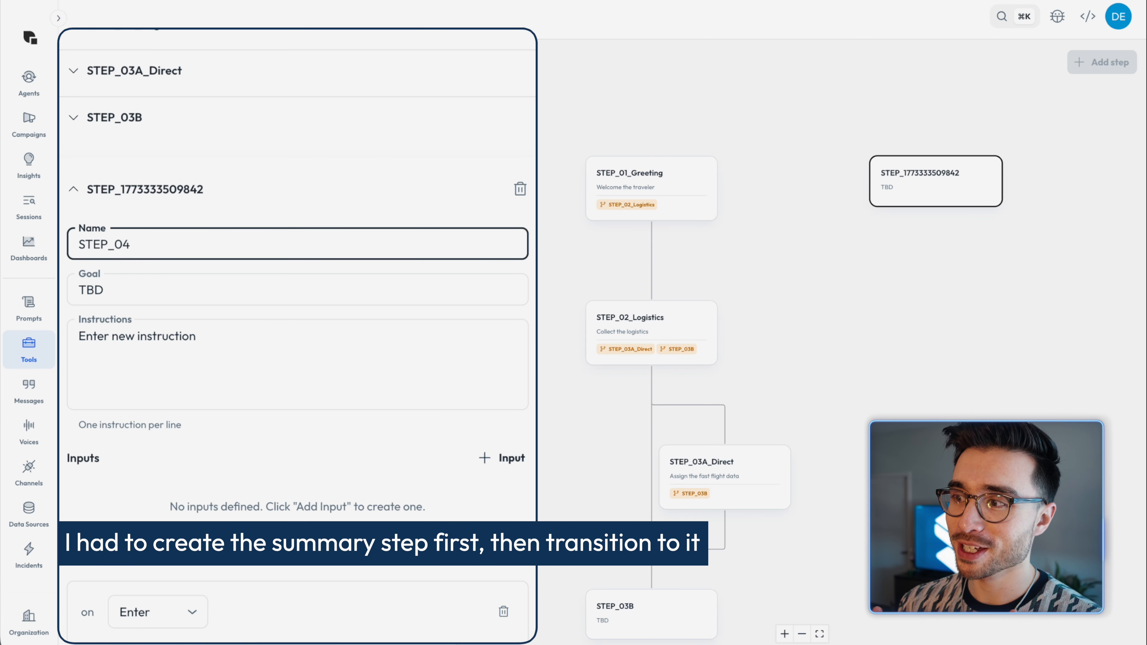
pyautogui.write('_Final_Summary')
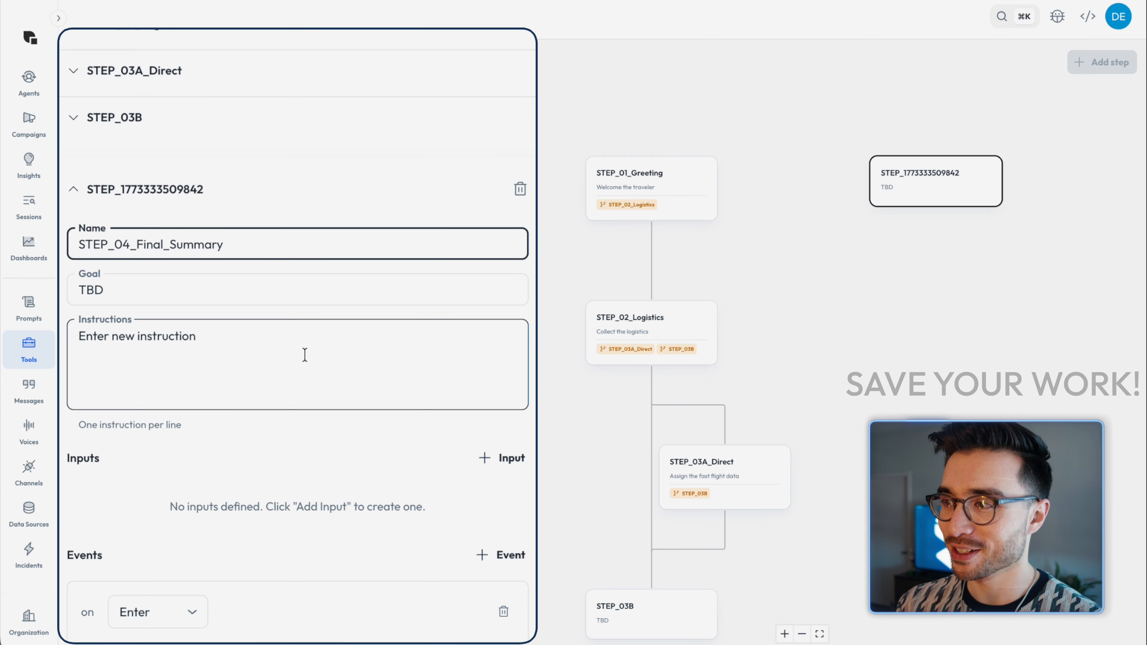
pyautogui.scroll(-5, 305, 355)
pyautogui.click(110, 561)
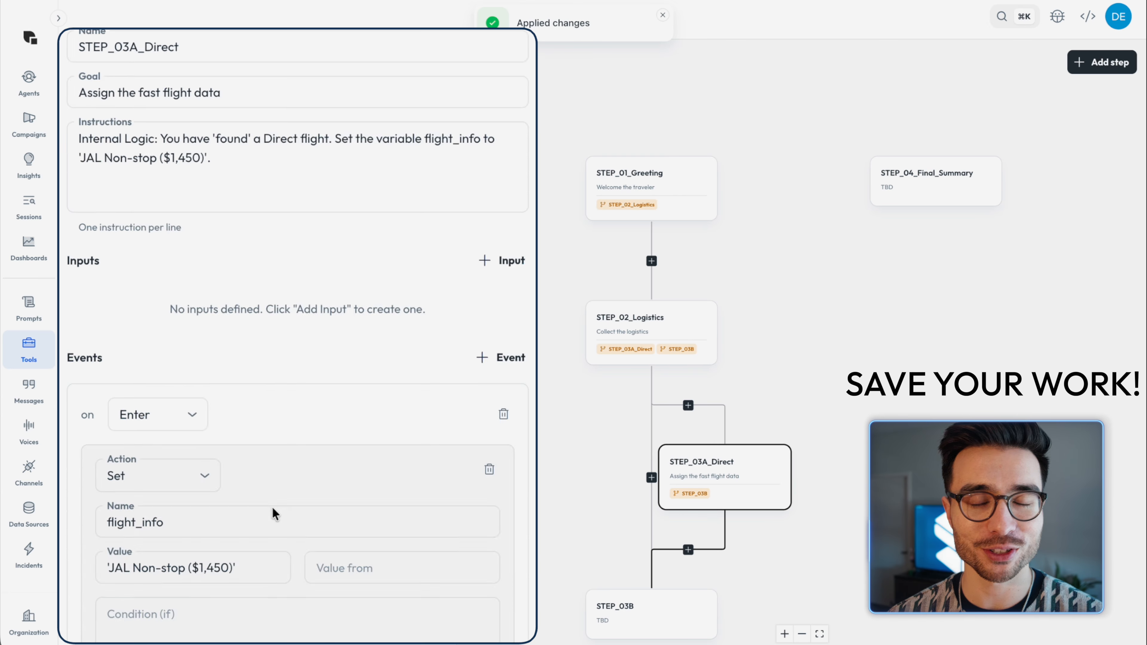
# Step: Point the Else transition of STEP_03A_Direct to STEP_04_Final_Summary
pyautogui.scroll(-6, 274, 512)
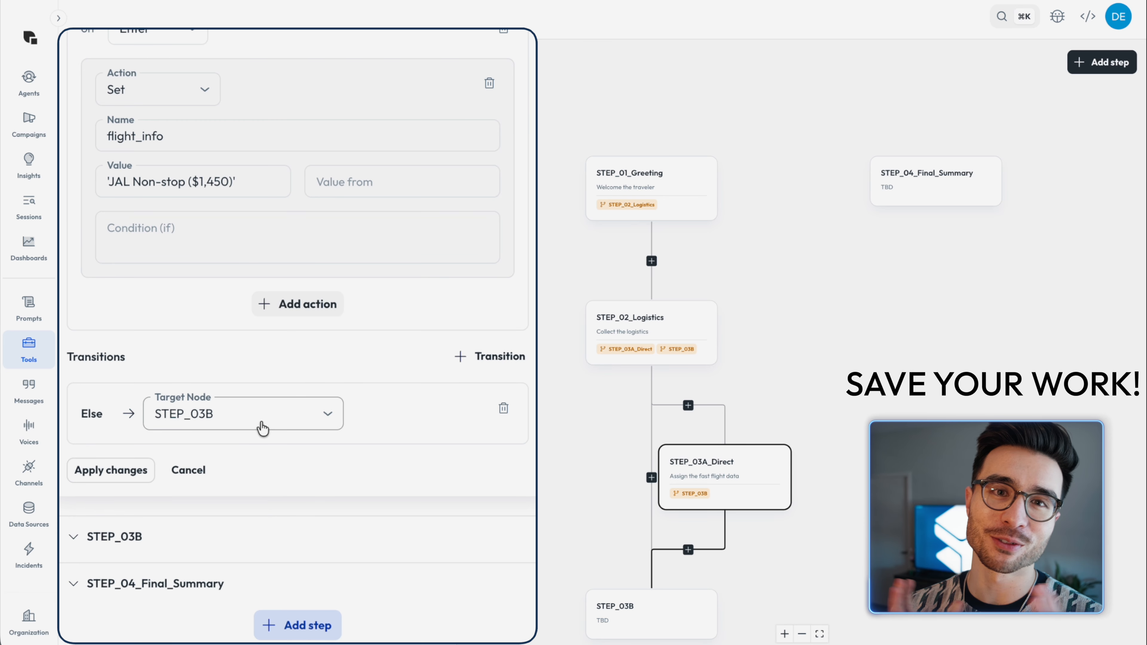
pyautogui.click(262, 428)
pyautogui.click(274, 567)
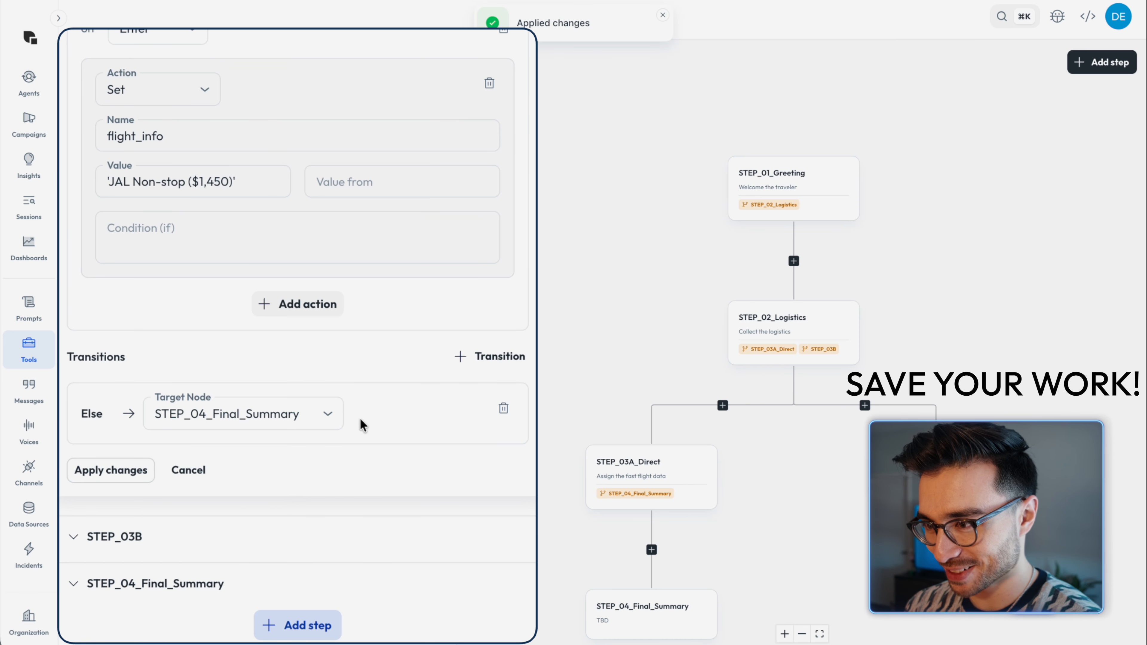
# Step: Rename STEP_03B as STEP_03B_Budget and set its goal to "Assign the low cost flight data"
pyautogui.click(173, 525)
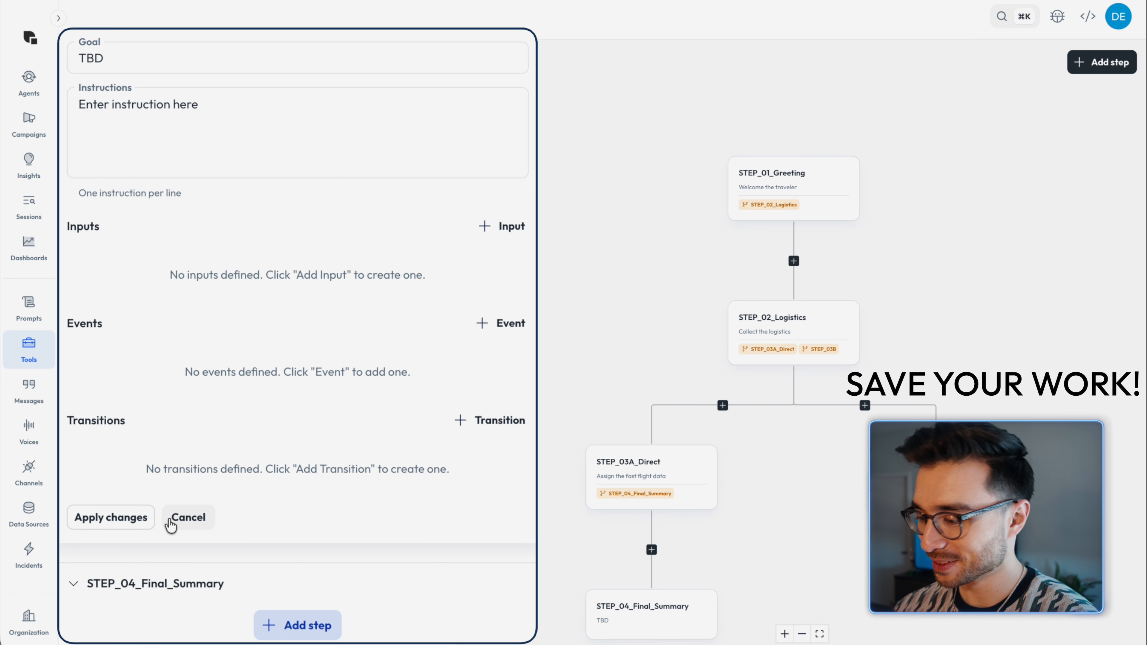
pyautogui.scroll(6, 173, 519)
pyautogui.click(184, 285)
pyautogui.write('_Budget')
pyautogui.click(170, 333)
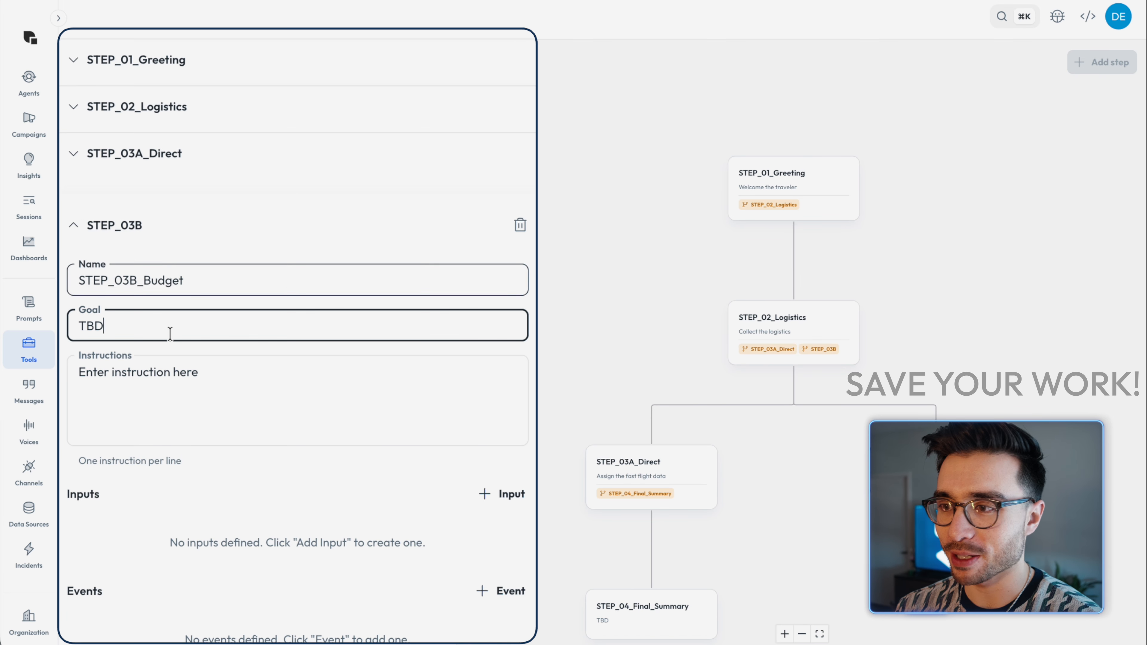
pyautogui.hotkey('ctrl', 'a')
pyautogui.write('Assign the low cost flight data')
# Step: Replace the budget step's instructions with "Internal Logic: You have 'found' a budget flight. Set the variable flight_info to 'ZipAir with 1 stop ($620)'."
pyautogui.scroll(-5, 170, 333)
pyautogui.click(187, 184)
pyautogui.write("Internal Logic: You have 'found' ")
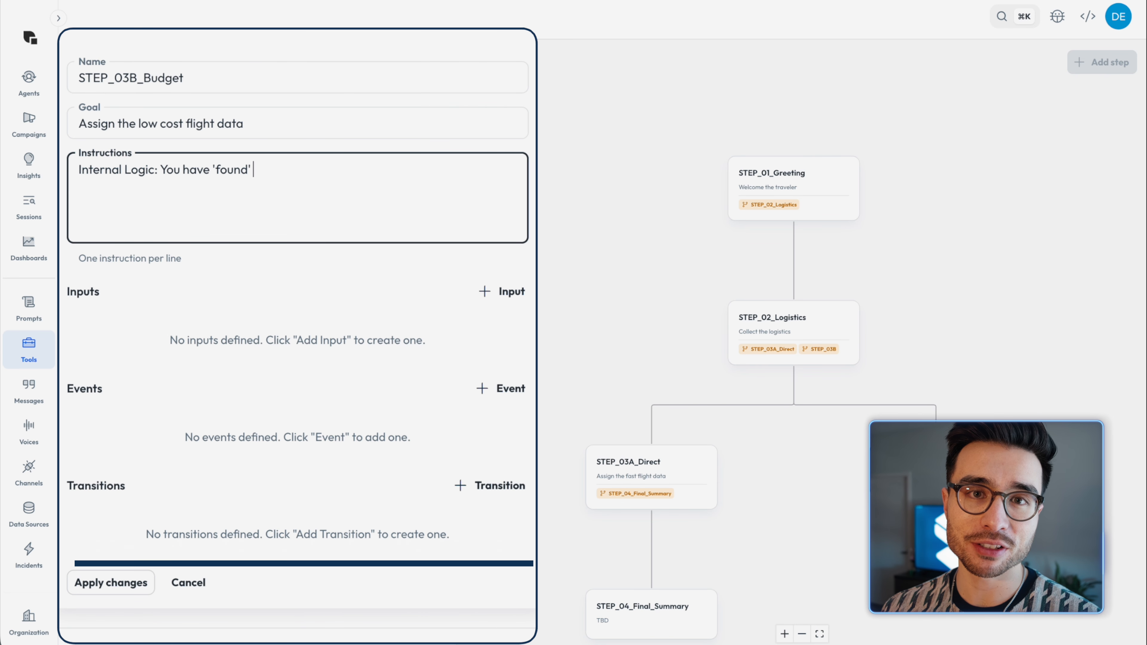
pyautogui.write("a budget flight. Set the variable flight_info to 'ZipAir with 1 stop ($620)'.")
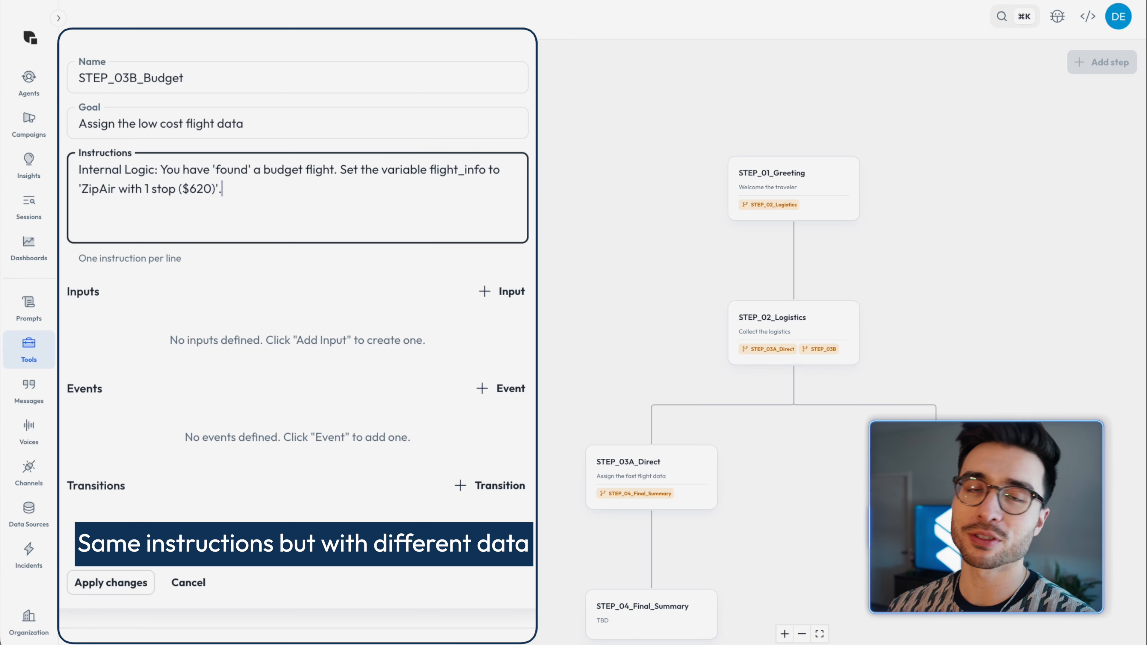
# Step: Add an Enter event to STEP_03B_Budget with a Set action assigning flight_info the value 'ZipAir with 1 stop ($620)'
pyautogui.click(480, 482)
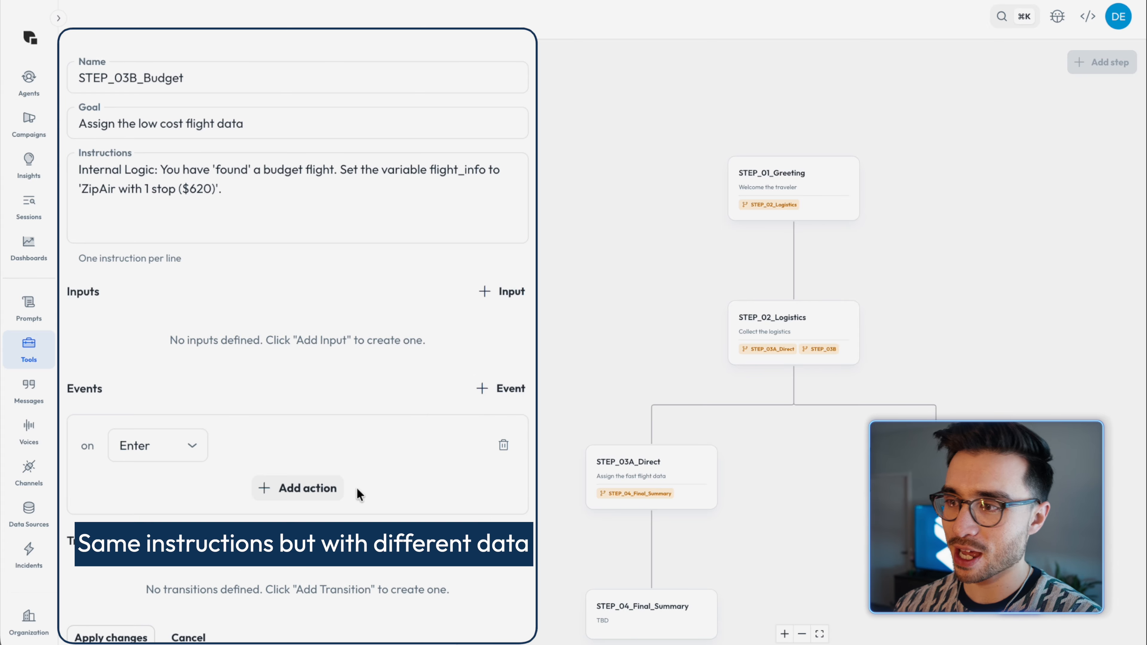
pyautogui.click(316, 487)
pyautogui.click(297, 520)
pyautogui.click(189, 194)
pyautogui.write('flight_info')
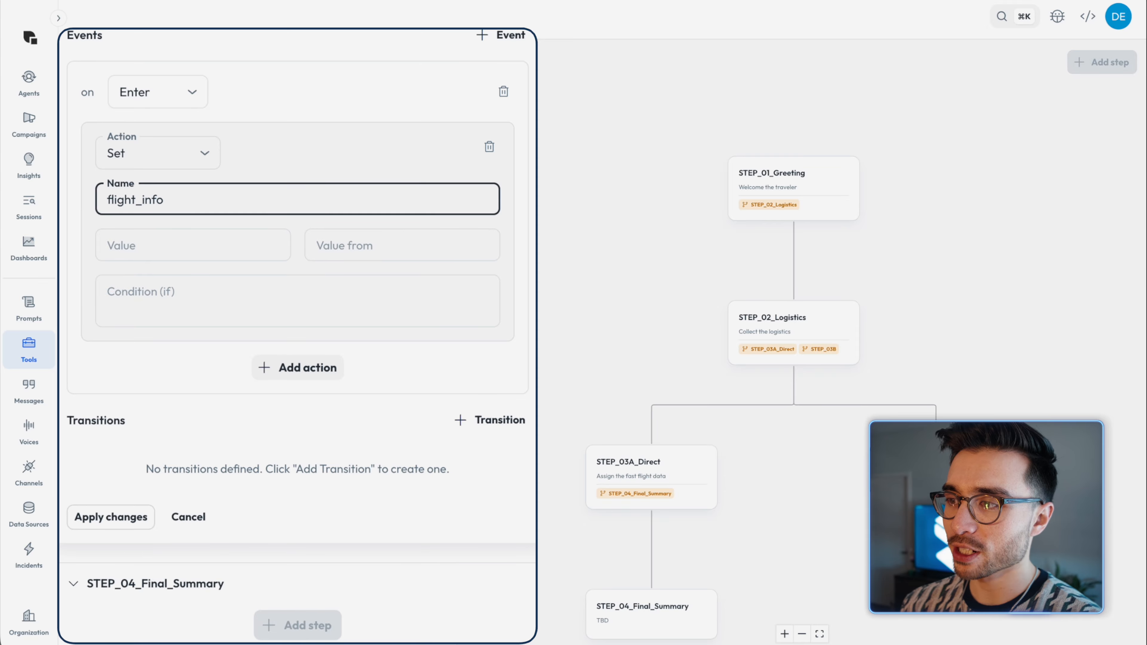
pyautogui.click(184, 238)
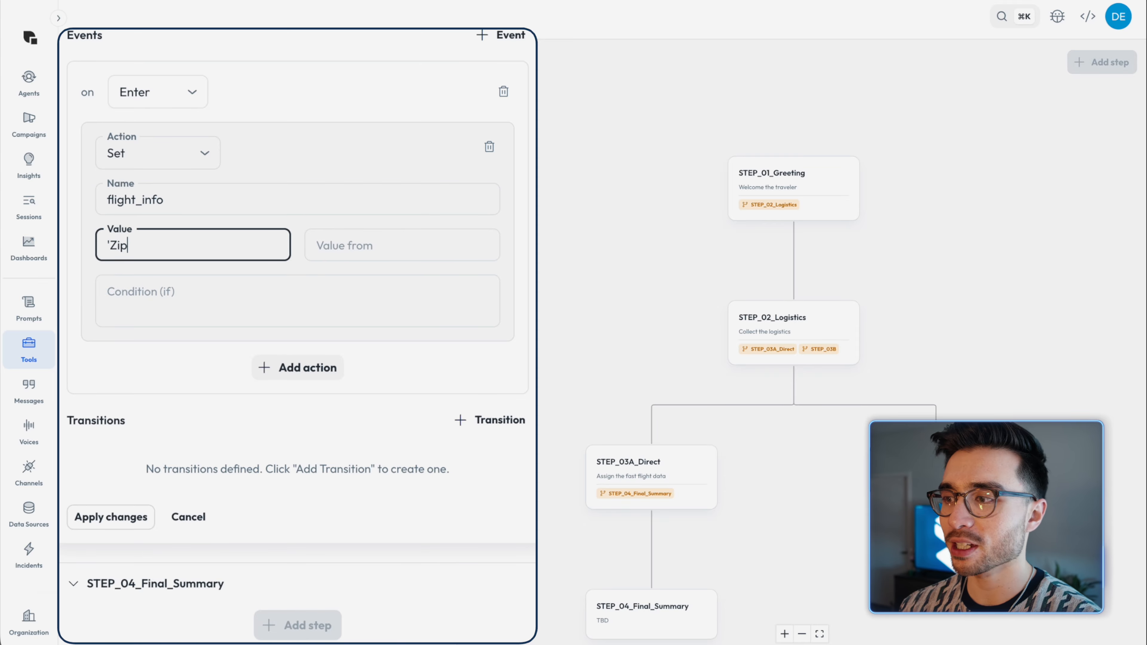
pyautogui.write("'ZipAir with 1 stop ($620)'")
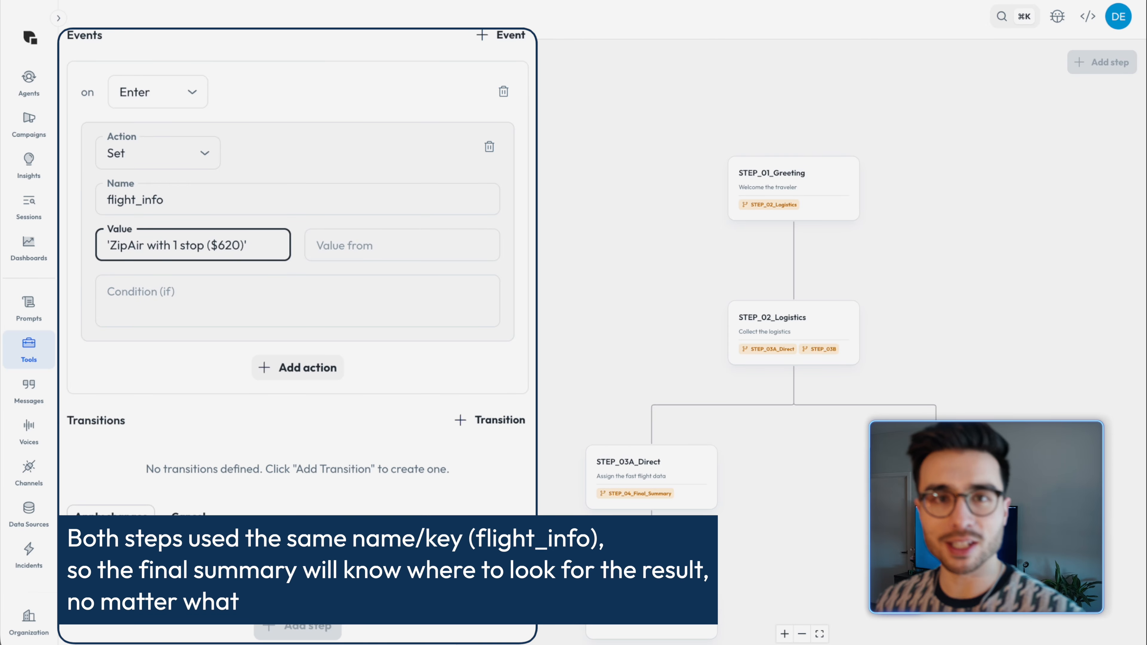
# Step: Add an Else transition from STEP_03B_Budget to STEP_04_Final_Summary and apply the changes
pyautogui.click(460, 423)
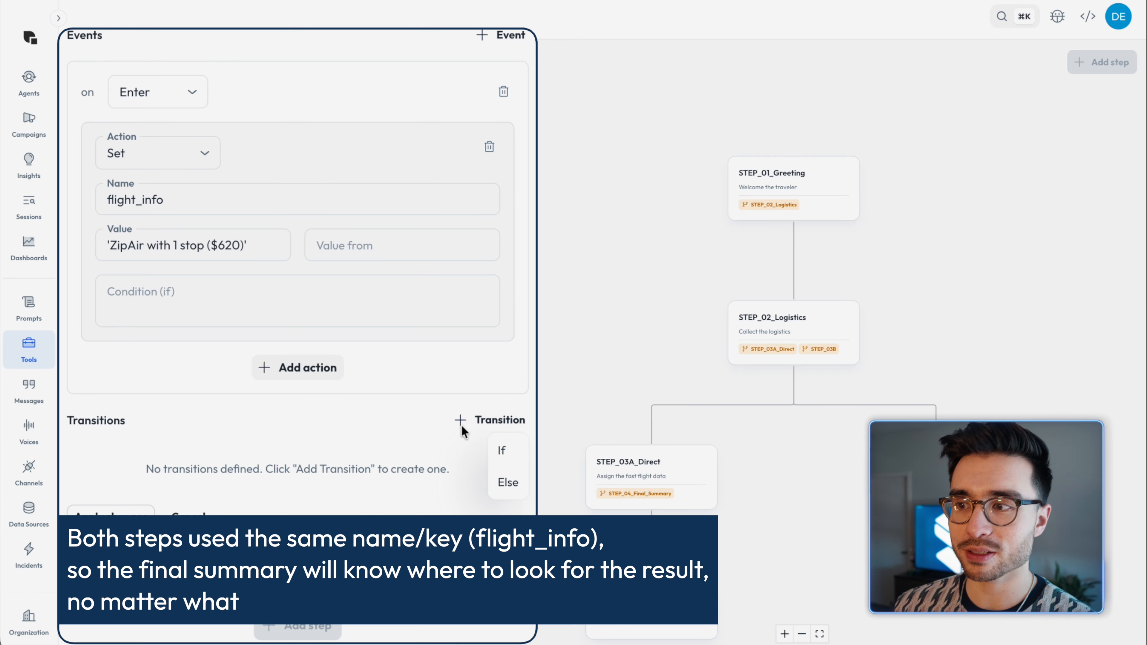
pyautogui.click(496, 475)
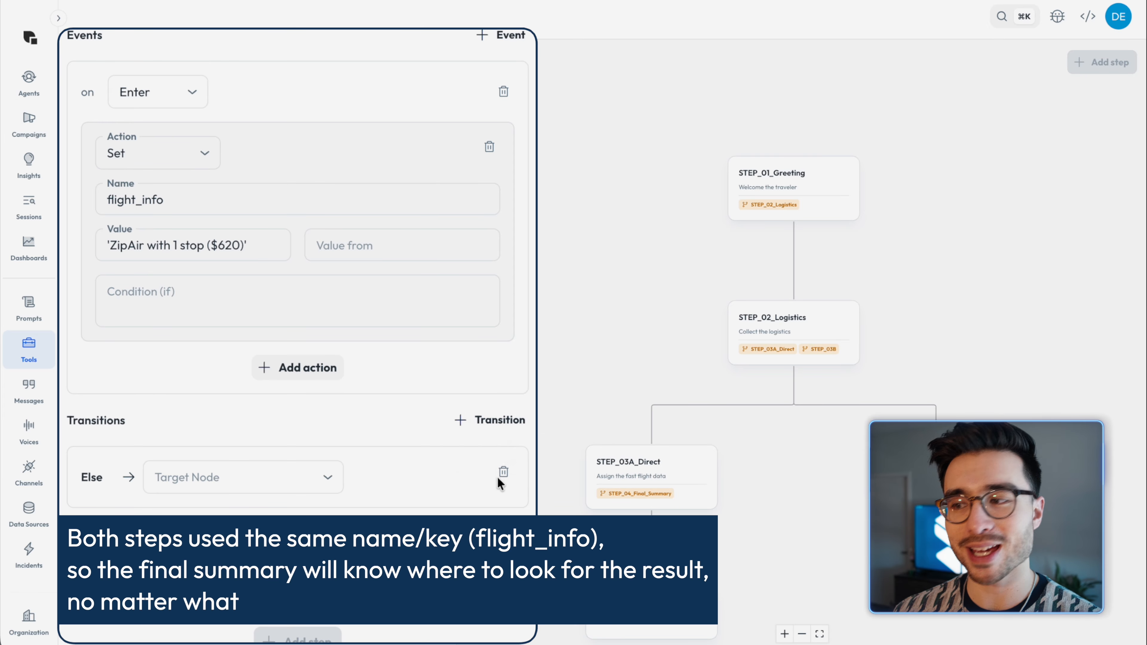
pyautogui.click(314, 477)
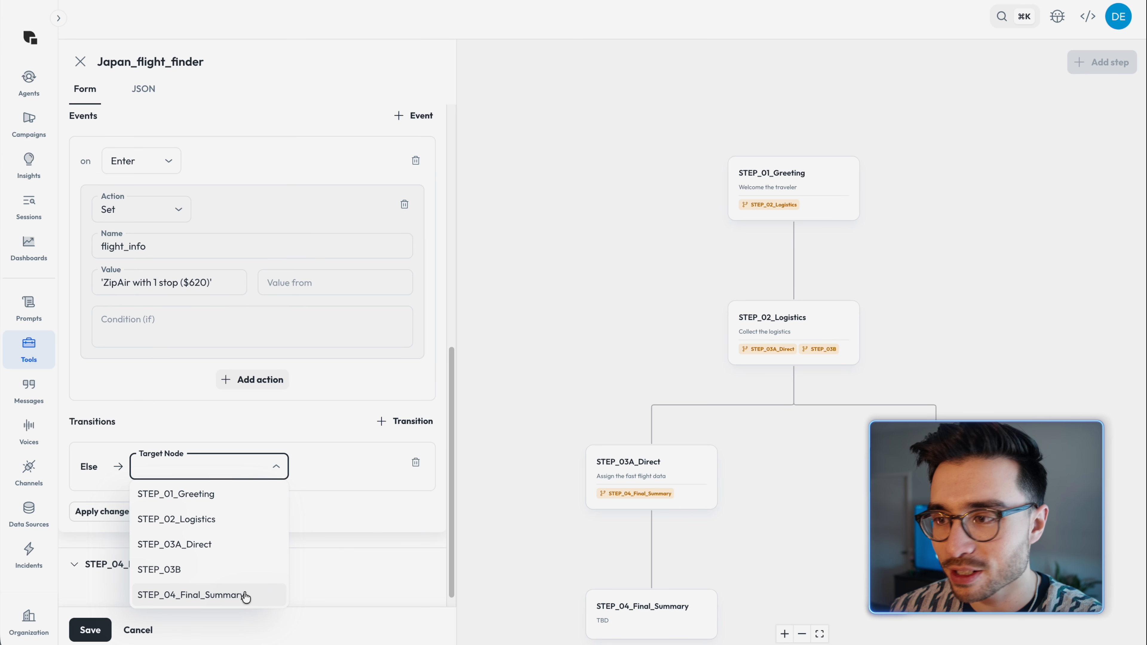
pyautogui.click(243, 593)
pyautogui.click(129, 512)
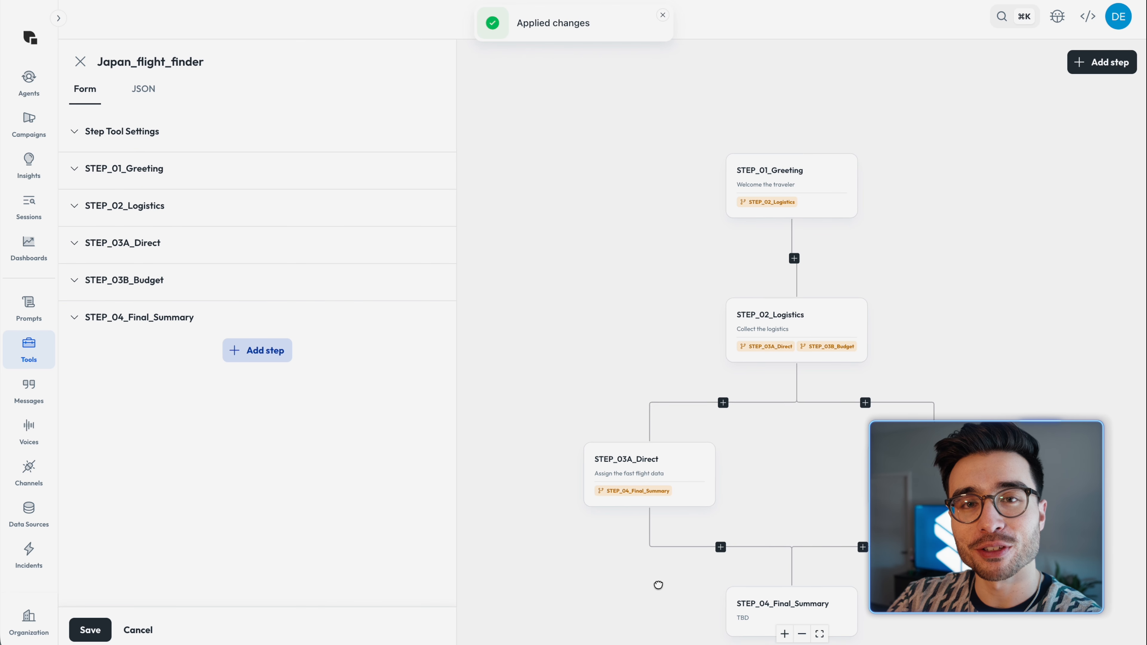
# Step: Give STEP_04_Final_Summary the goal "Confirm the itinerary" and instructions "Provide a warm closing. Summarize their trip using the saved dates and flight info. Wish them a safe journey."
pyautogui.scroll(-4, 664, 513)
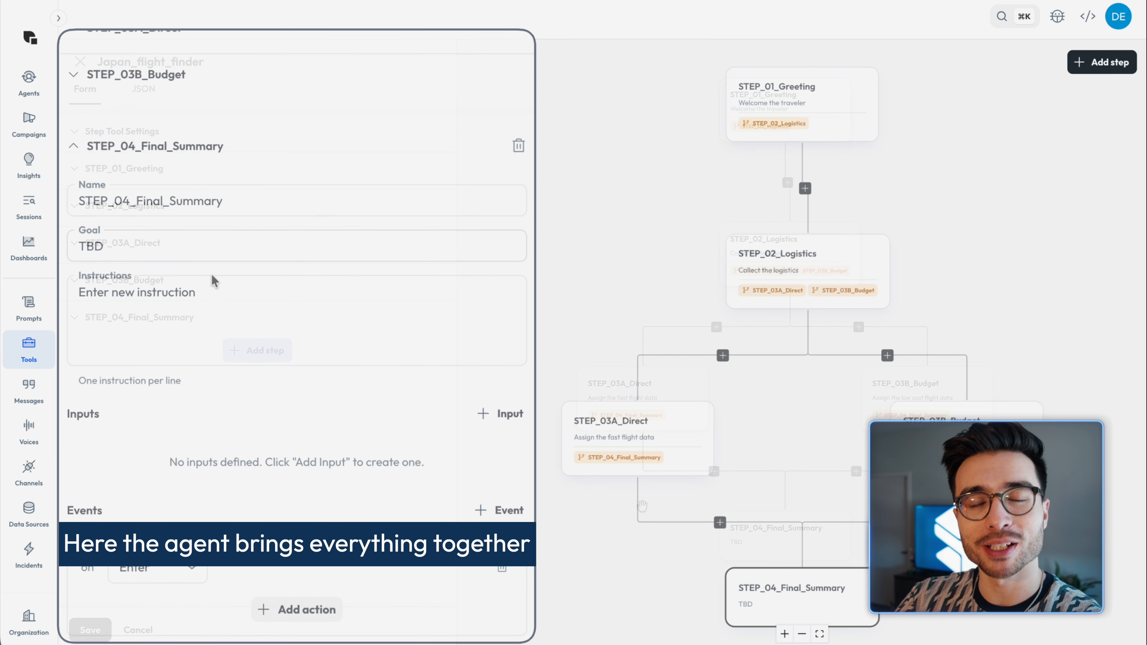
pyautogui.tripleClick(181, 247)
pyautogui.write('Confirm the itinerary')
pyautogui.click(254, 315)
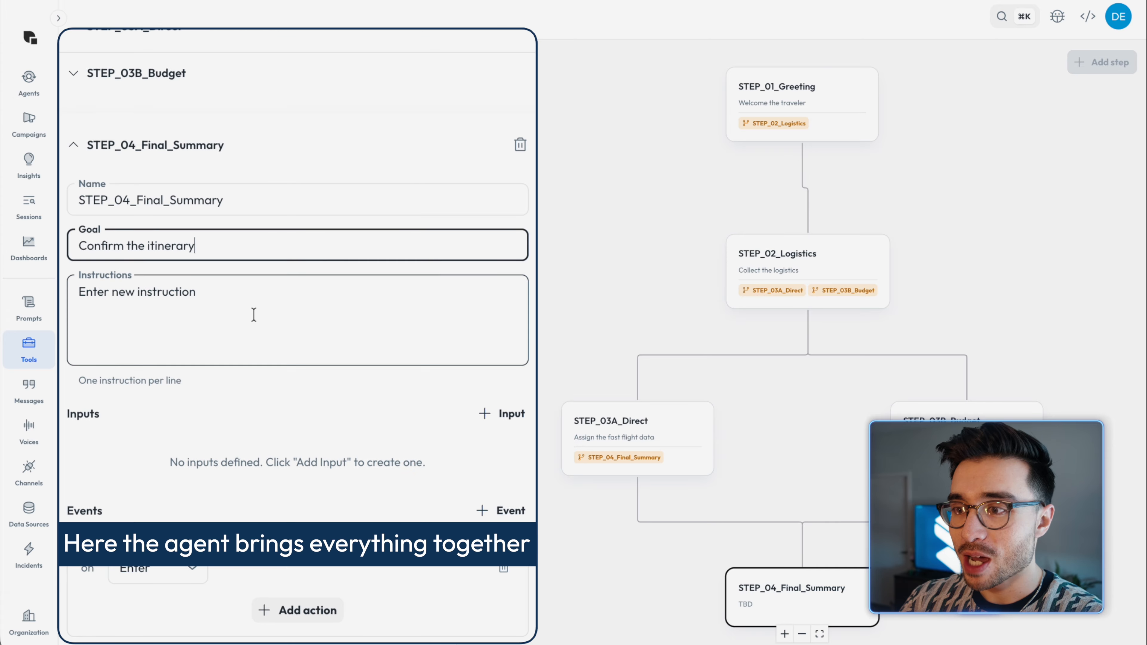
pyautogui.write('Provide a warm closing. Summarize their trip')
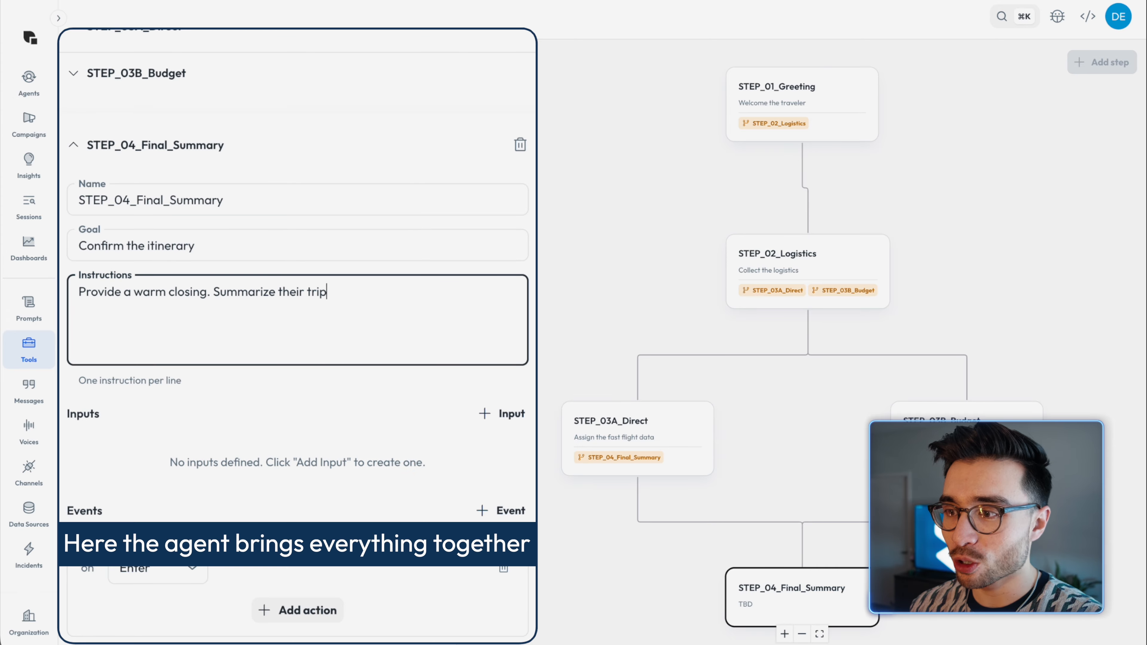
pyautogui.write('tes and flight info. Wish them a safe journey.')
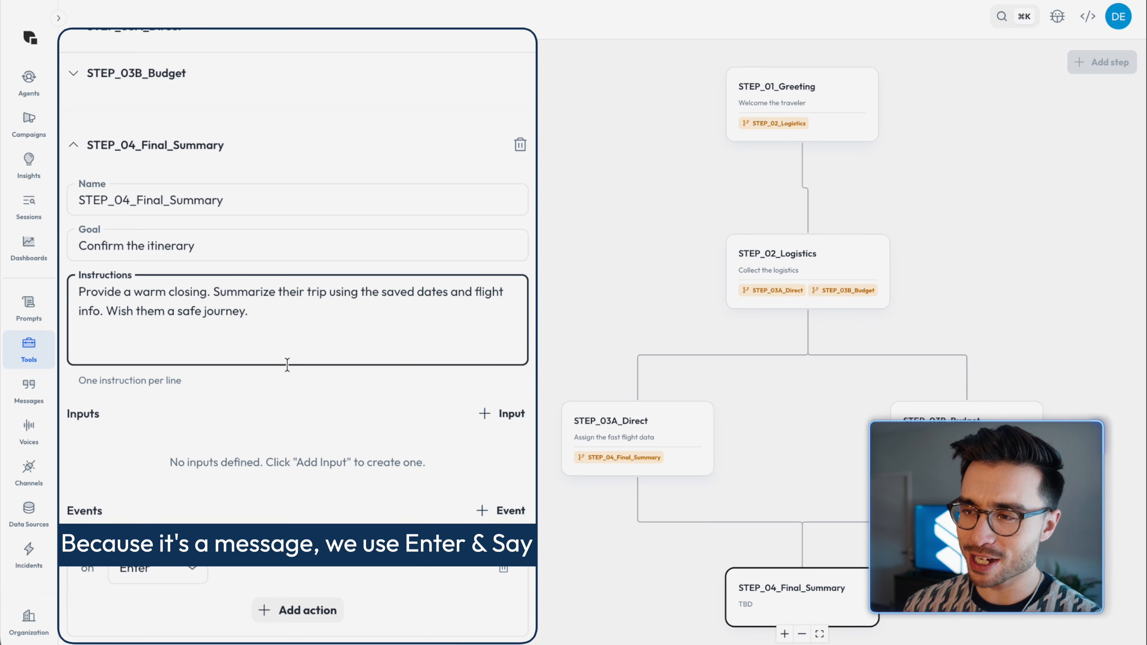
# Step: Add a Say action to the Enter event of STEP_04_Final_Summary
pyautogui.scroll(-3, 313, 381)
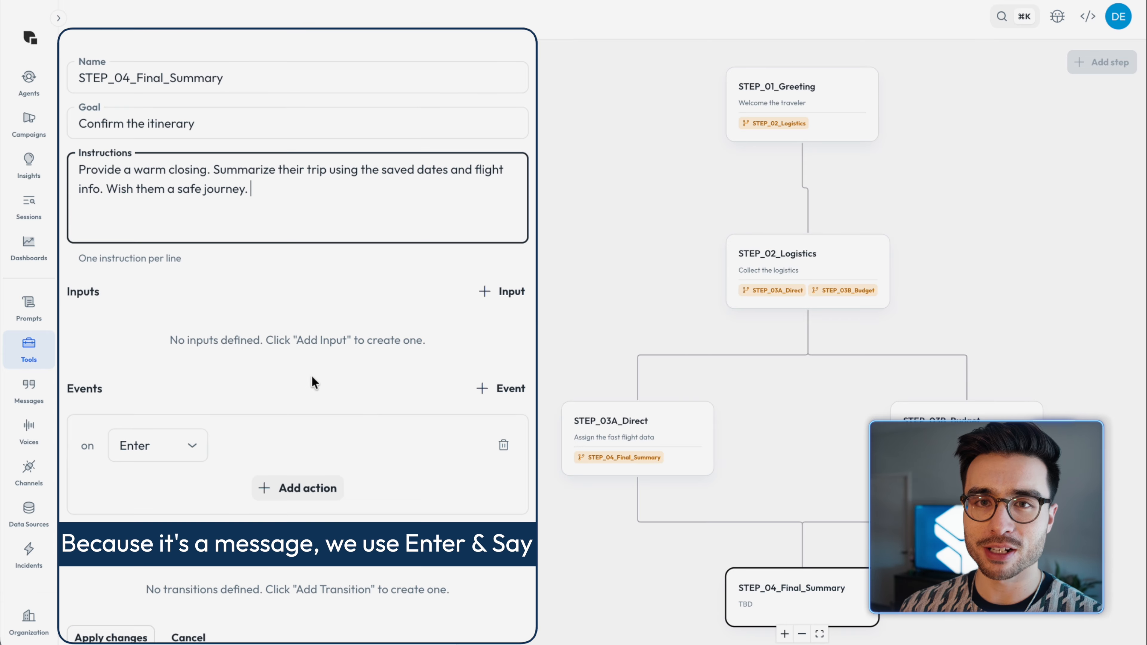
pyautogui.scroll(-1, 195, 434)
pyautogui.click(281, 455)
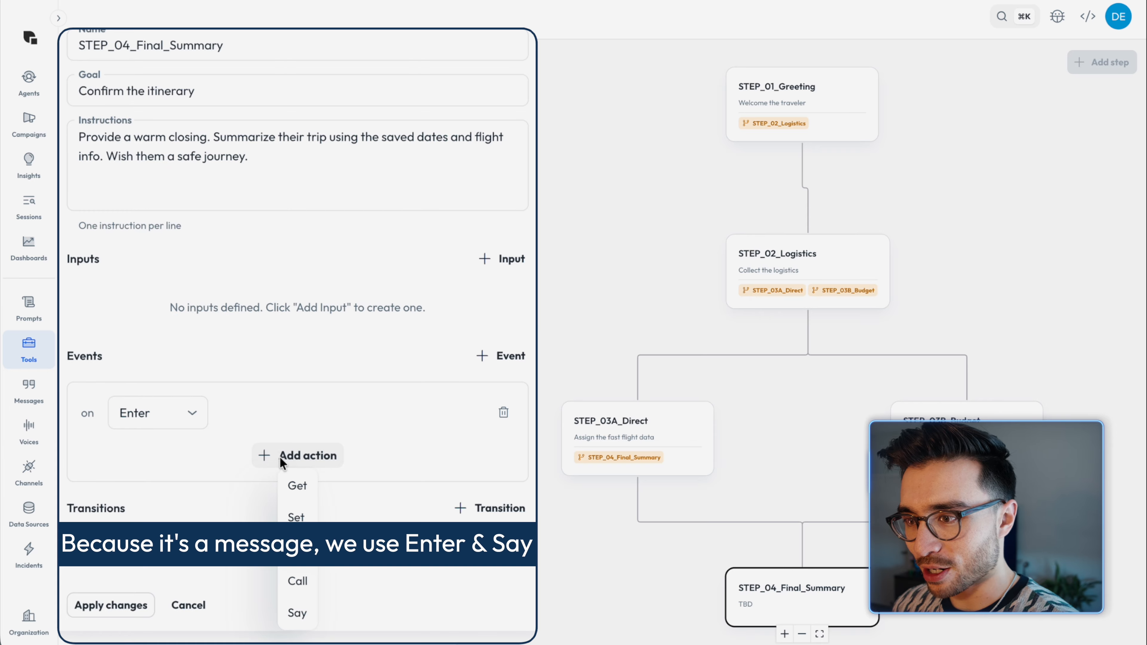
pyautogui.click(302, 617)
pyautogui.click(172, 257)
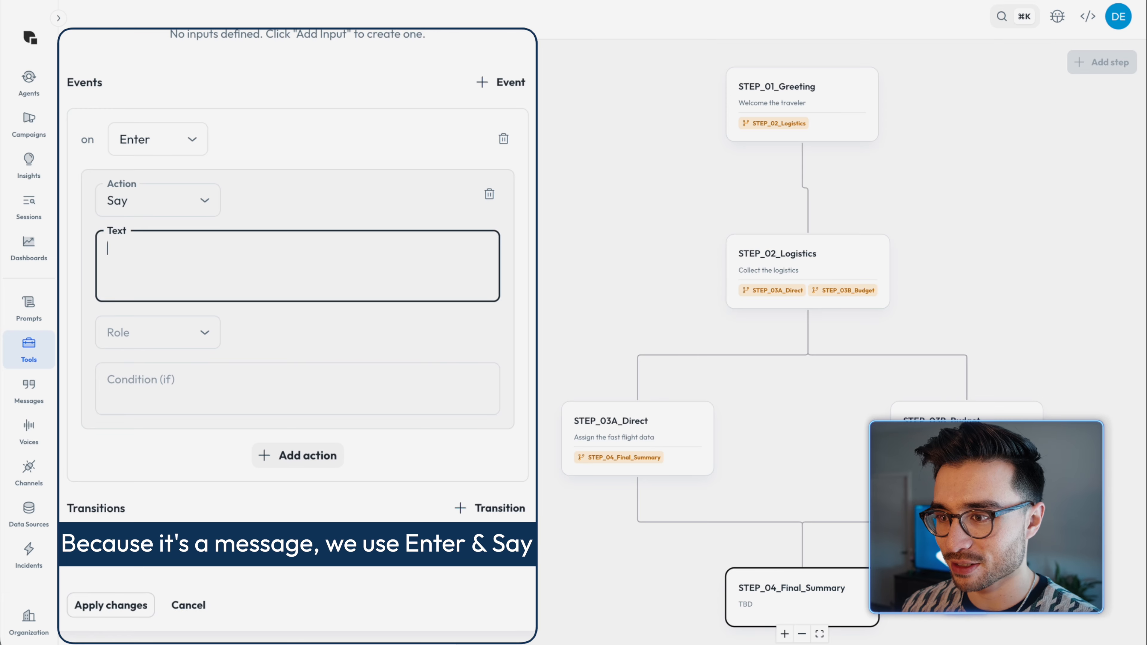
# Step: Set the Say text to "I've got your itinerary ready! You'll be flying on {{travel_dates}}. Since you chose {{priority}}, I've booked you on the {{flight_info}} flight. Enjo!"
pyautogui.write("I've got your itinerary ready! You'll be flying on {{travel")
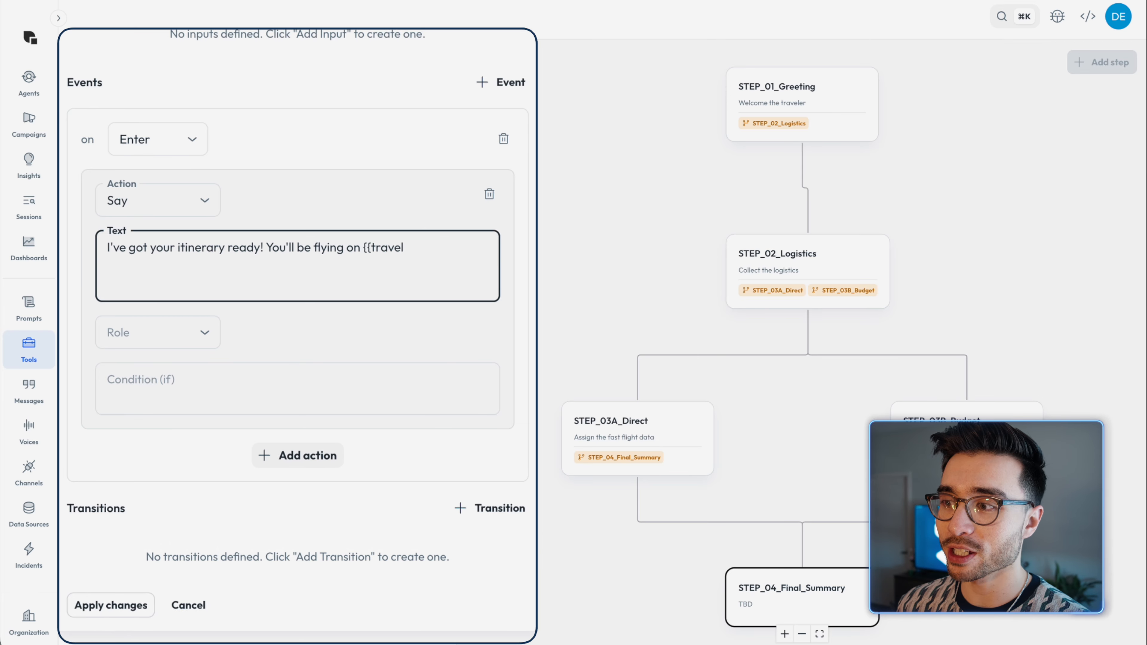
pyautogui.write('_dates}}. Since you chose {{')
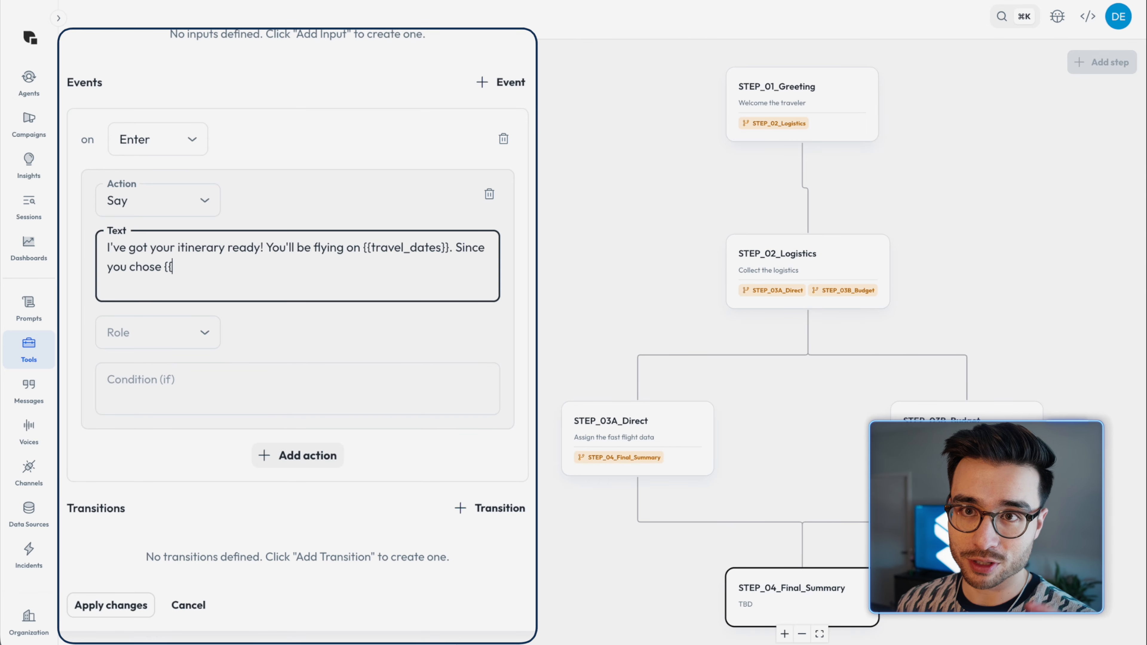
pyautogui.write("priority}}, I've booked you o")
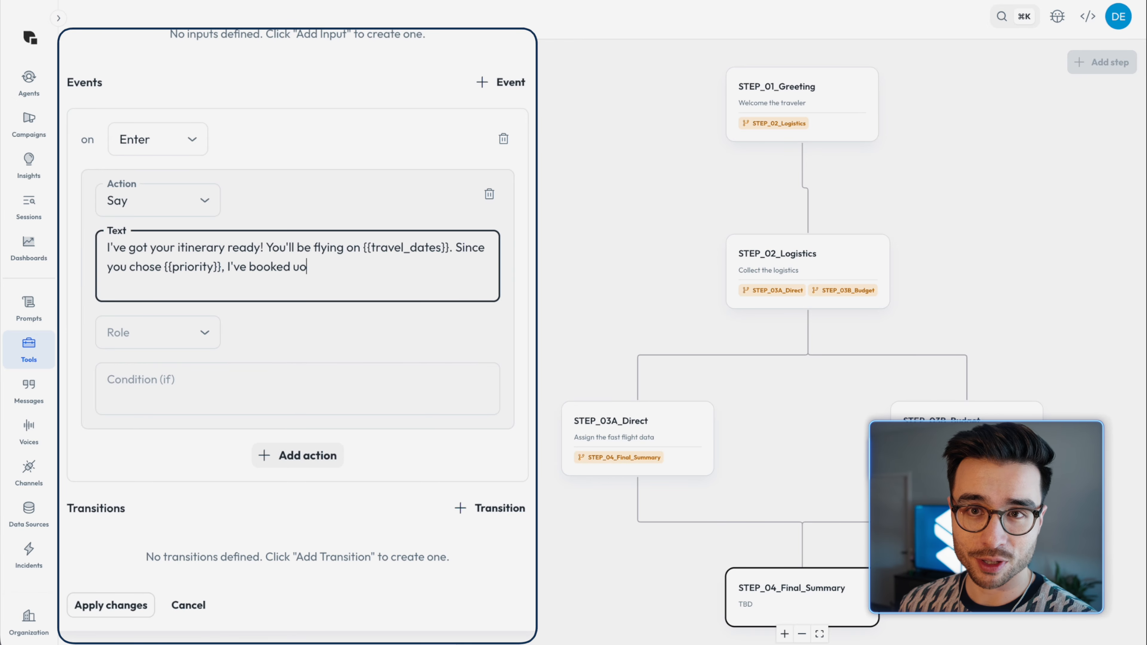
pyautogui.press('BackSpace')
pyautogui.press('BackSpace')
pyautogui.write('you on the {{flight_info}} flight. Enjo!')
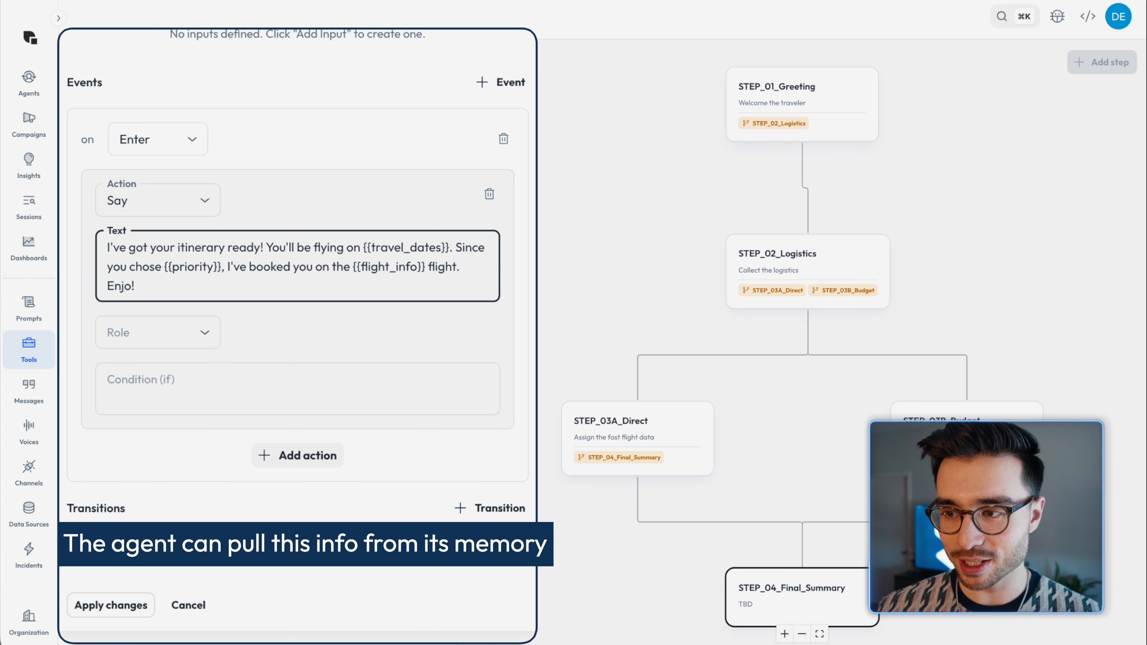
# Step: Set the Say action's role to Assistant, apply the changes, and save the Japan_flight_finder step tool
pyautogui.click(171, 328)
pyautogui.click(164, 407)
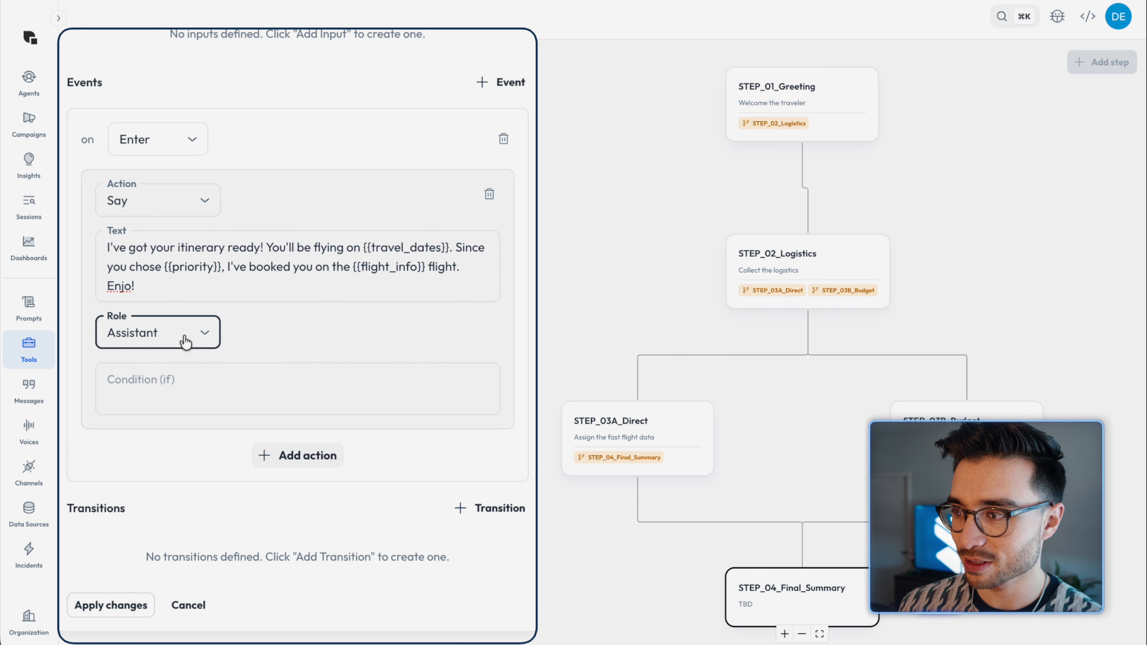
pyautogui.scroll(-1, 113, 520)
pyautogui.click(90, 563)
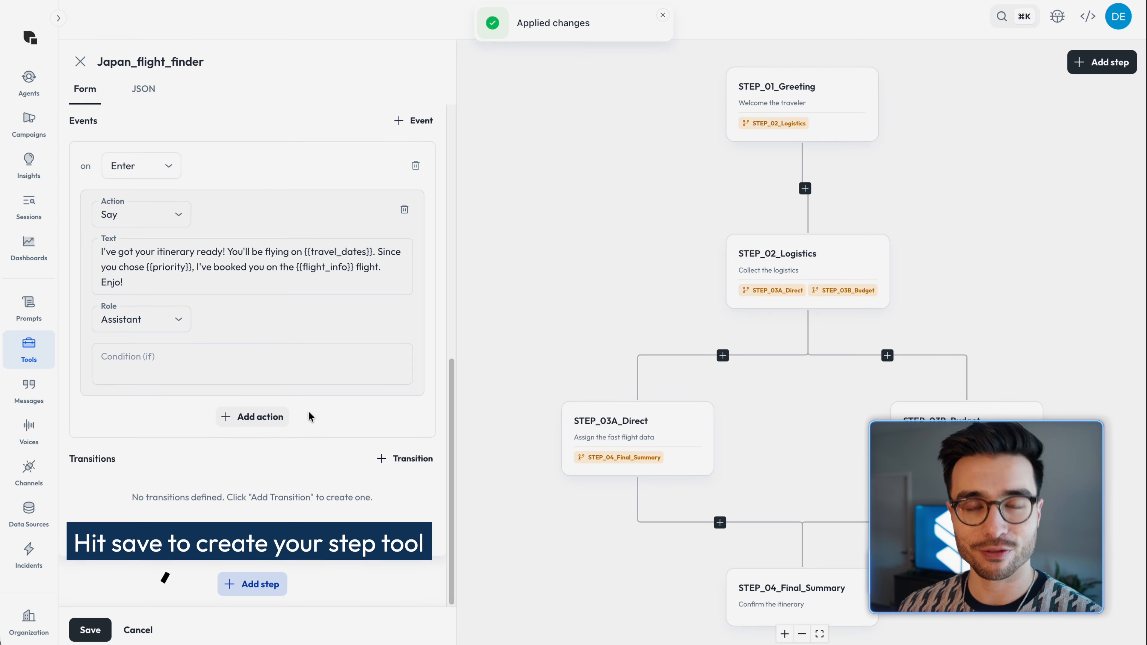
pyautogui.click(90, 630)
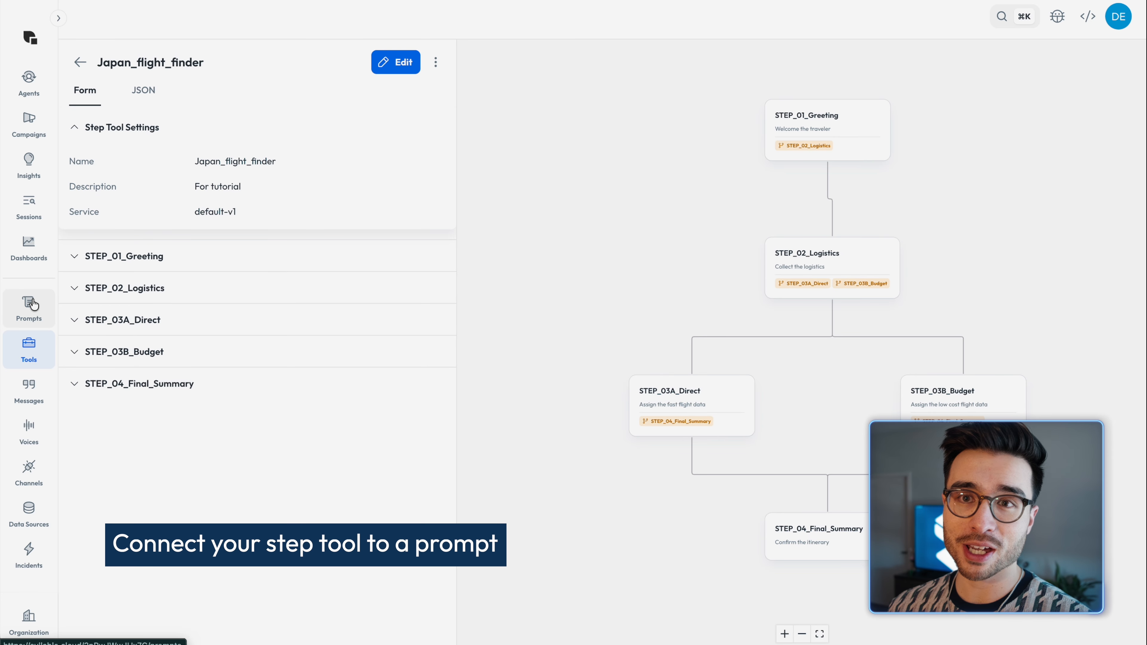
# Step: Create a new prompt named "Japan Flight Finder"
pyautogui.click(33, 305)
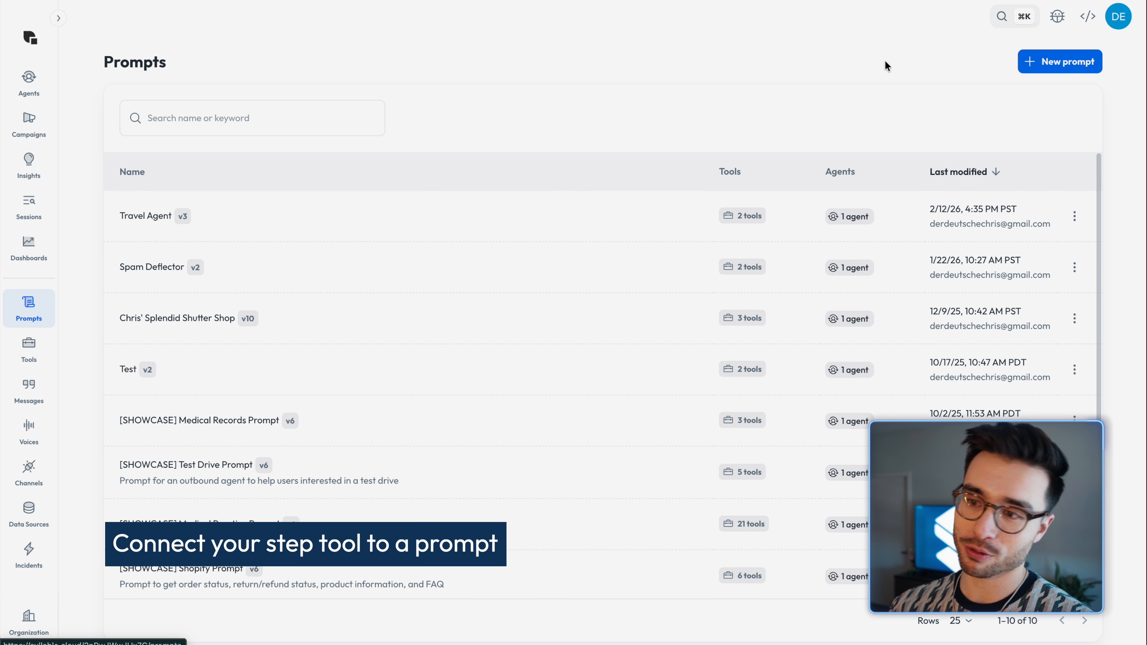
pyautogui.click(1071, 61)
pyautogui.click(482, 190)
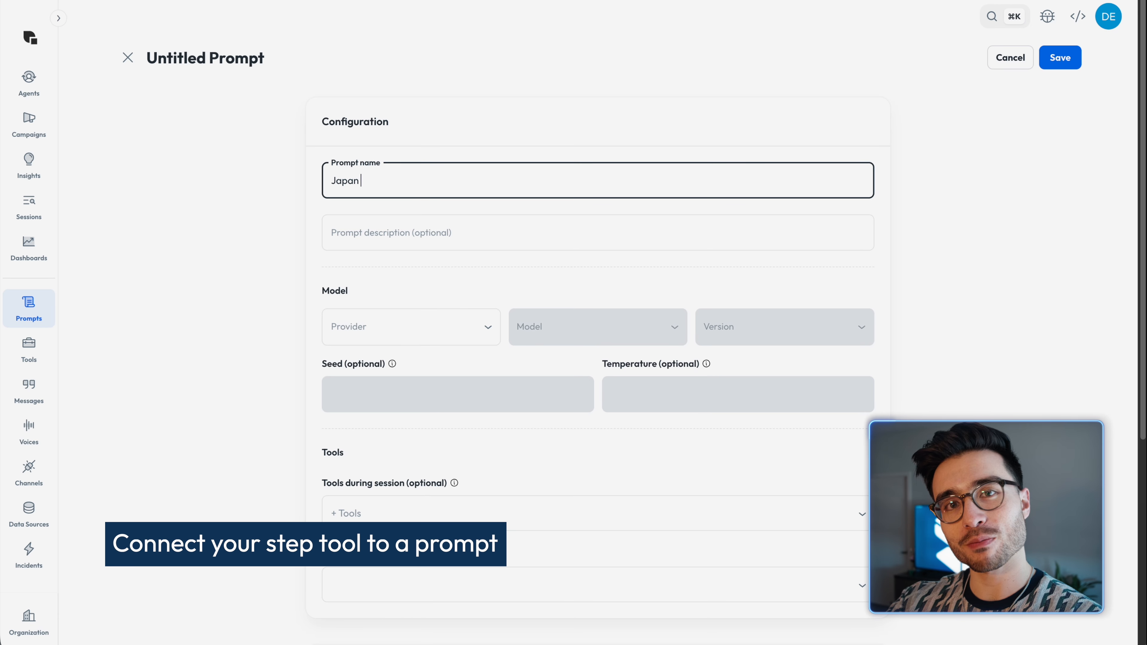
pyautogui.write('Japan Flight Finder')
# Step: Set the prompt's model to provider Google, Gemini 2.0 Flash, version 001
pyautogui.click(489, 335)
pyautogui.click(384, 383)
pyautogui.click(561, 326)
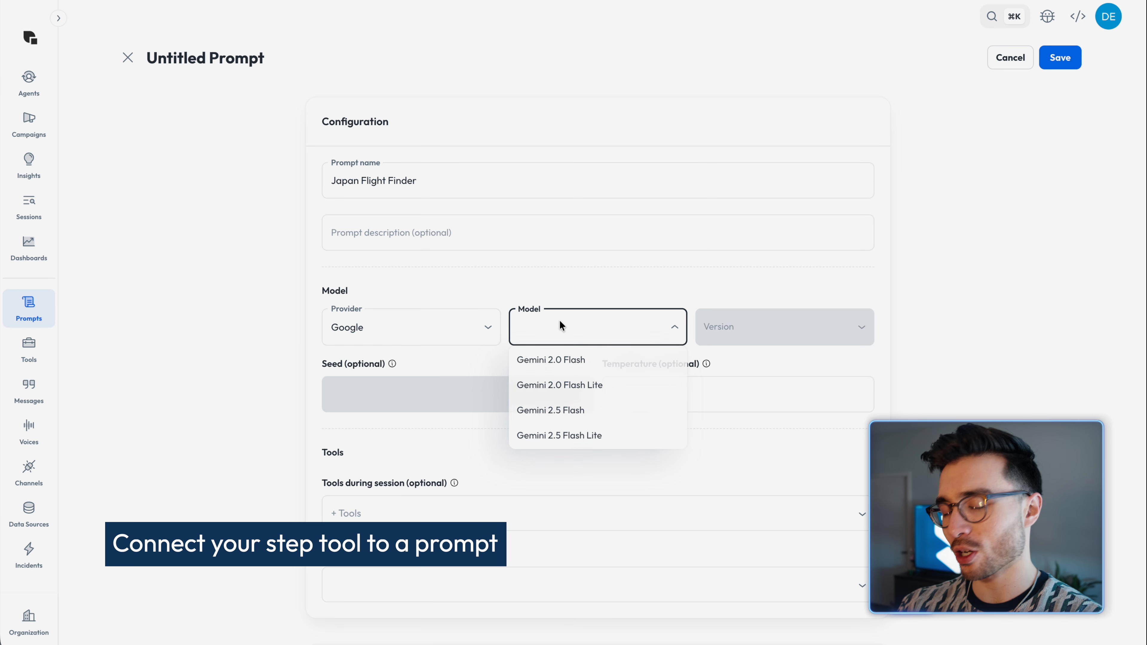
pyautogui.click(558, 360)
pyautogui.click(723, 331)
pyautogui.click(723, 360)
# Step: Assign the Japan_flight_finder tool to the prompt for use during the session
pyautogui.click(529, 425)
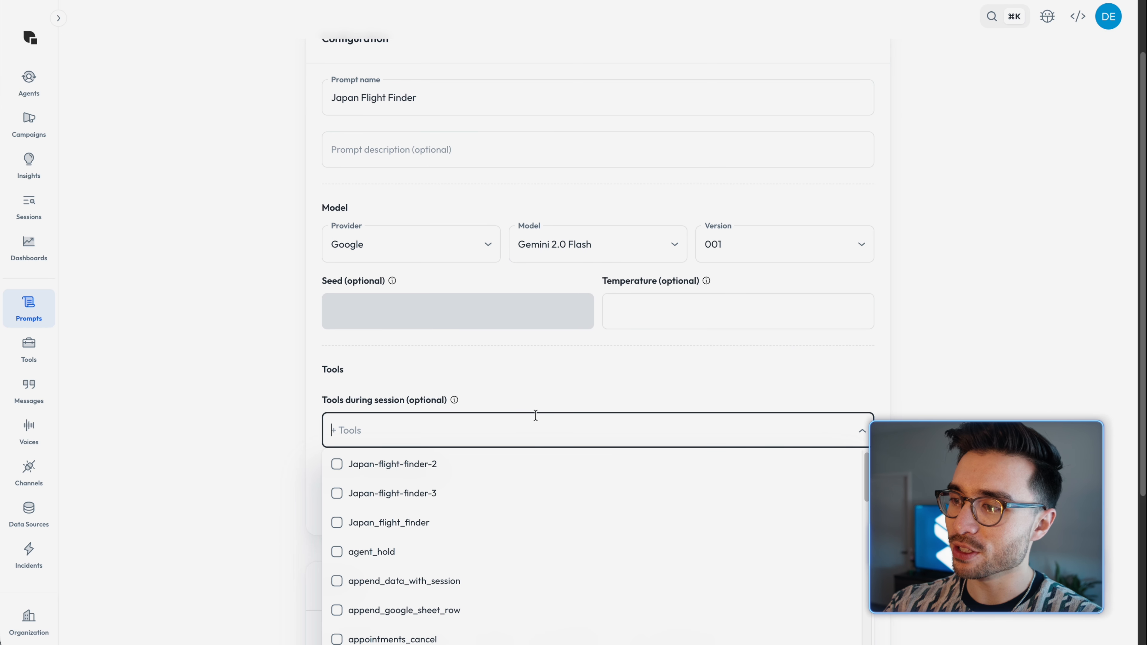
pyautogui.click(337, 522)
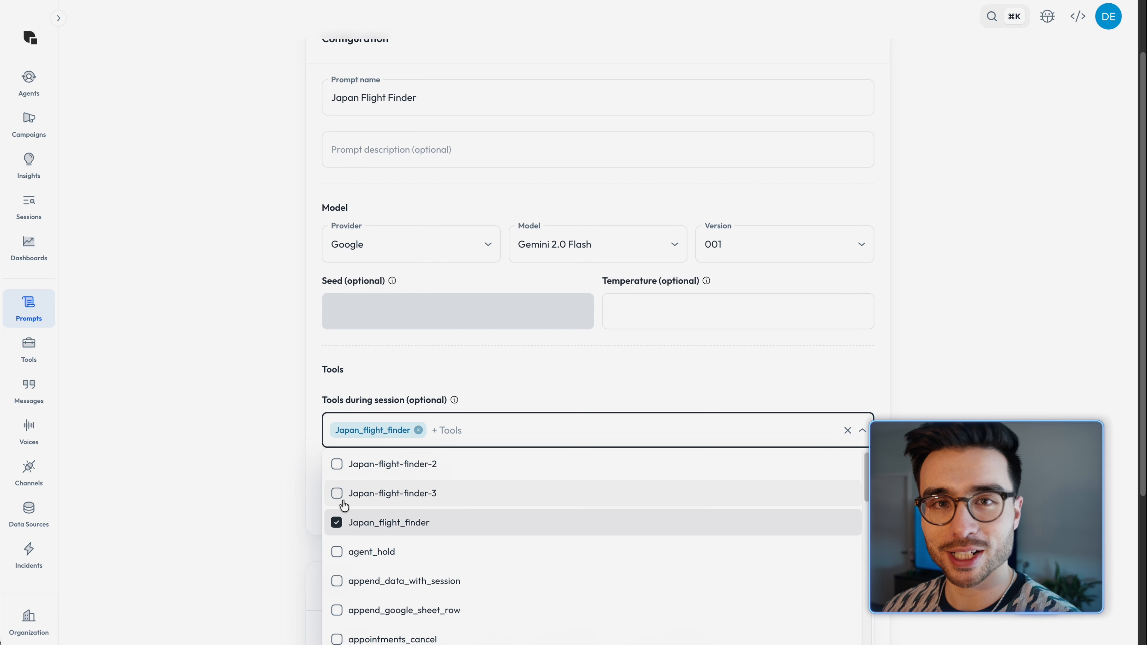
pyautogui.click(272, 493)
# Step: Write "Find flights to Japan and ask the user what they want using the" as the prompt, referencing the Japan_flight_finder tool, and save it
pyautogui.scroll(-5, 273, 492)
pyautogui.click(371, 464)
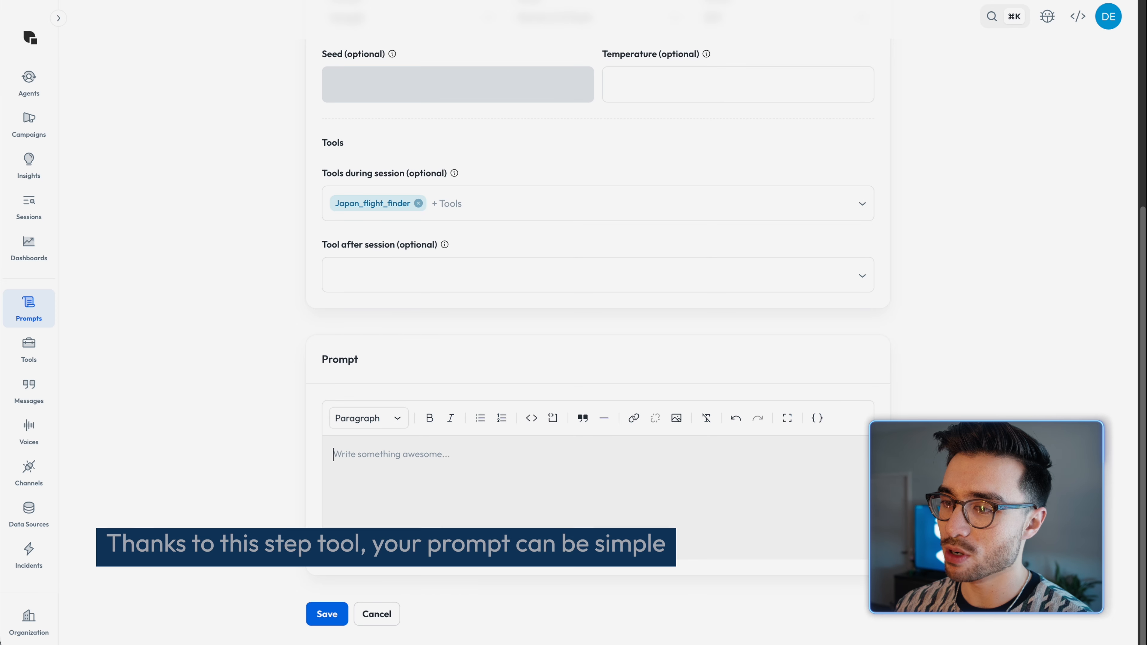
pyautogui.write('Find flights to Japan and ask the user what they want using')
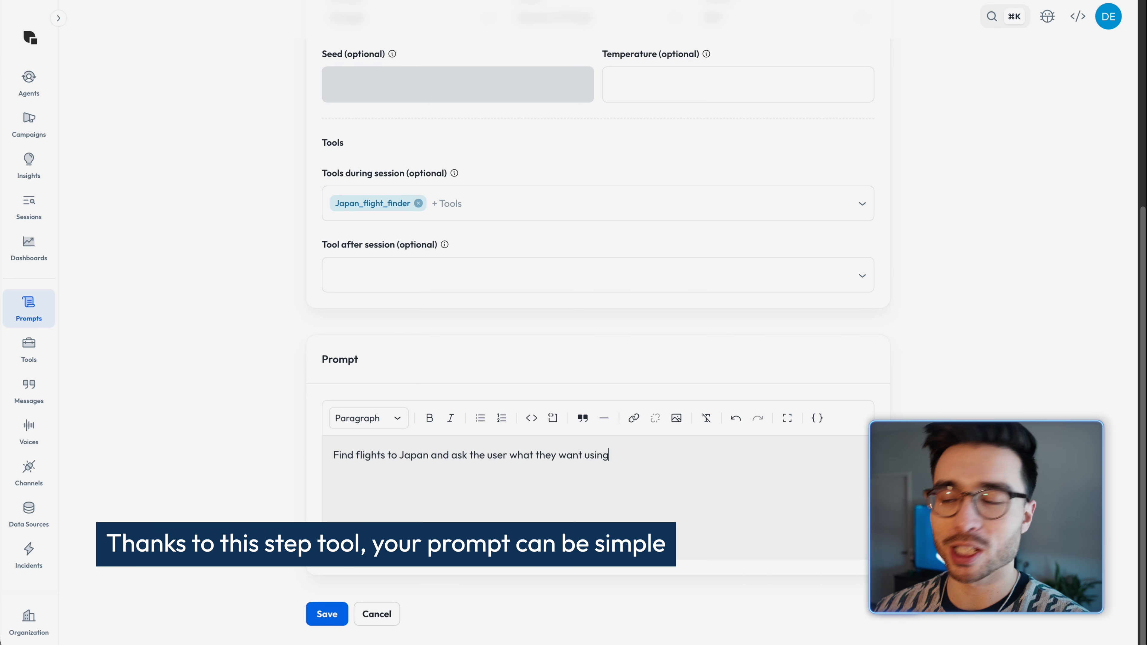
pyautogui.write(' the @')
pyautogui.click(709, 532)
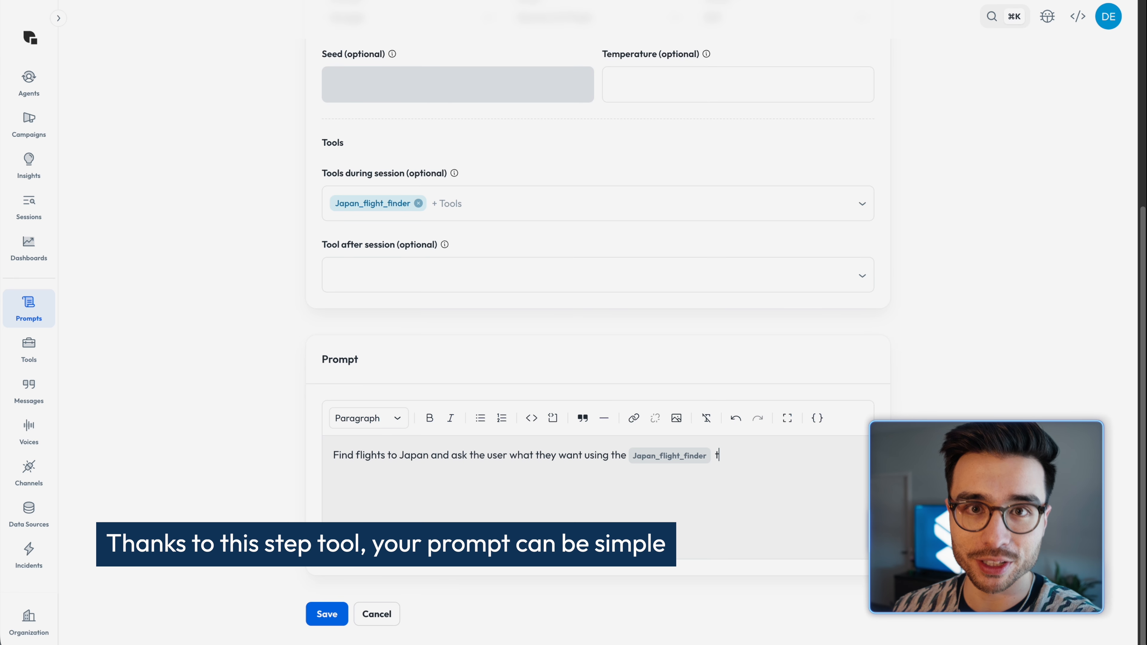
pyautogui.click(327, 614)
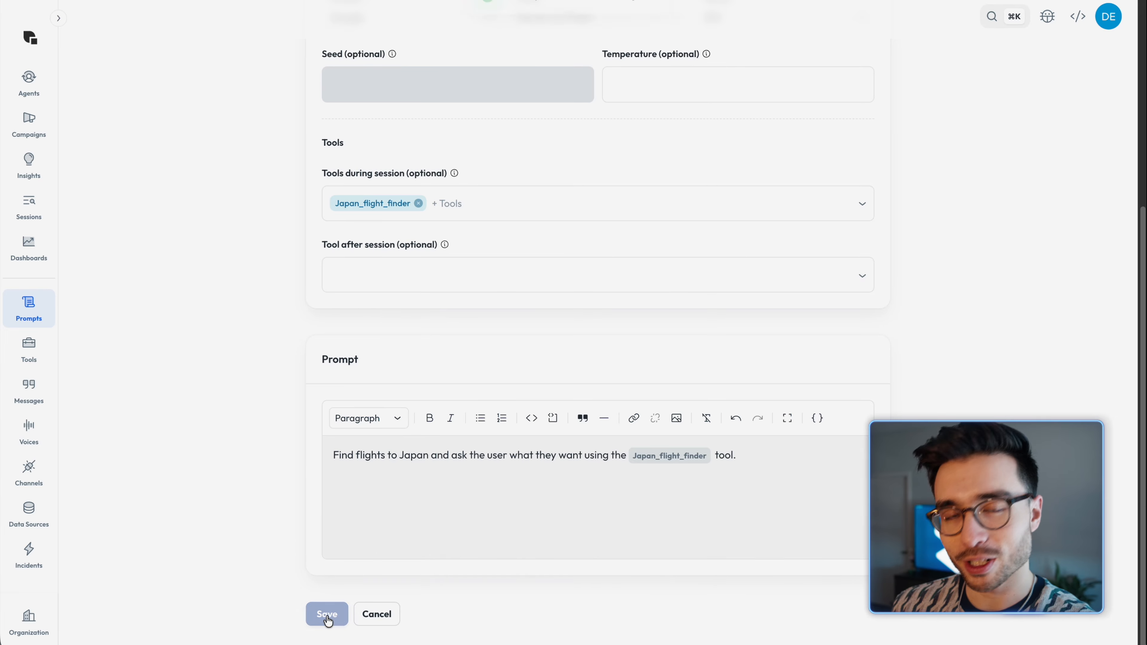
# Step: Create a new agent named "Japan Flight Finder"
pyautogui.click(14, 88)
pyautogui.click(1059, 58)
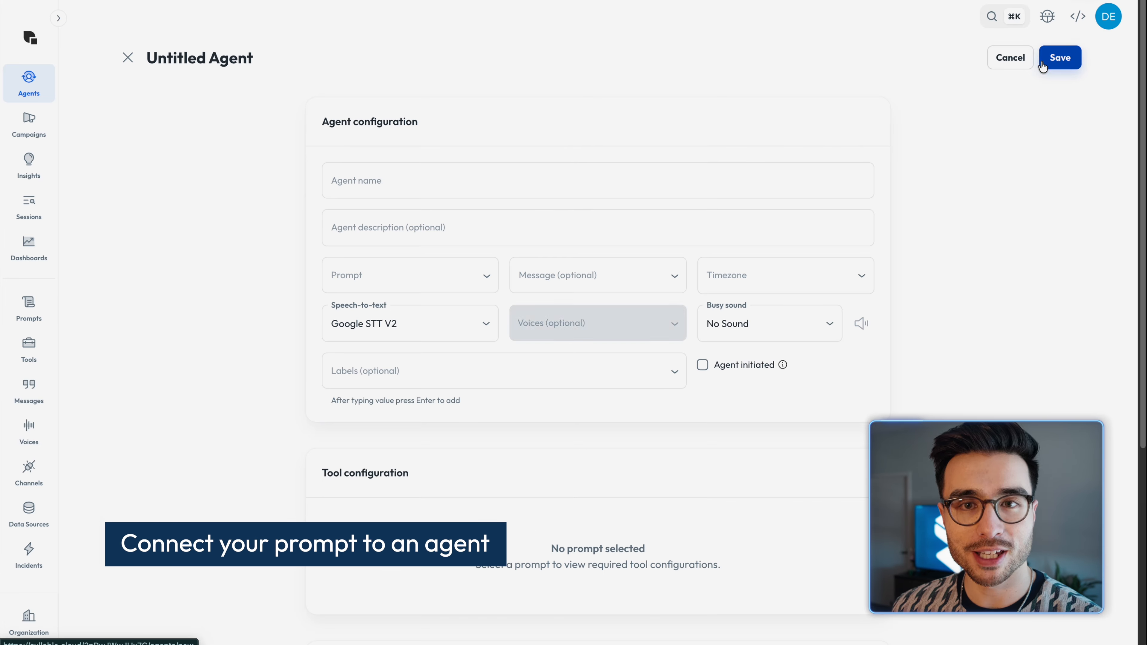
pyautogui.click(556, 189)
pyautogui.write('Japan Flight Finde')
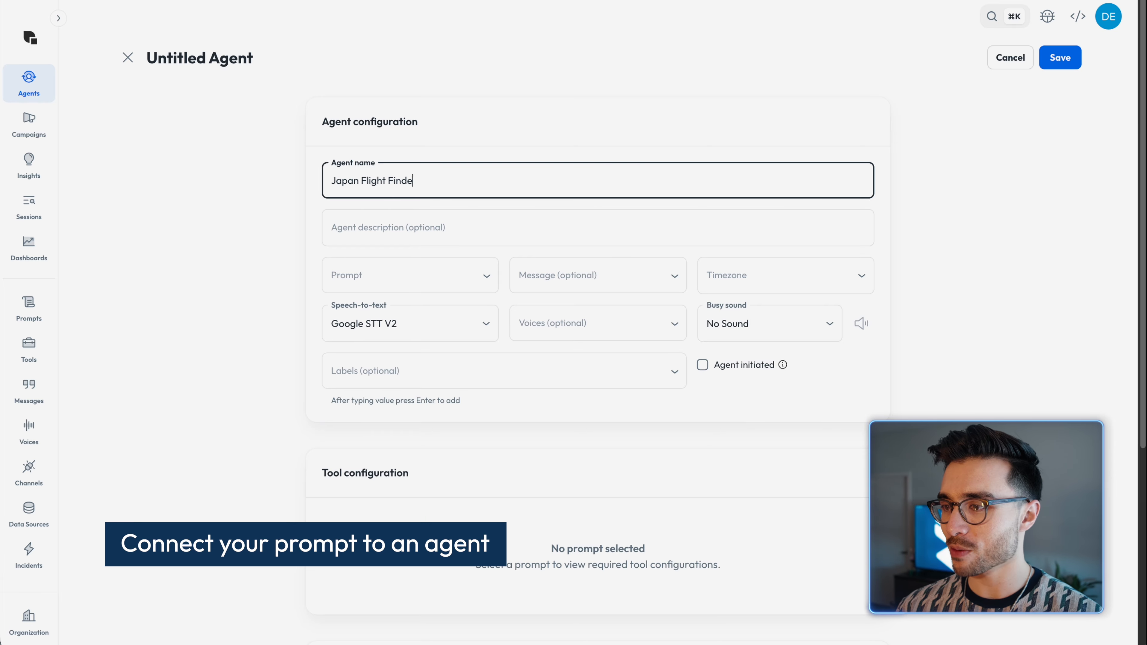
pyautogui.write('r')
# Step: Assign the Japan Flight Finder prompt to the agent and set its timezone to America/Los_Angeles
pyautogui.click(433, 274)
pyautogui.scroll(-2, 417, 497)
pyautogui.click(417, 519)
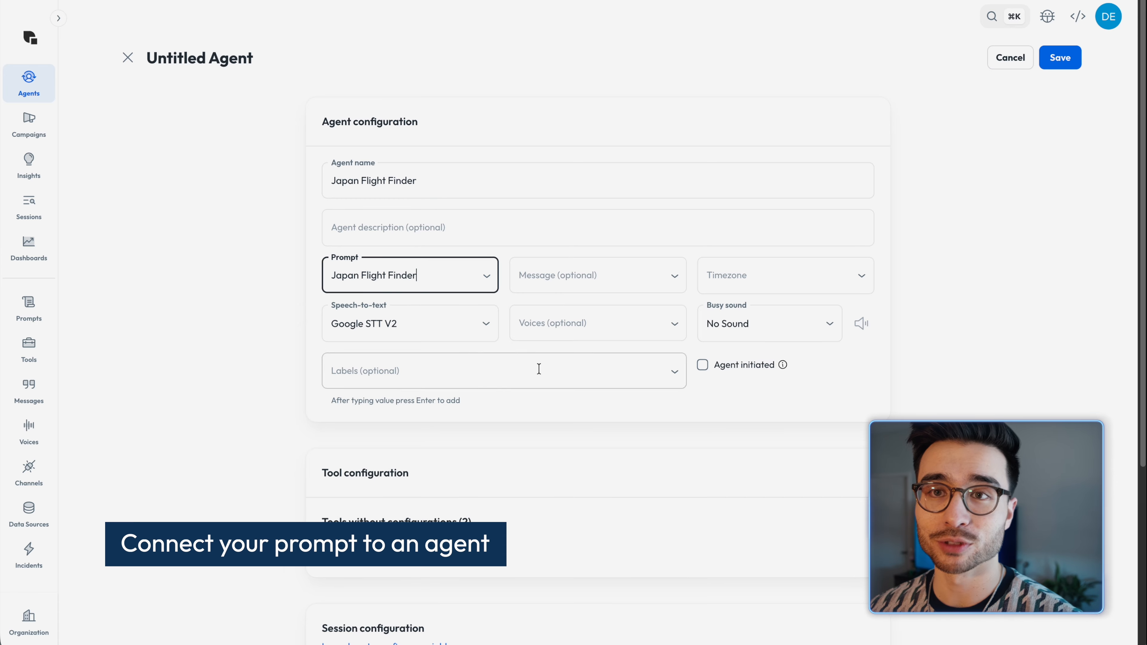
pyautogui.click(716, 288)
pyautogui.click(745, 406)
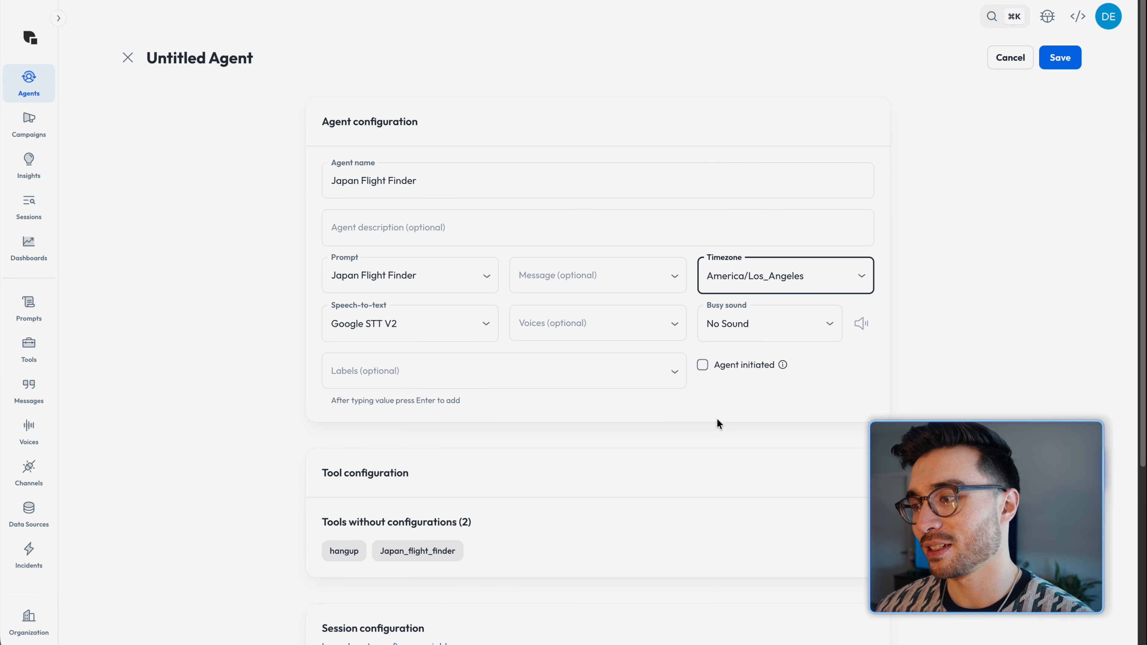
# Step: Save the new Japan Flight Finder agent and open its test page
pyautogui.click(1073, 55)
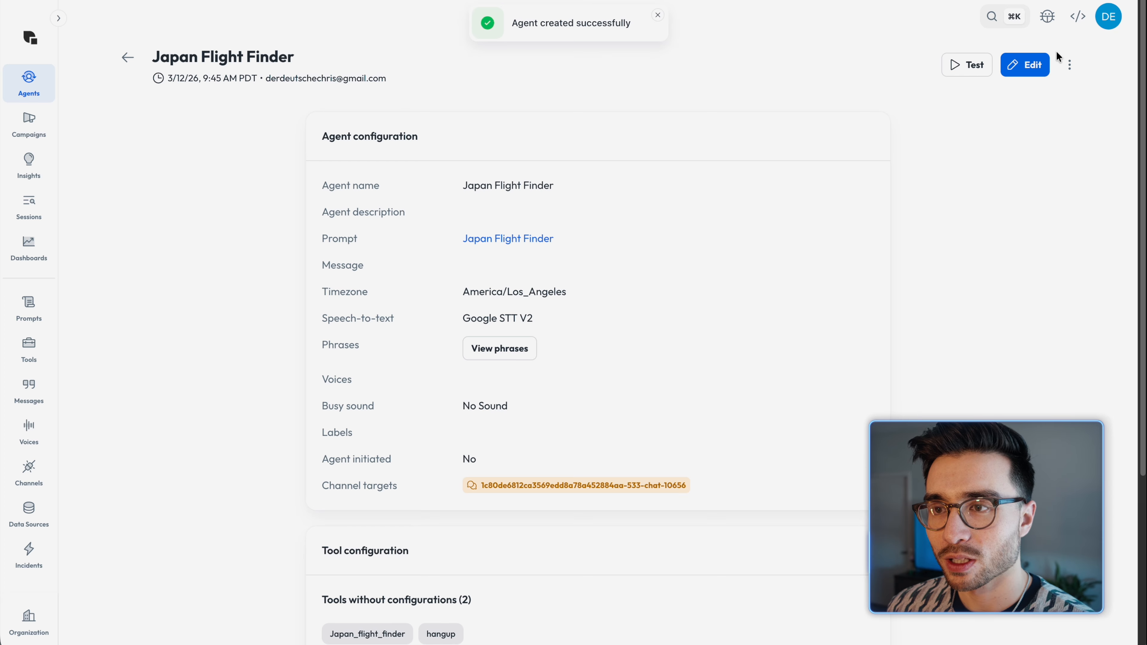
pyautogui.click(963, 68)
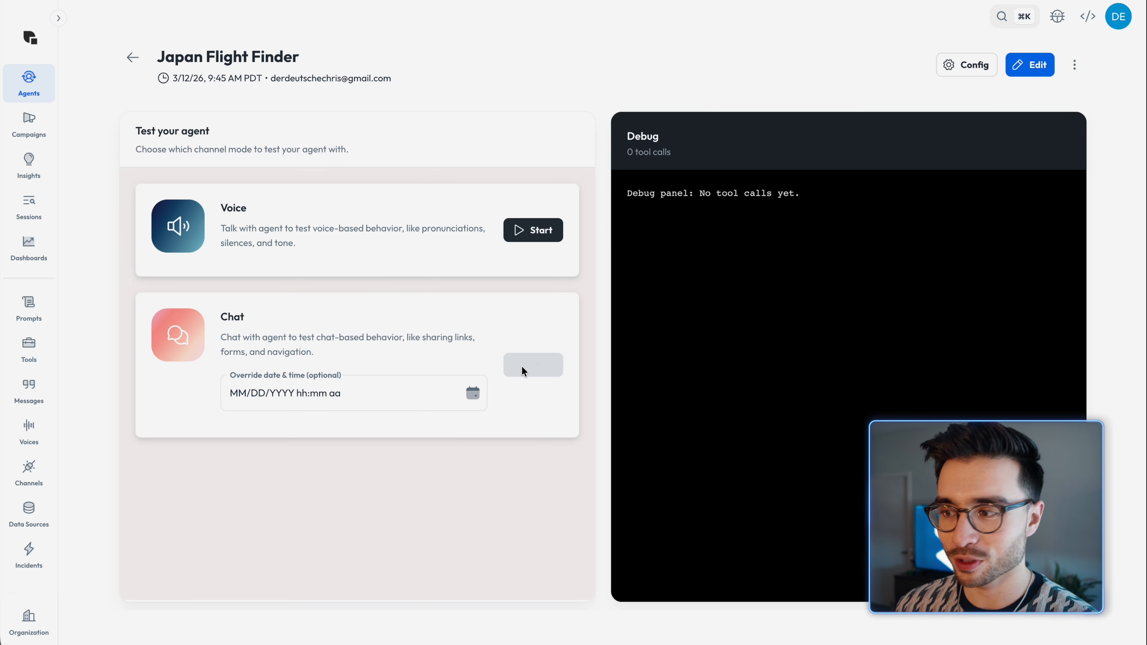
# Step: Start a chat test with the agent and answer its greeting with "Yes please"
pyautogui.press('BackSpace')
pyautogui.press('BackSpace')
pyautogui.press('BackSpace')
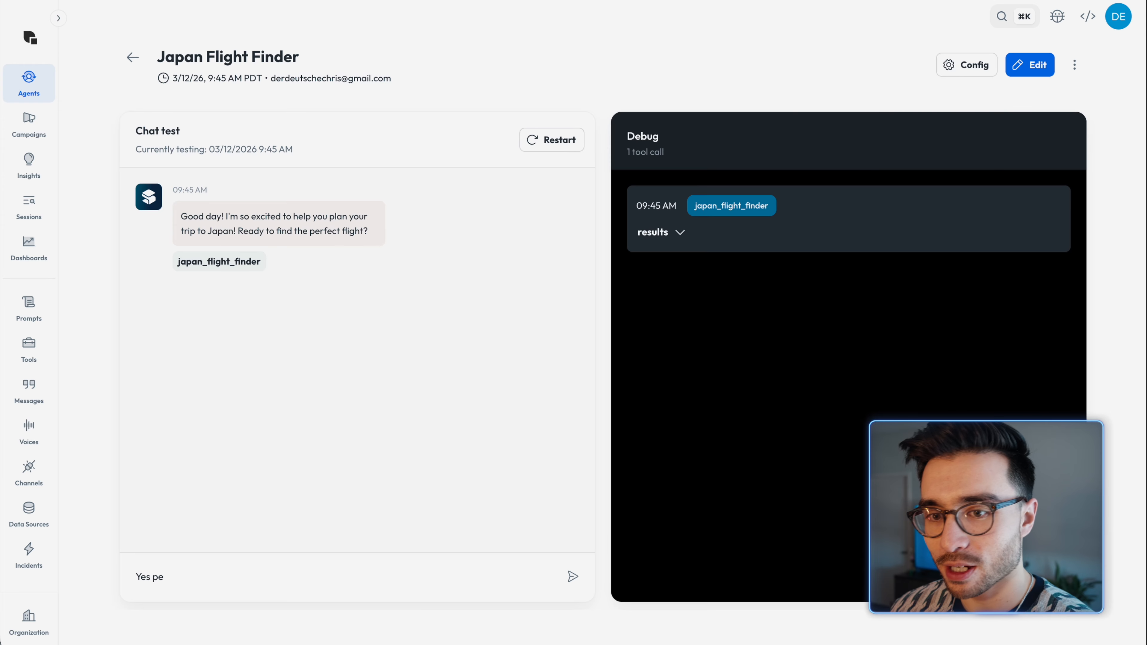
pyautogui.write('lease')
pyautogui.press('Return')
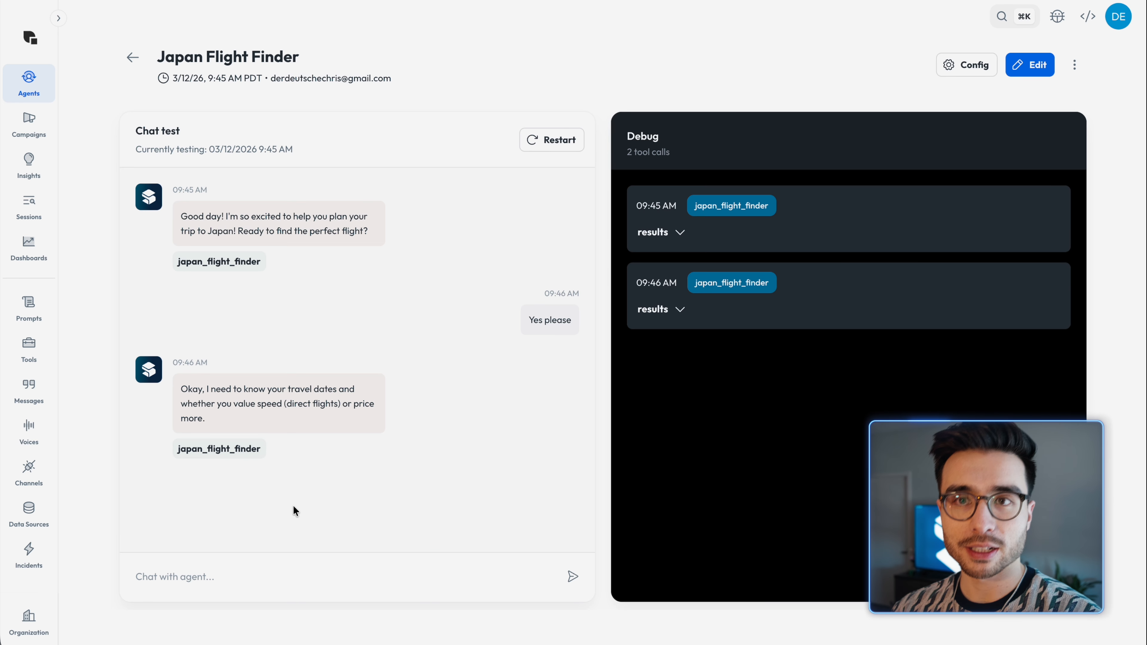
# Step: Tell the agent "I value speed", give the travel dates "May 7th to 17th 2026", and send a closing reply
pyautogui.write('I')
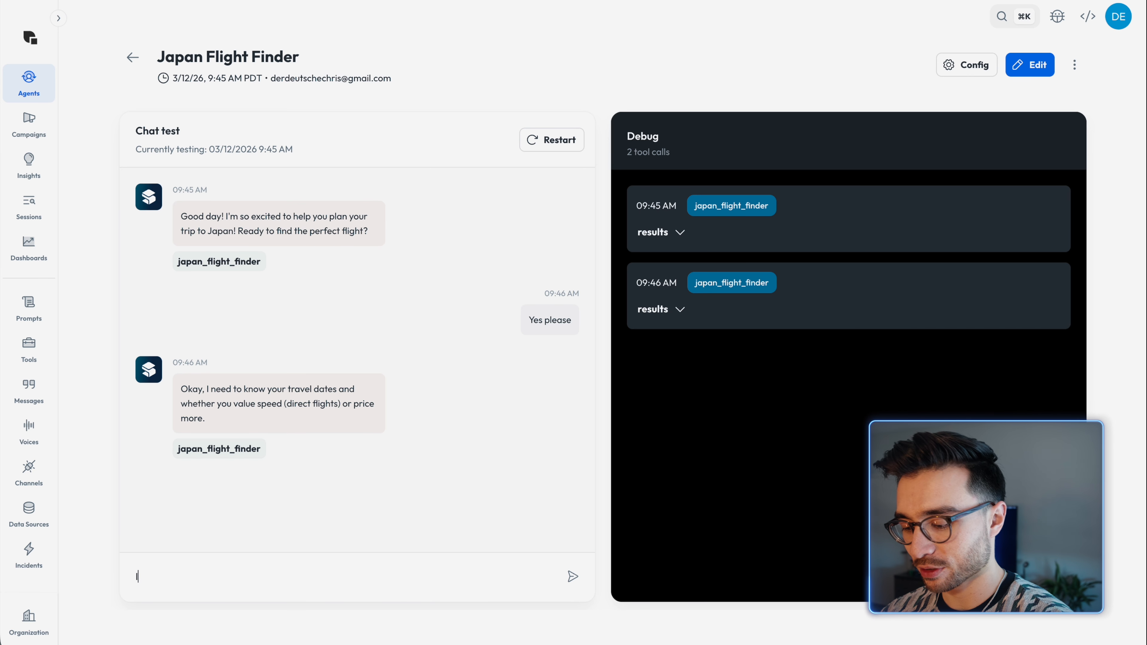
pyautogui.write(' value ')
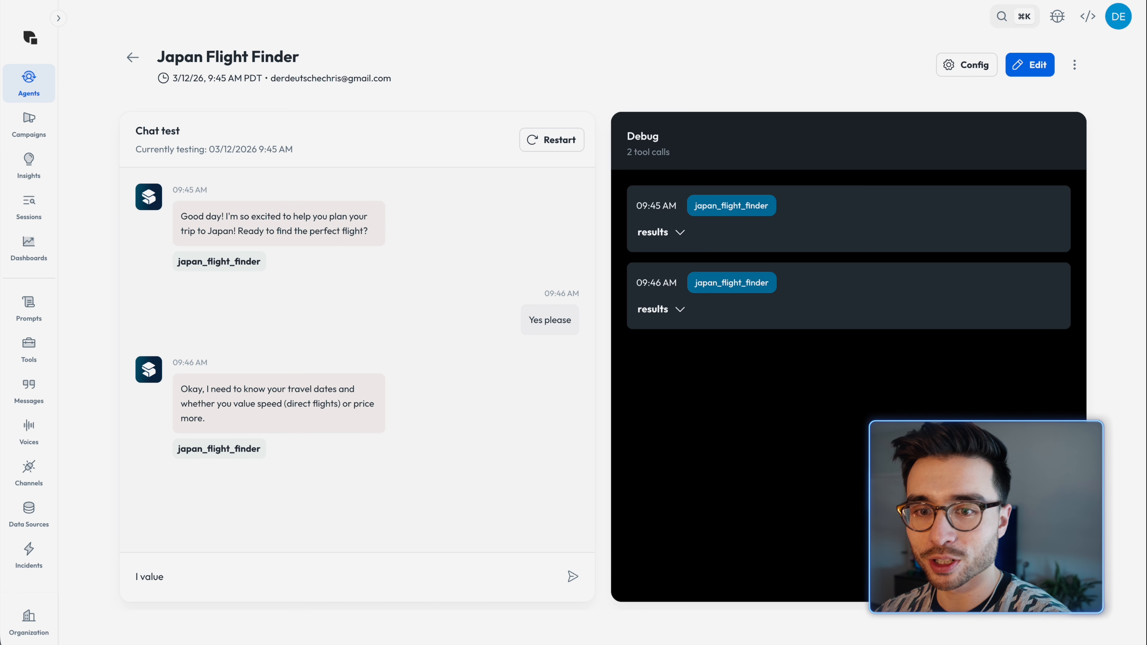
pyautogui.write('speed')
pyautogui.press('Return')
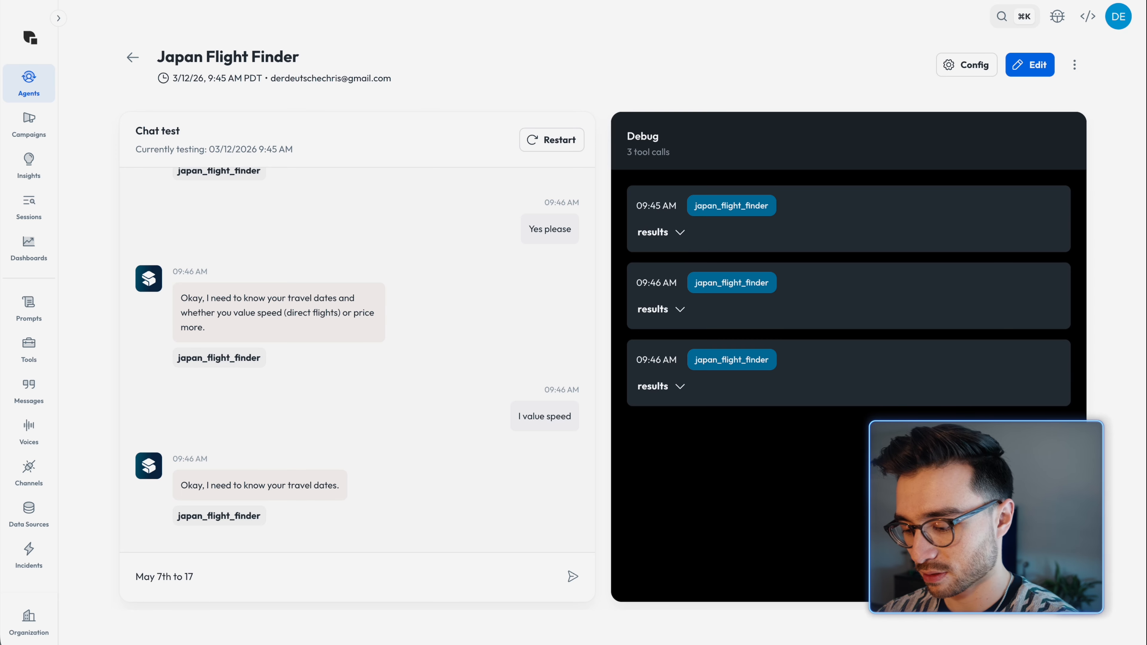
pyautogui.press('Return')
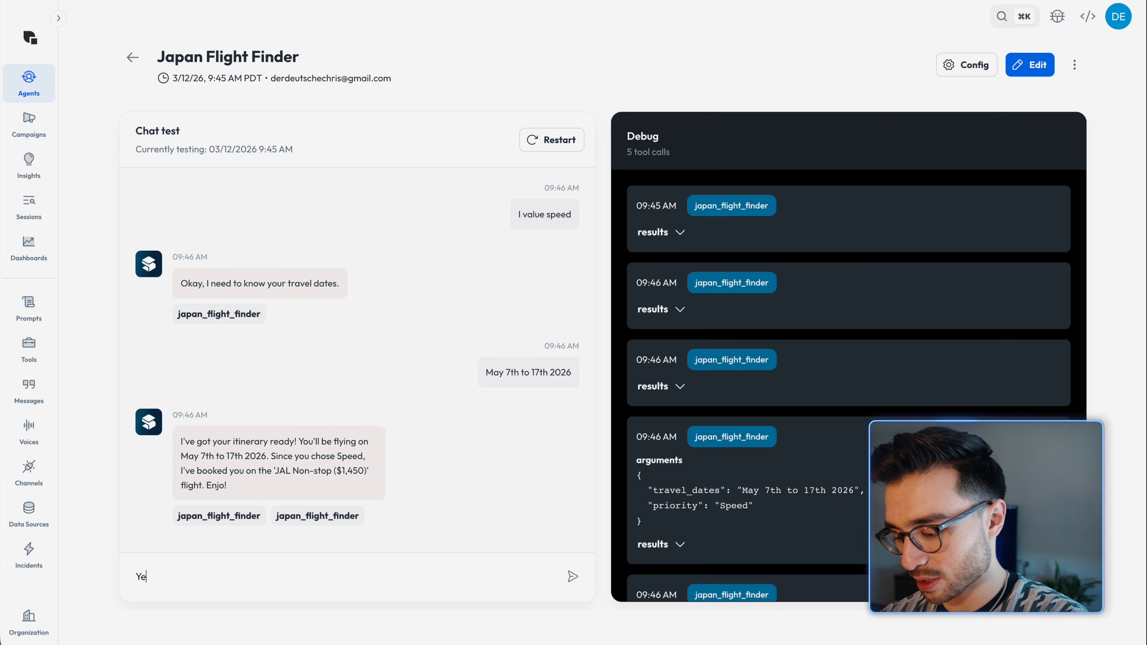
pyautogui.click(572, 582)
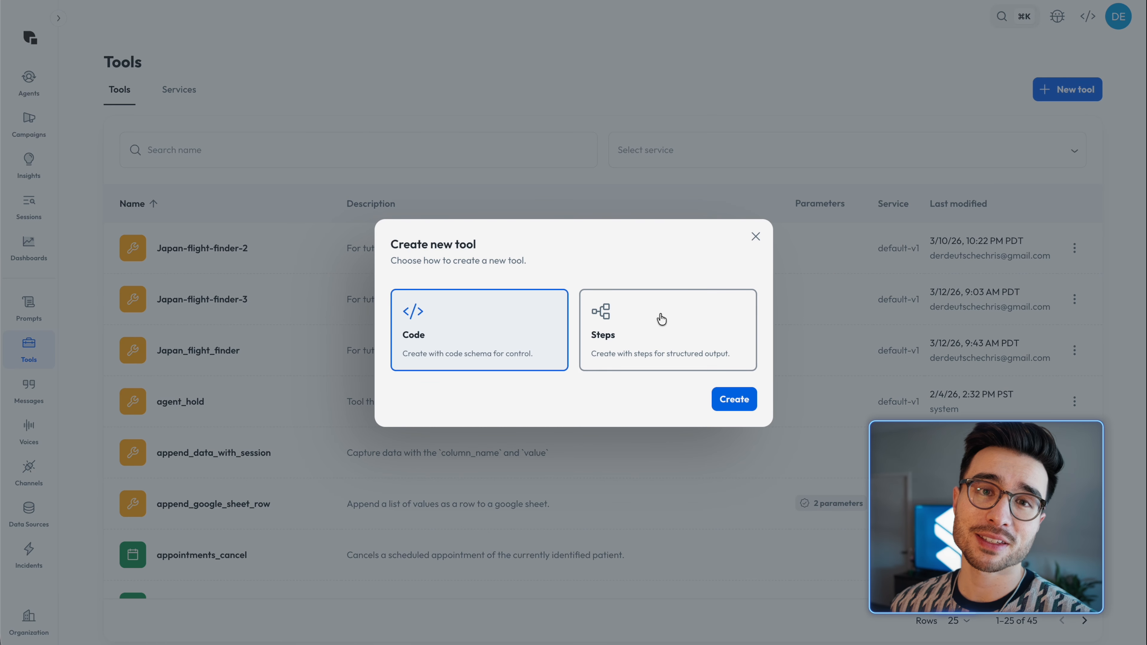
# Step: Create a new step tool with name "Test", description "Test" and service Default-V1
pyautogui.click(660, 318)
pyautogui.click(732, 398)
pyautogui.click(526, 269)
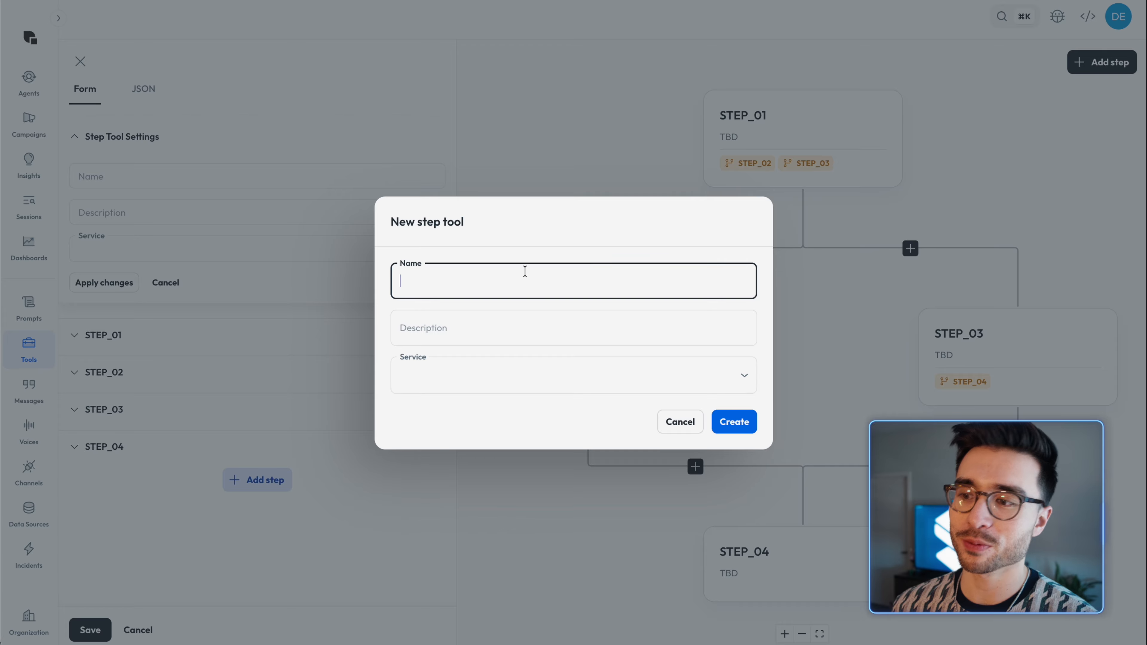
pyautogui.write('Test')
pyautogui.press('Tab')
pyautogui.write('Te')
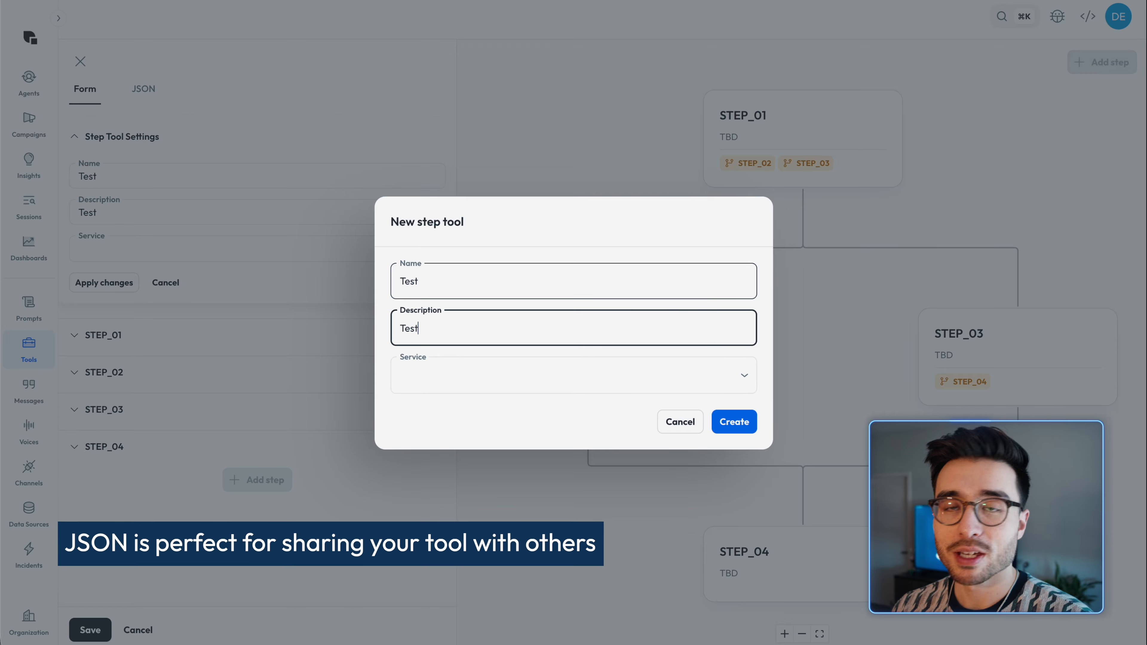
pyautogui.press('Tab')
pyautogui.click(564, 381)
pyautogui.click(545, 412)
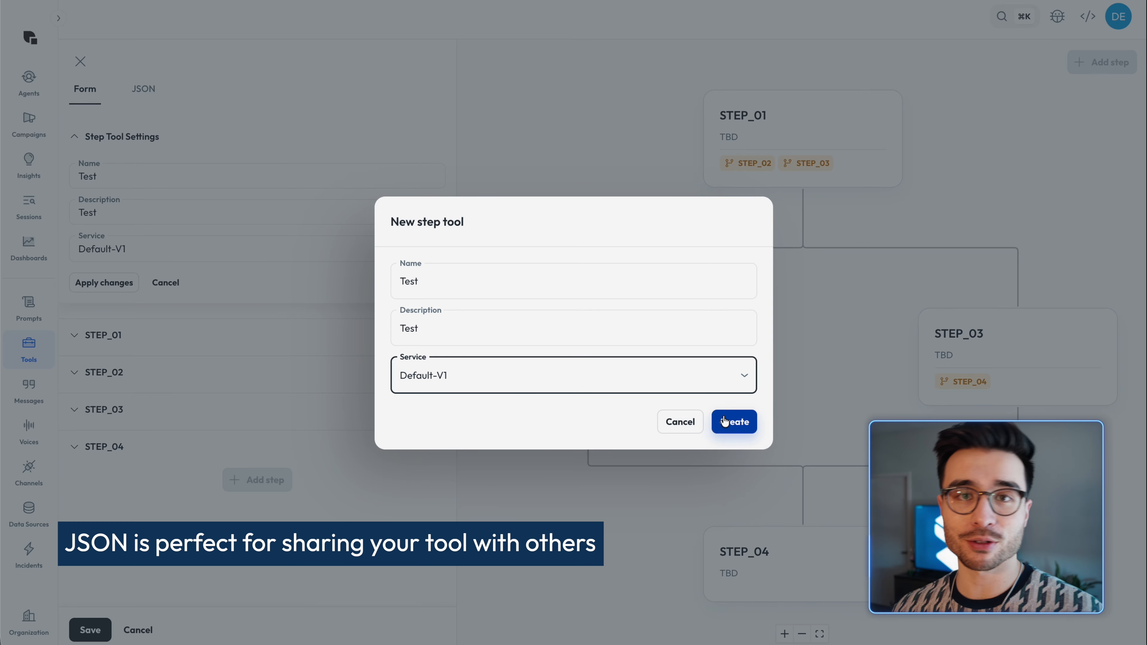
pyautogui.click(724, 422)
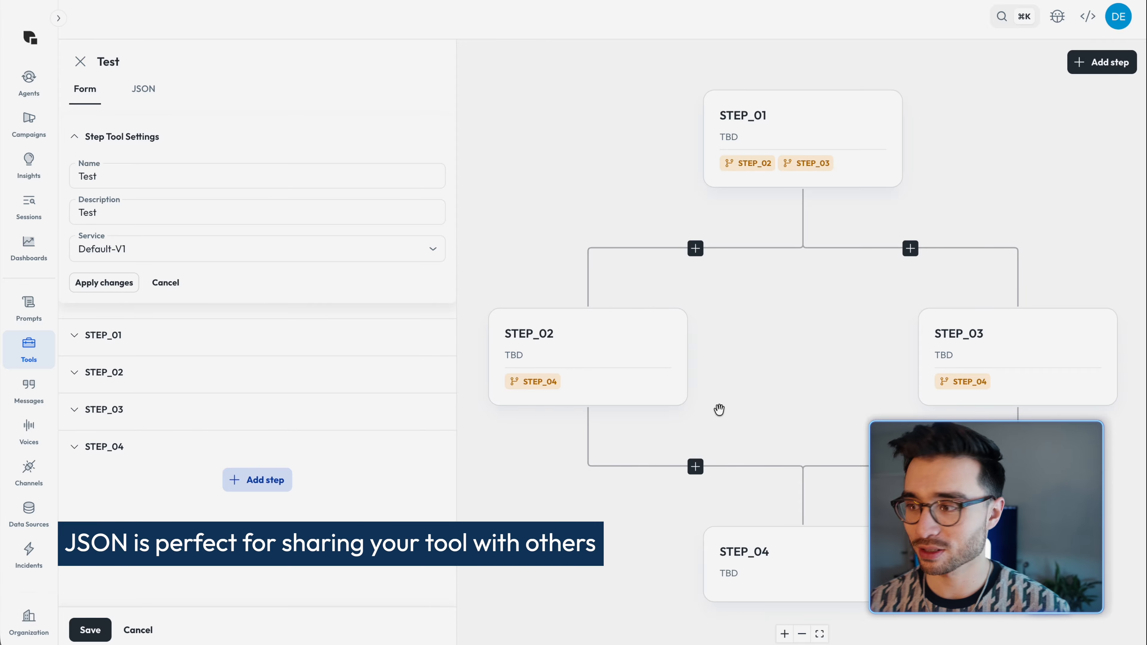
# Step: Replace the tool's entire JSON definition with the copied japan_flight_diamond_workflow JSON and apply the changes
pyautogui.click(153, 92)
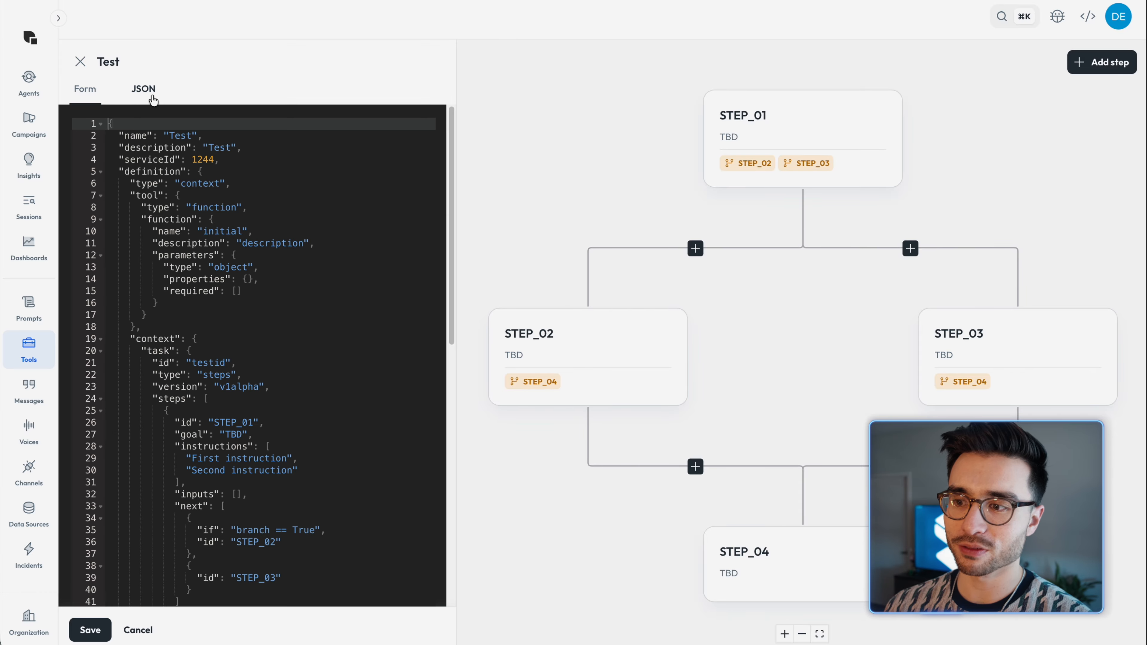
pyautogui.moveTo(120, 129); pyautogui.dragTo(366, 568)
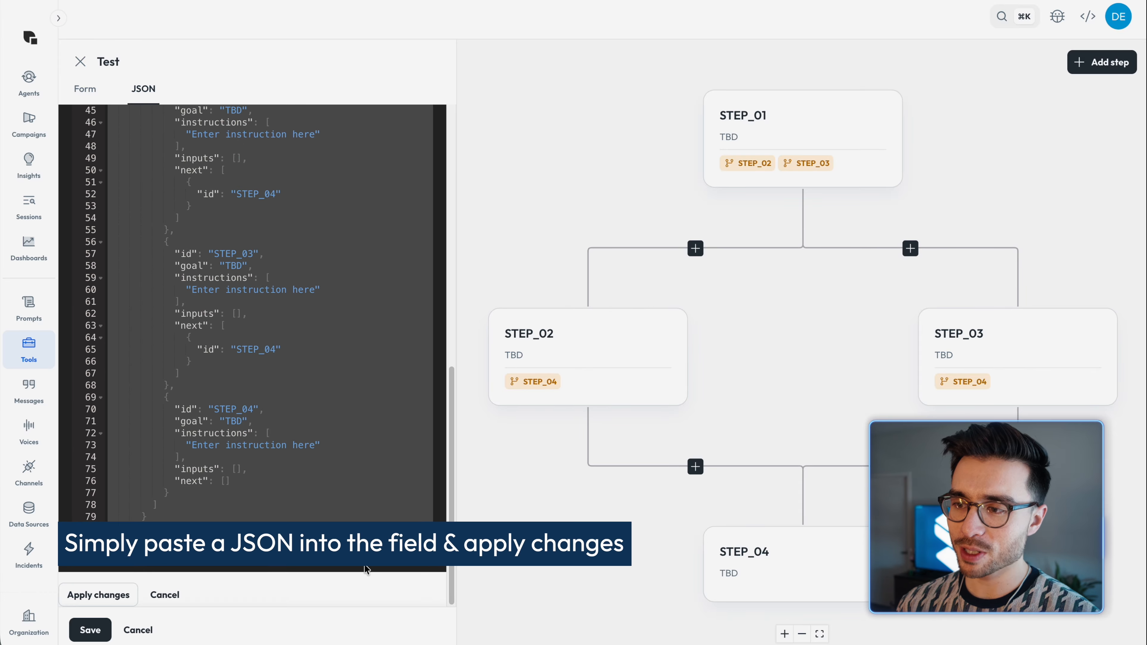
pyautogui.press('super+v')
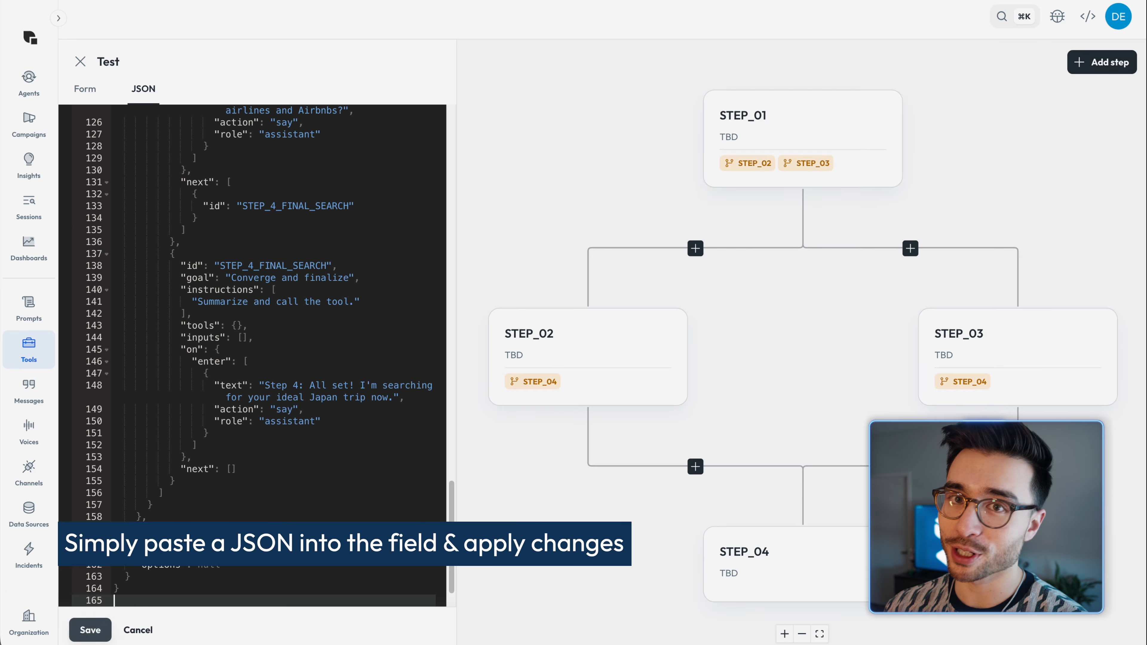
pyautogui.click(98, 595)
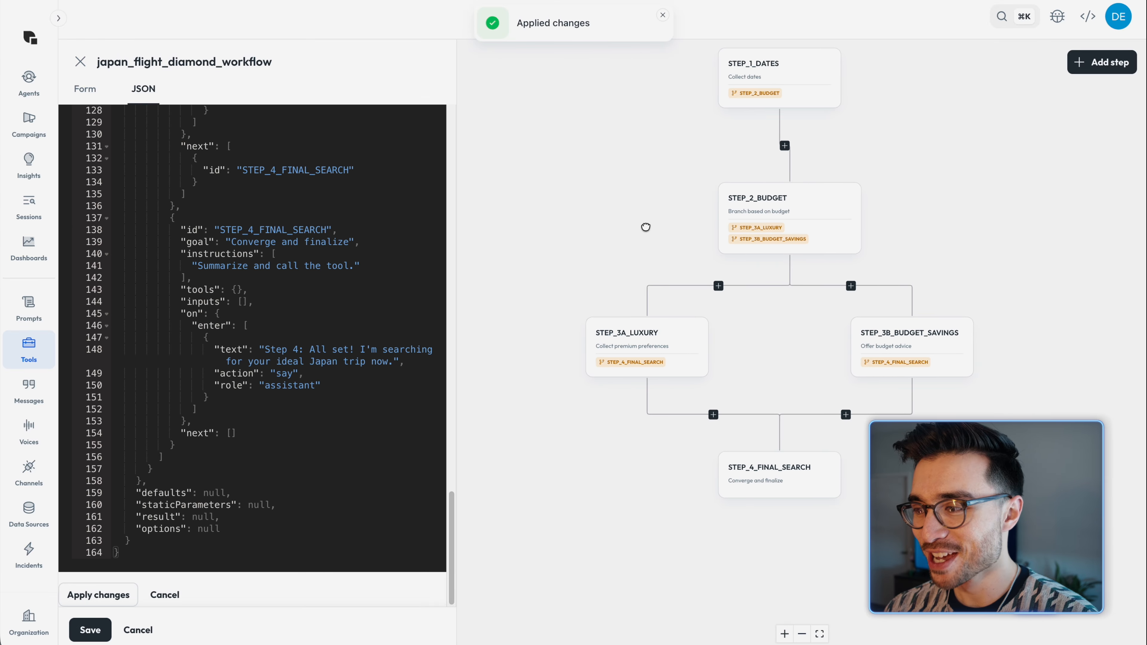
# Step: Examine the STEP_2_BUDGET step of the imported workflow in the form view
pyautogui.moveTo(638, 227); pyautogui.dragTo(651, 231)
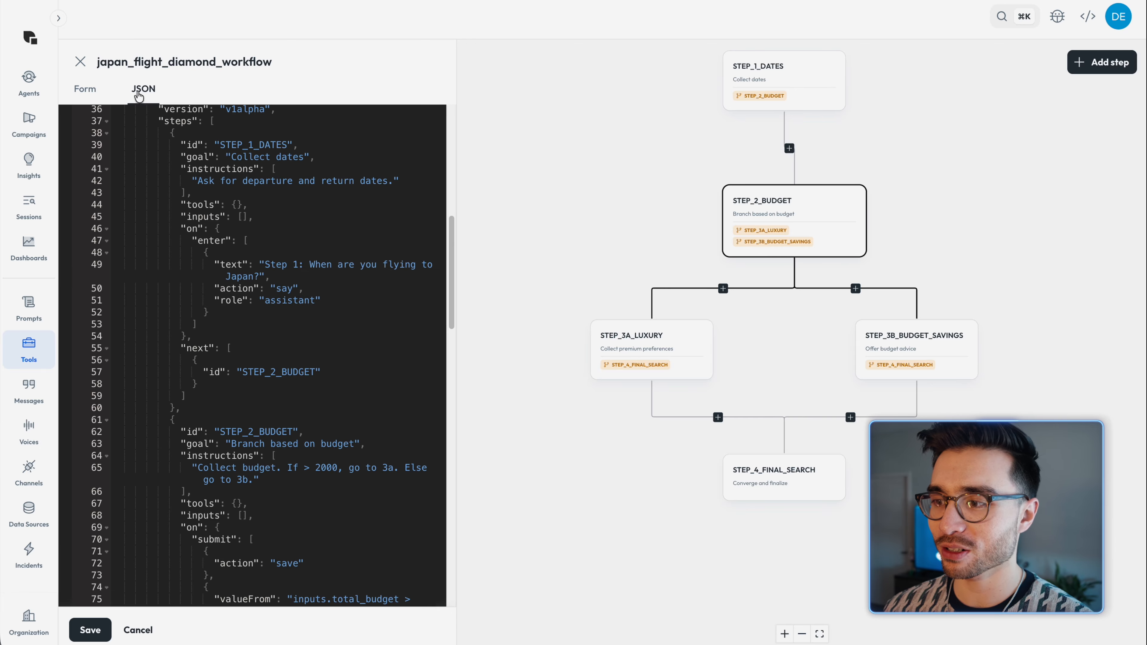
pyautogui.click(90, 93)
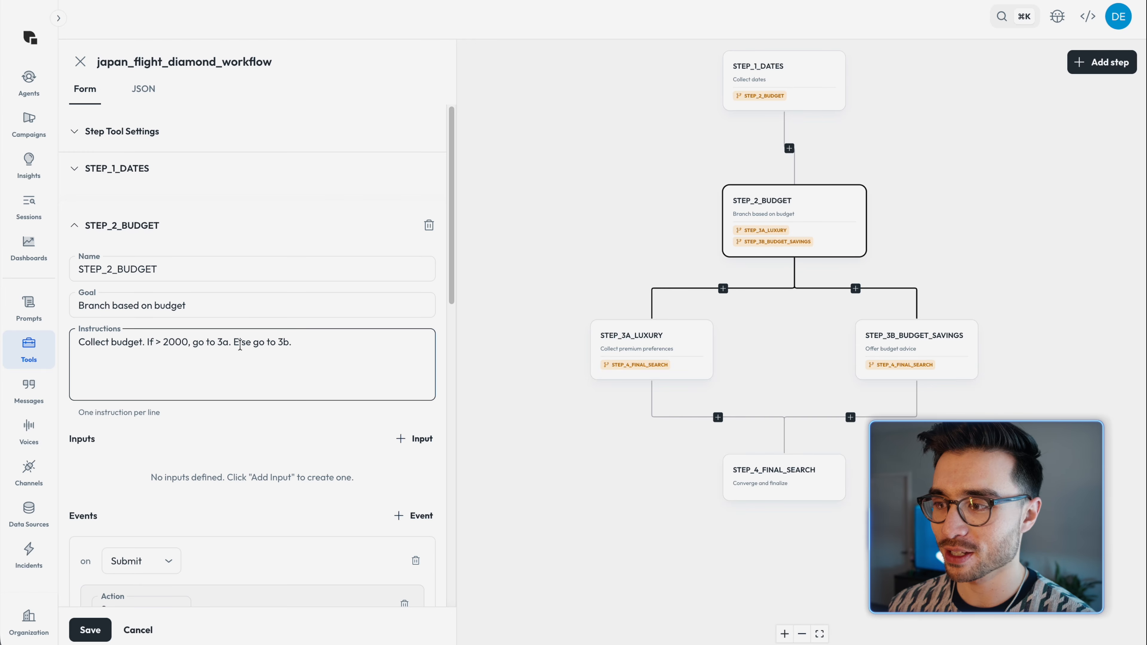